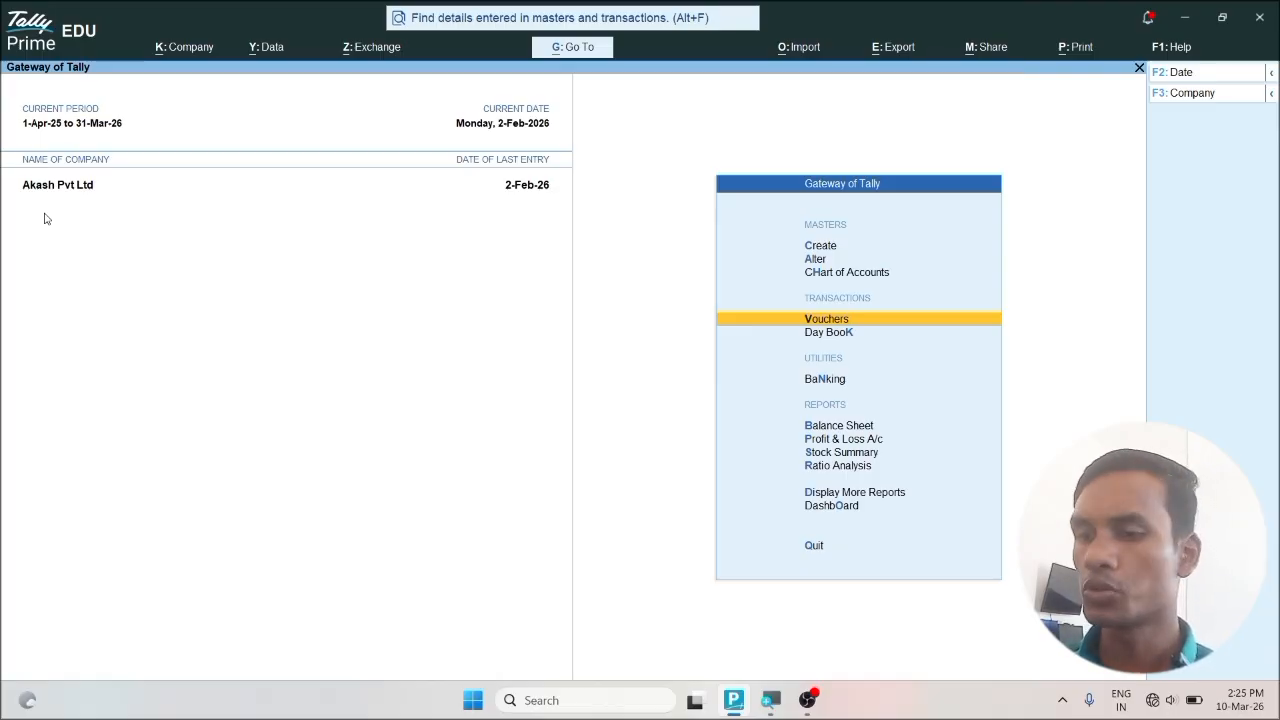
Start a journal voucher debiting Rent Ac and crediting Outstanding Rent with 5,000.
key("Return")
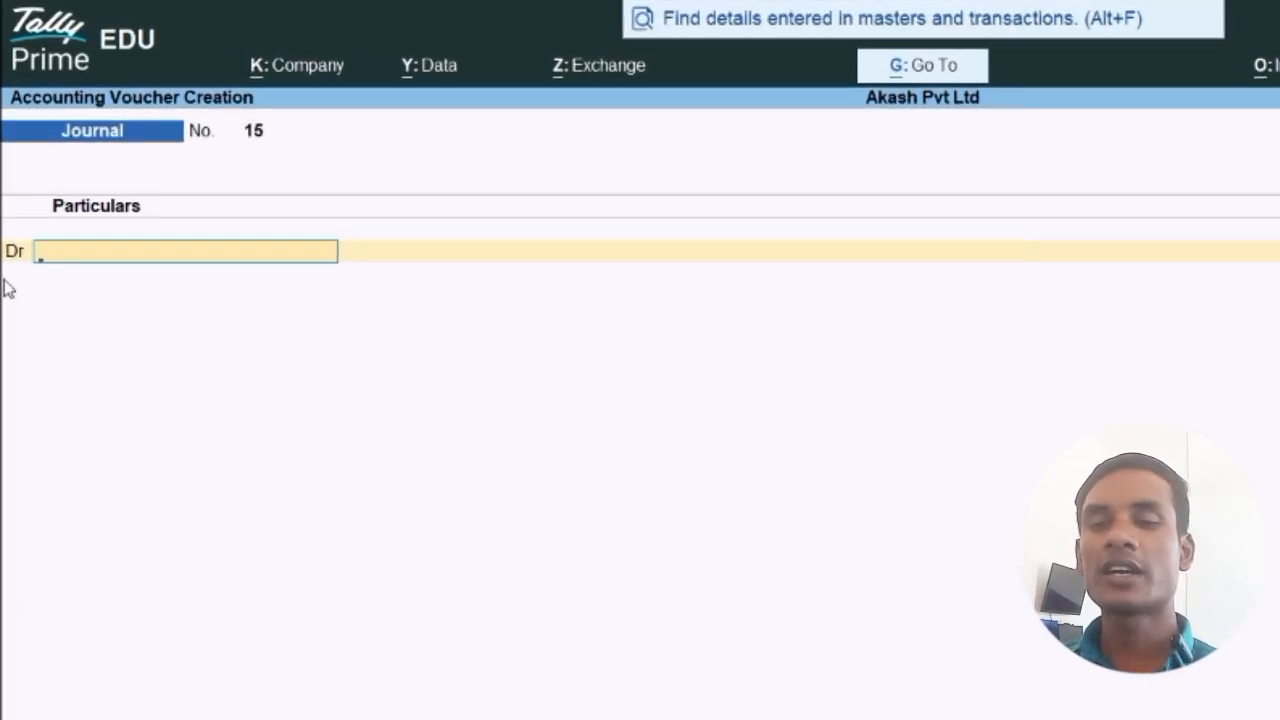
type("Rent")
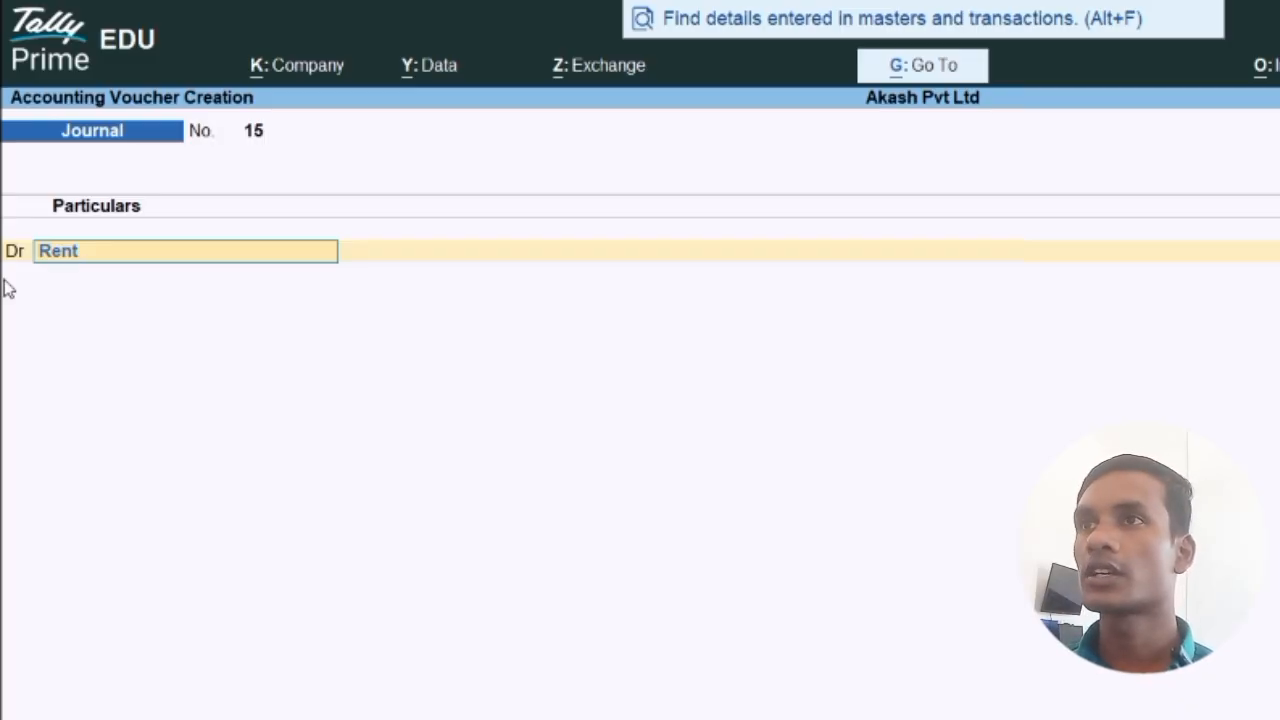
key("Return")
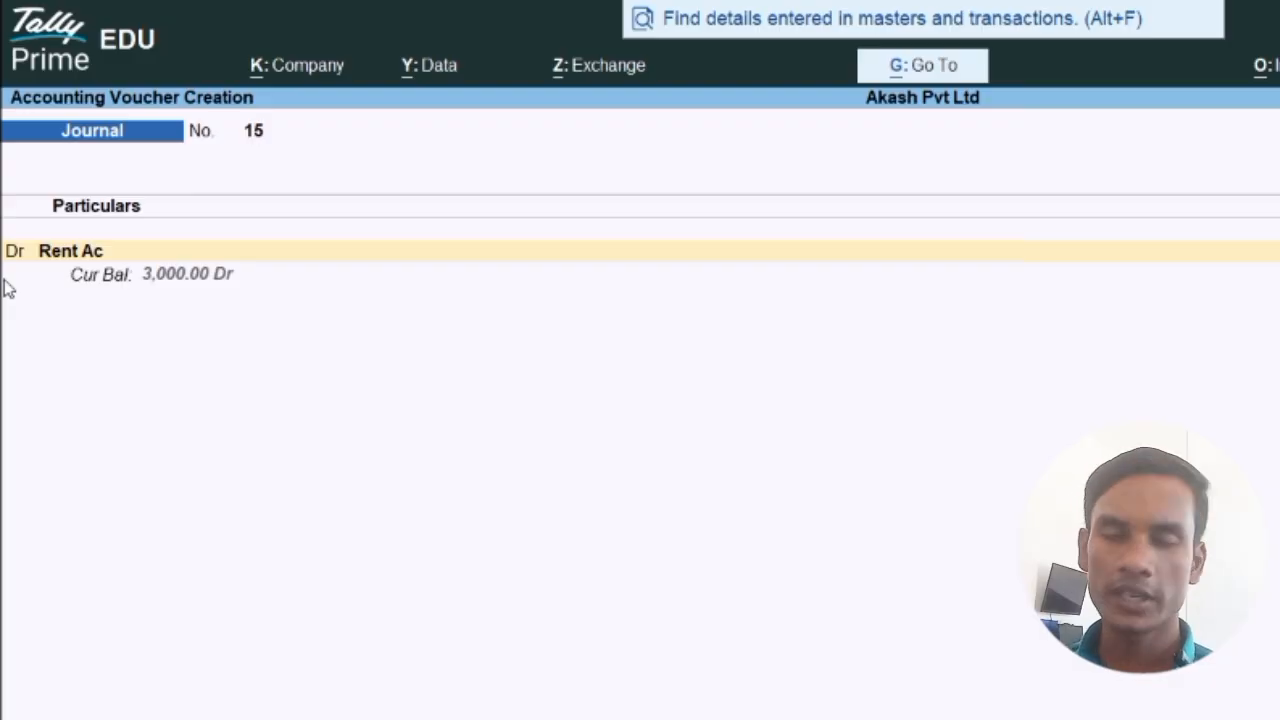
type("5000")
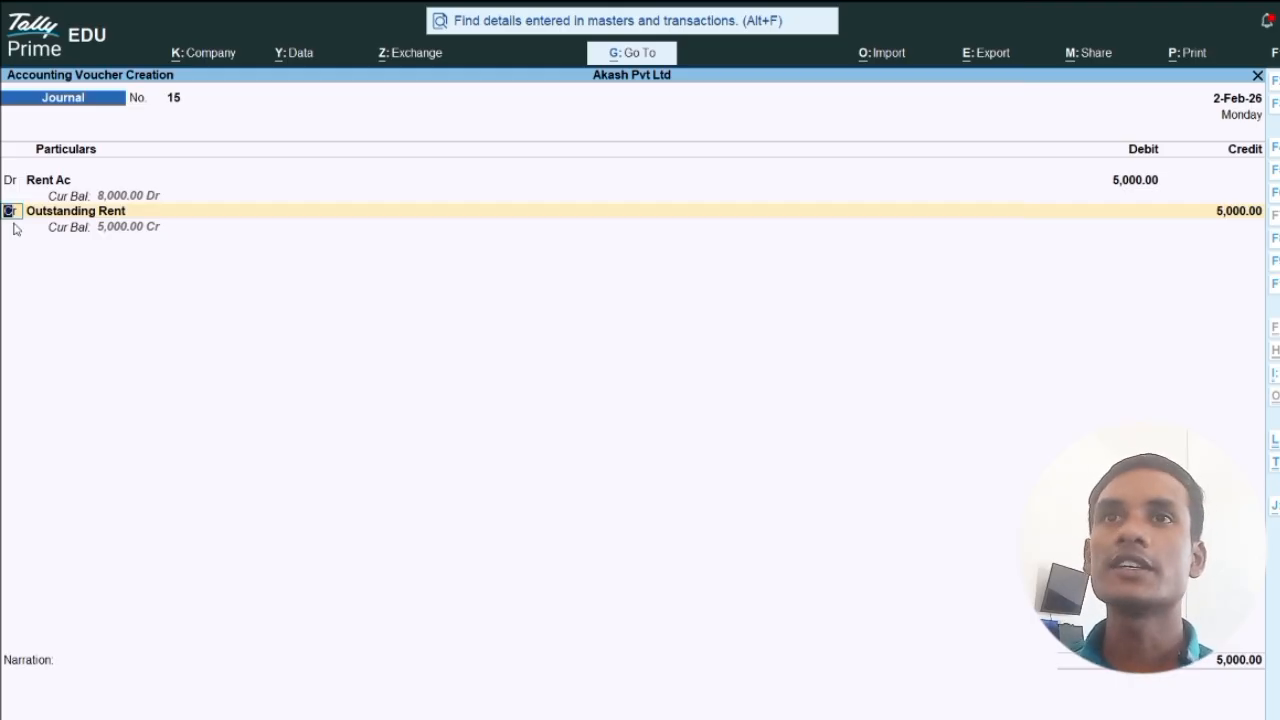
Open the Outstanding Rent ledger from the credit line to check the group it is under, and return to the voucher.
key("Return")
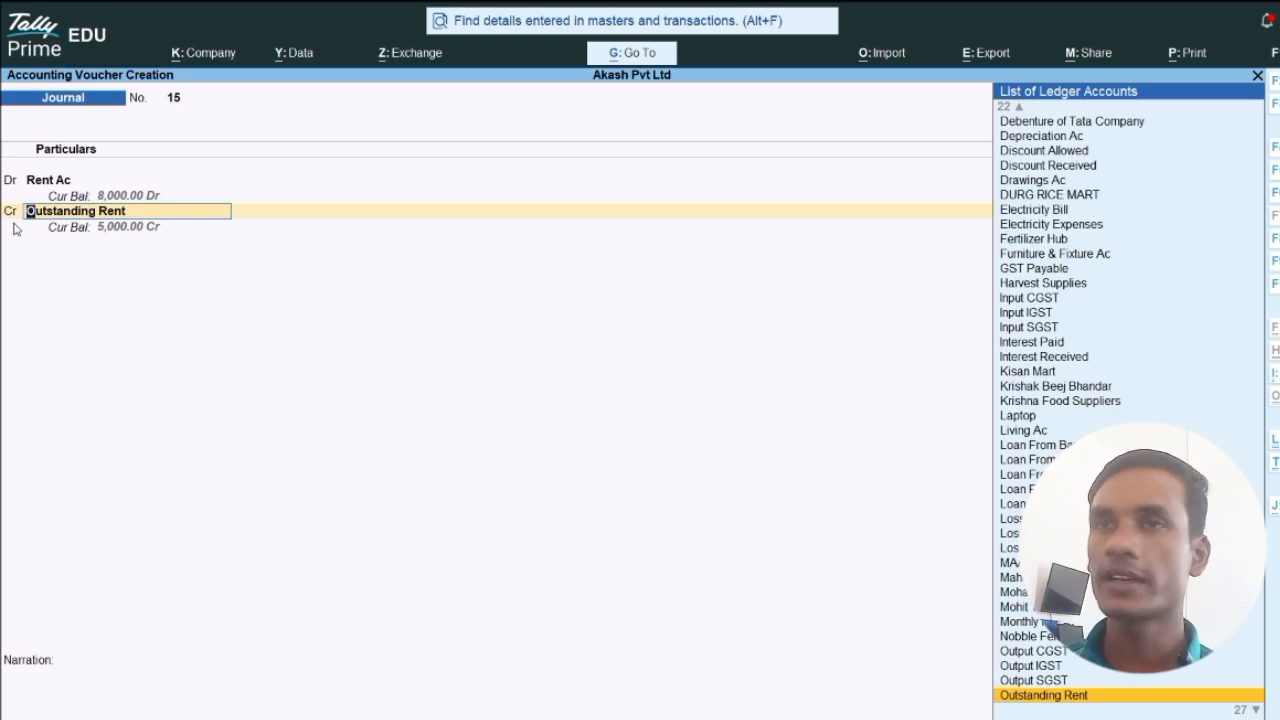
key("ctrl+Return")
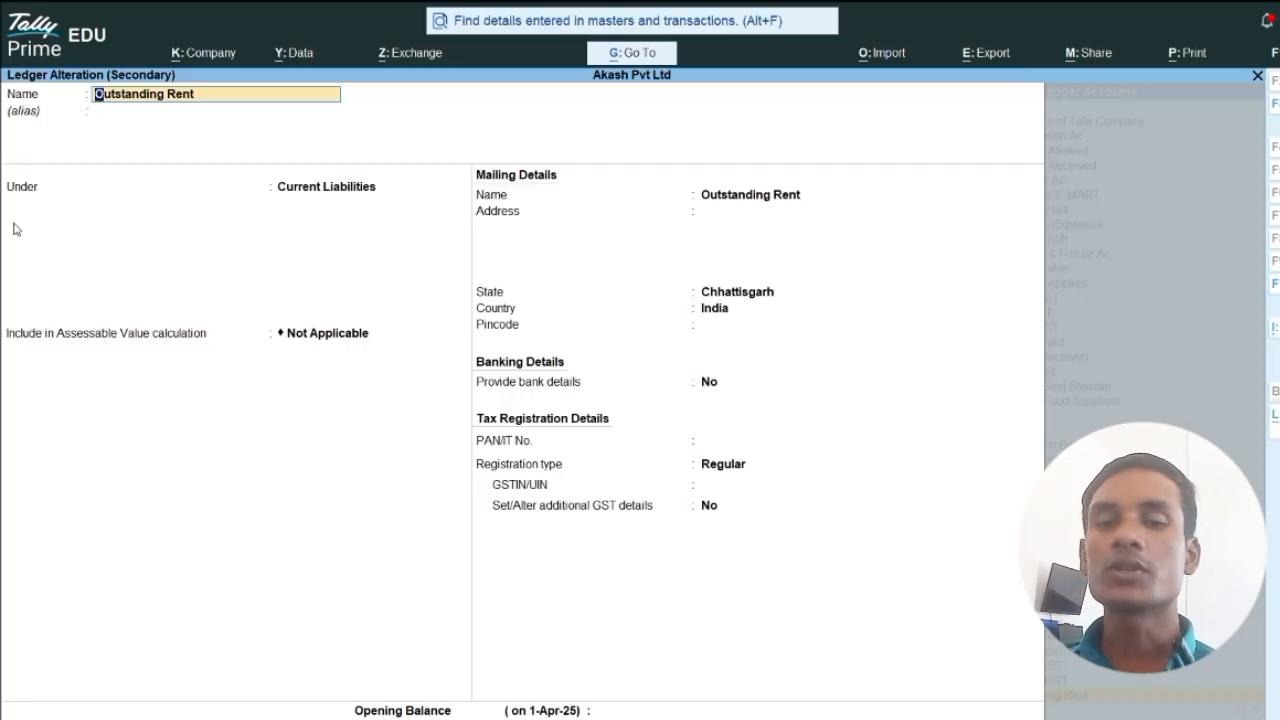
key("BackSpace")
key("Escape")
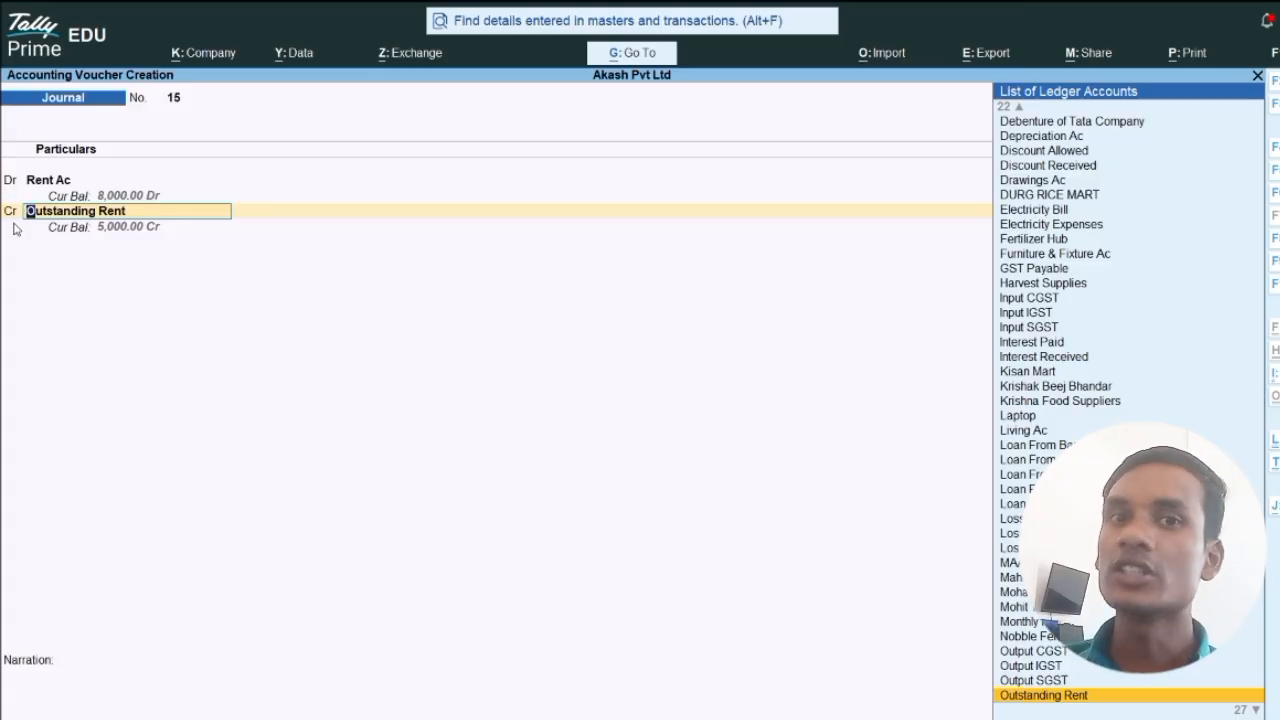
Accept the 5,000 credit to Outstanding Rent and save the journal voucher with an empty narration.
key("Return")
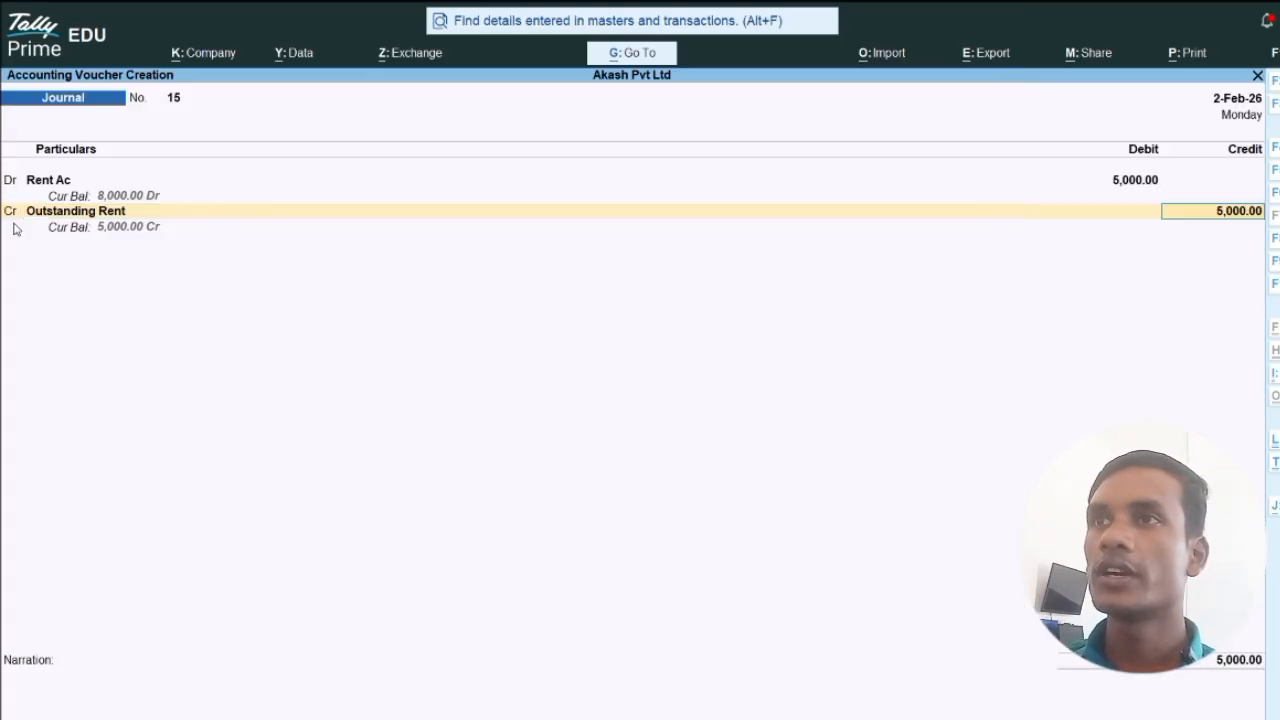
key("Return")
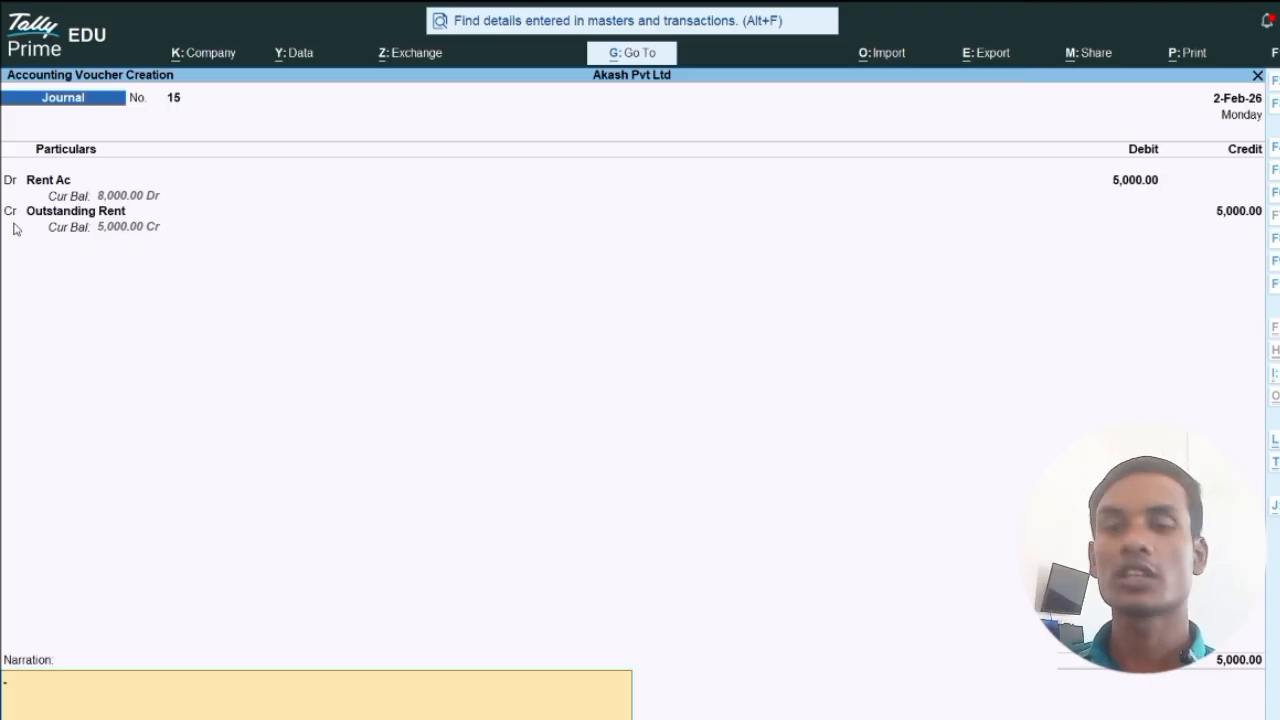
key("Return")
key("Return")
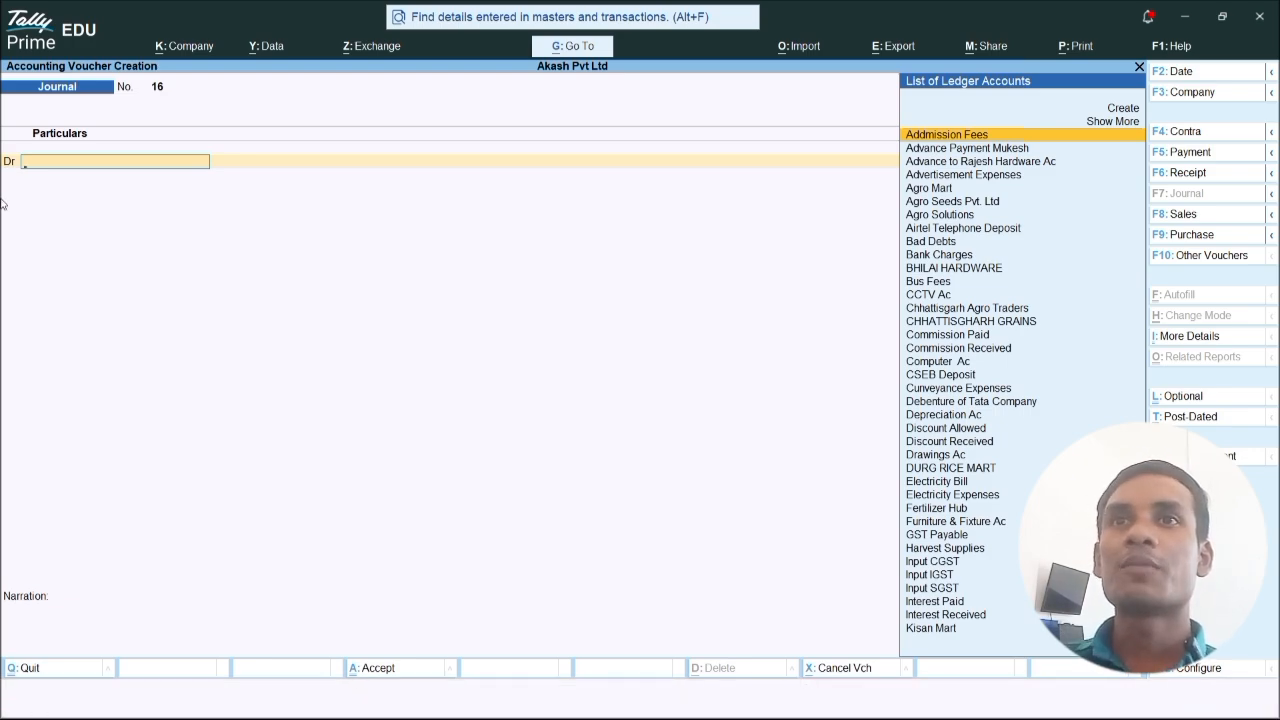
Record and save a journal voucher debiting Depreciation Ac and crediting Computer Ac with 2,000.
type("De")
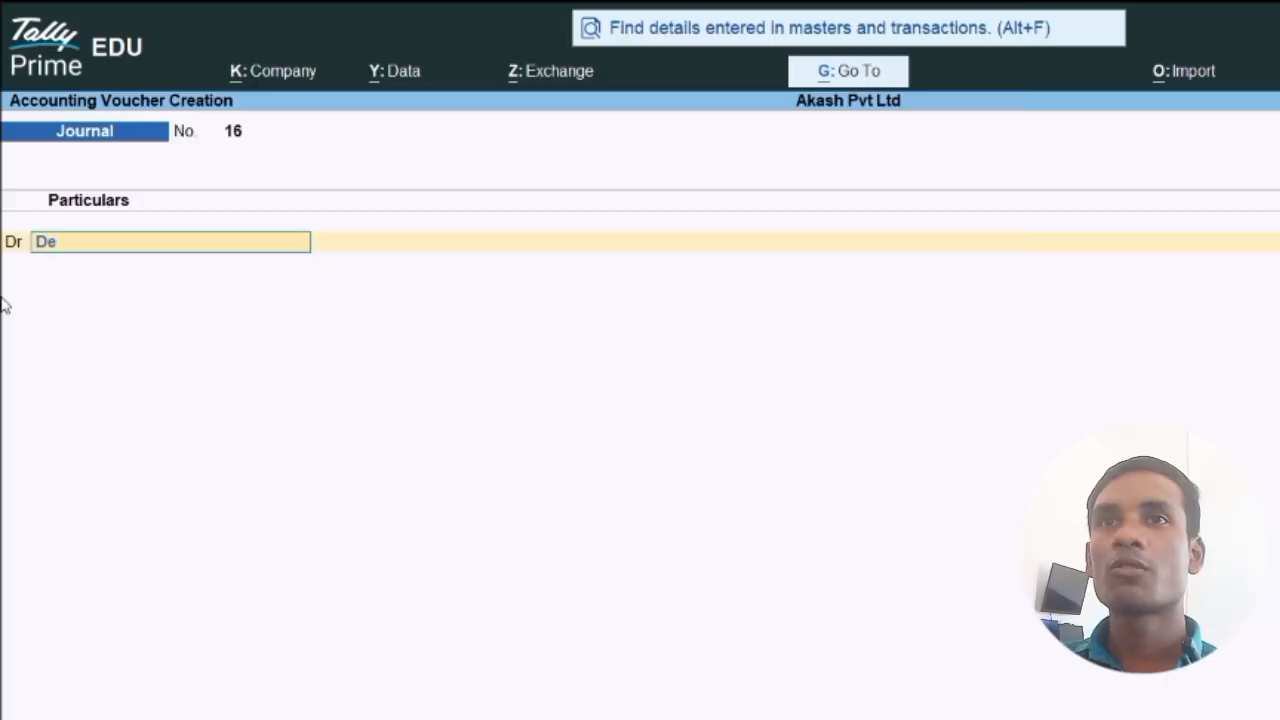
type("pre")
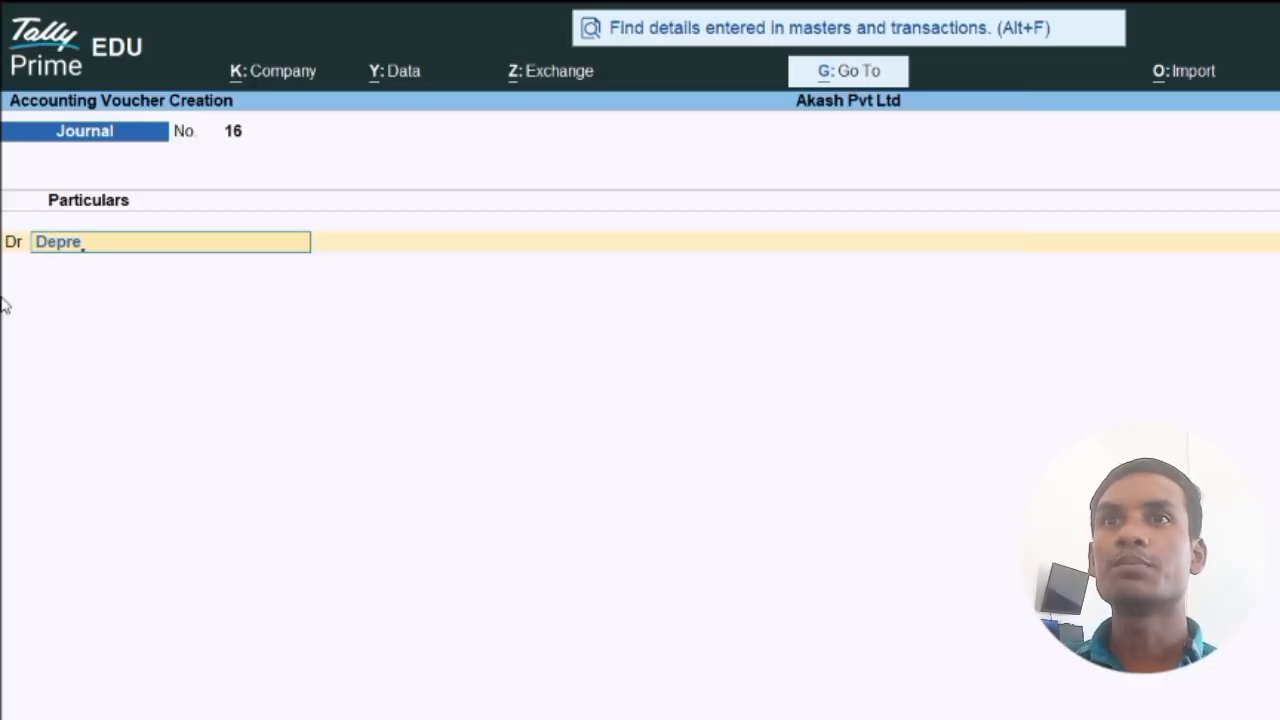
type("c")
key("Return")
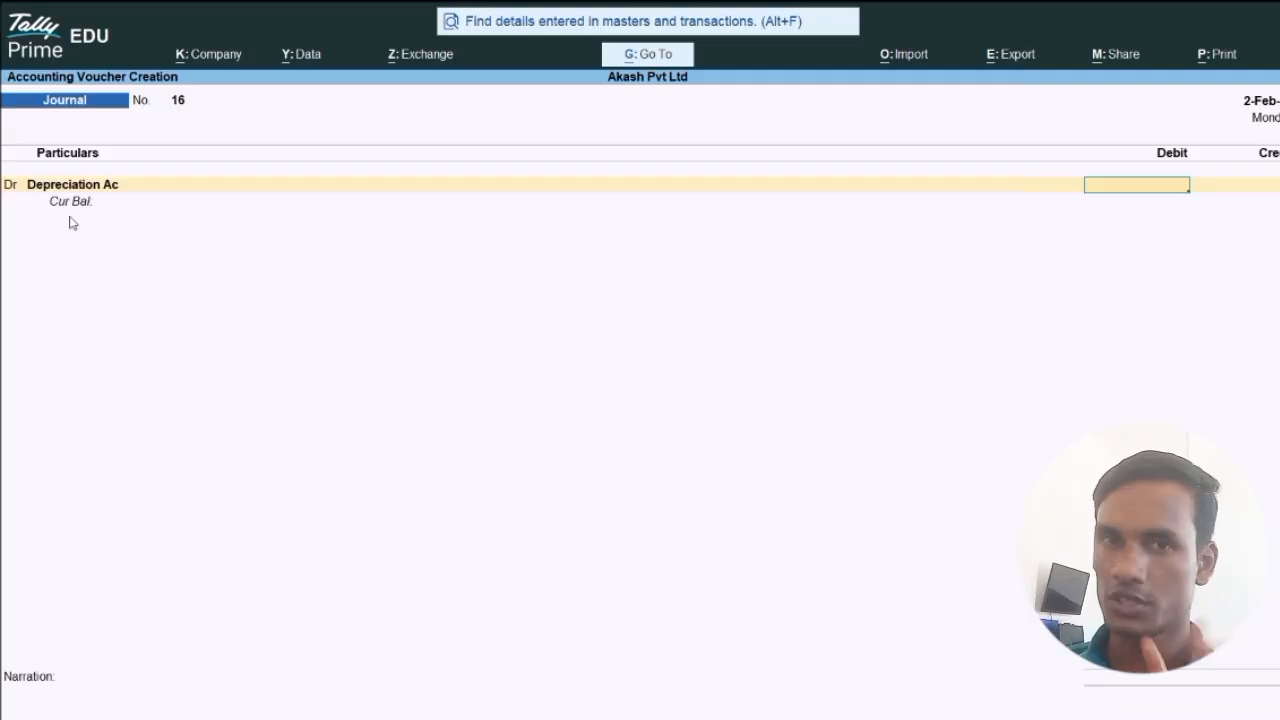
type("200")
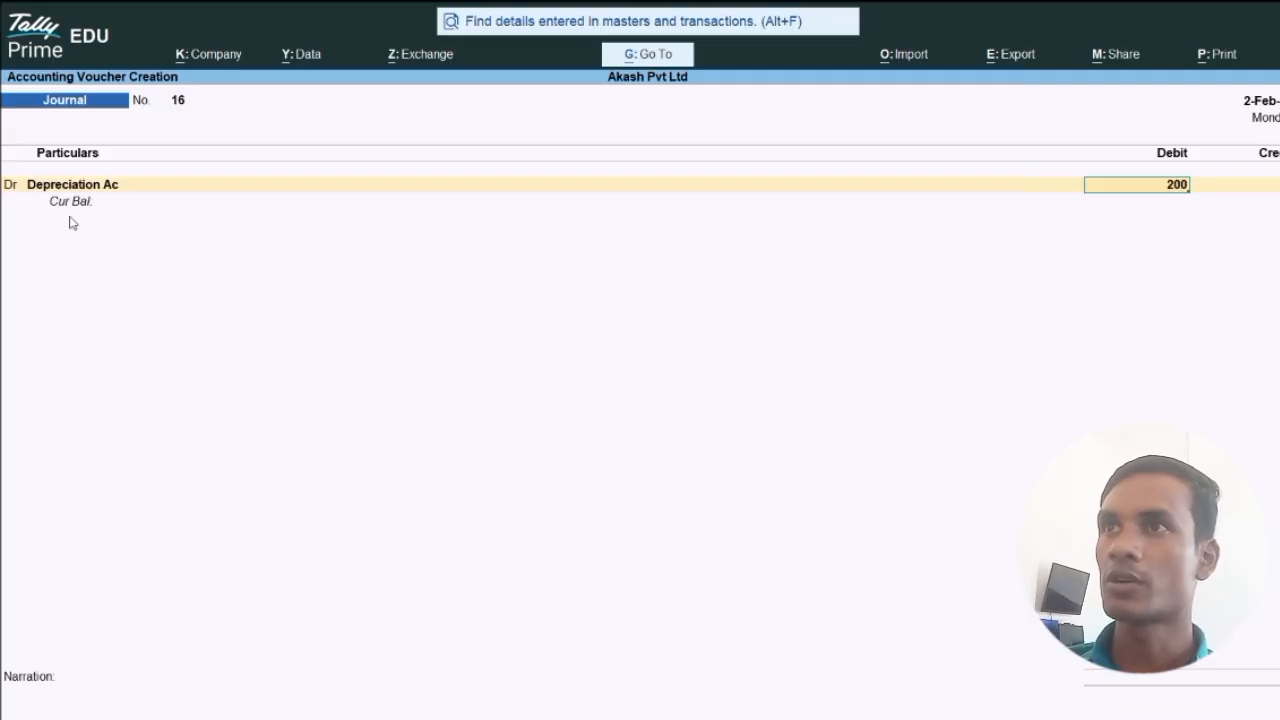
type("0")
key("Return")
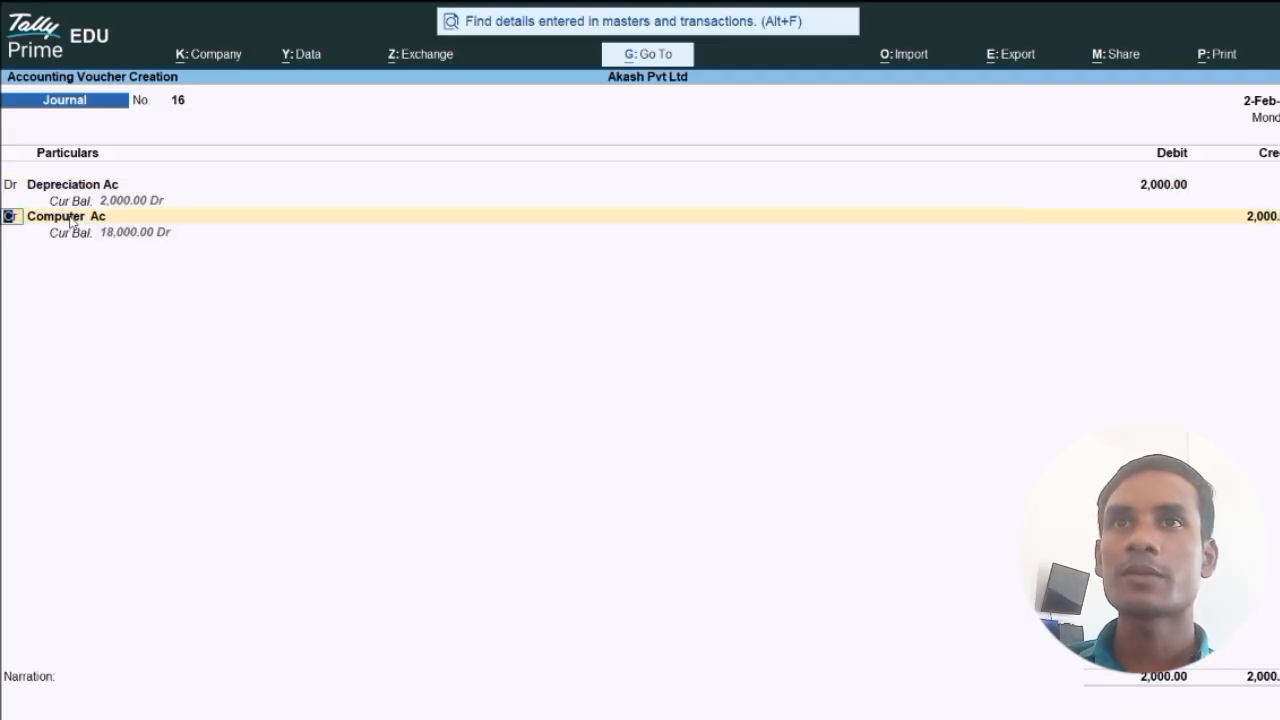
key("Return")
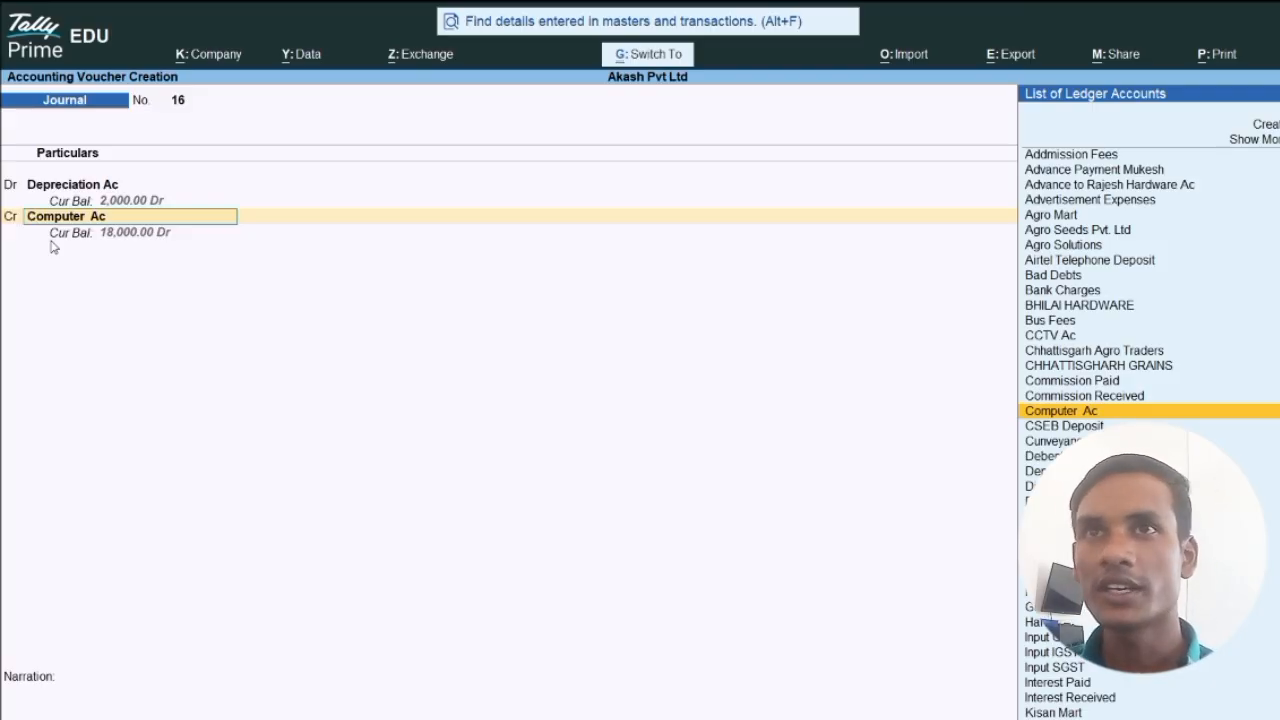
key("ctrl+a")
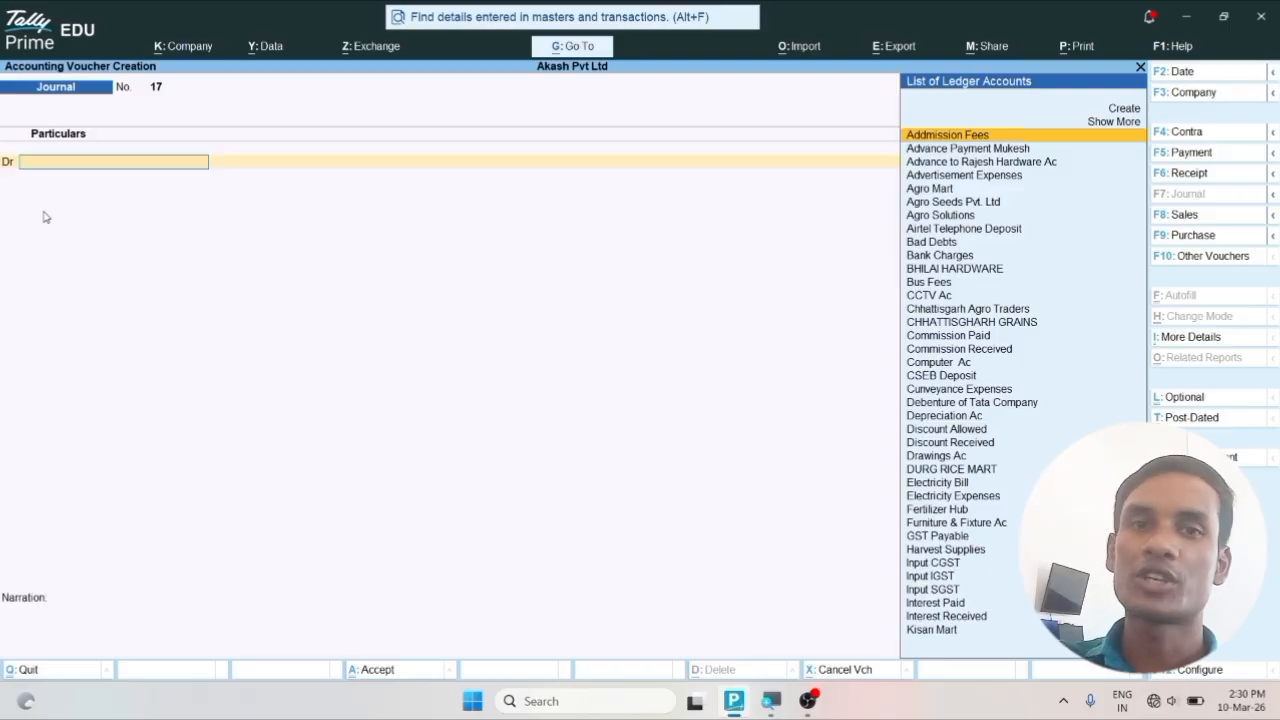
Start a payment voucher with a 1,000 debit to Commission Paid and go to its credit ledger.
key("F5")
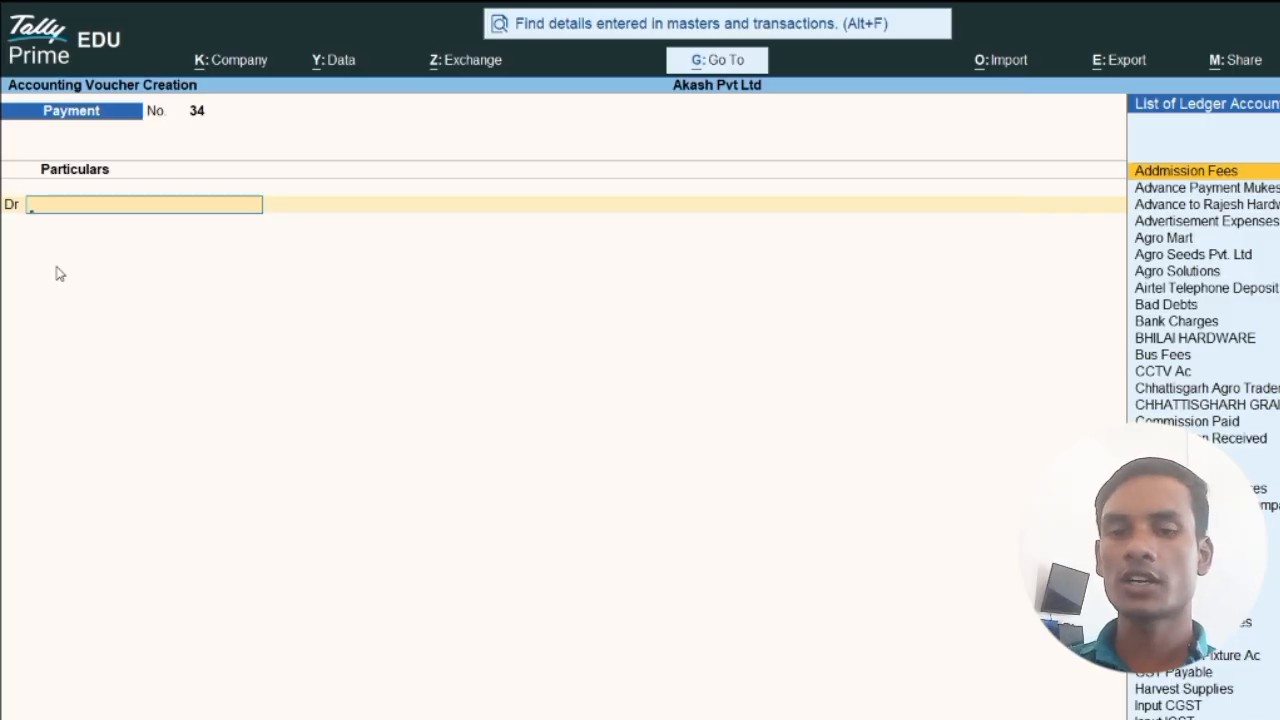
type("Ci")
key("Return")
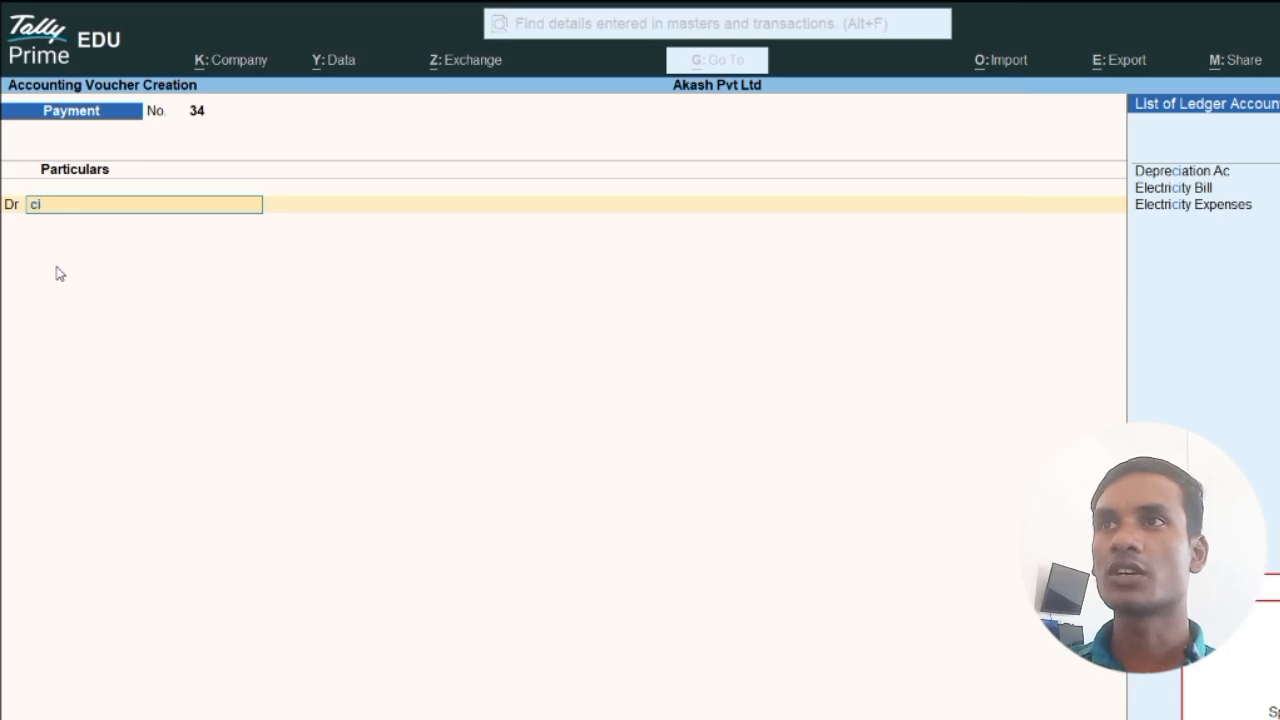
key("BackSpace")
type("om")
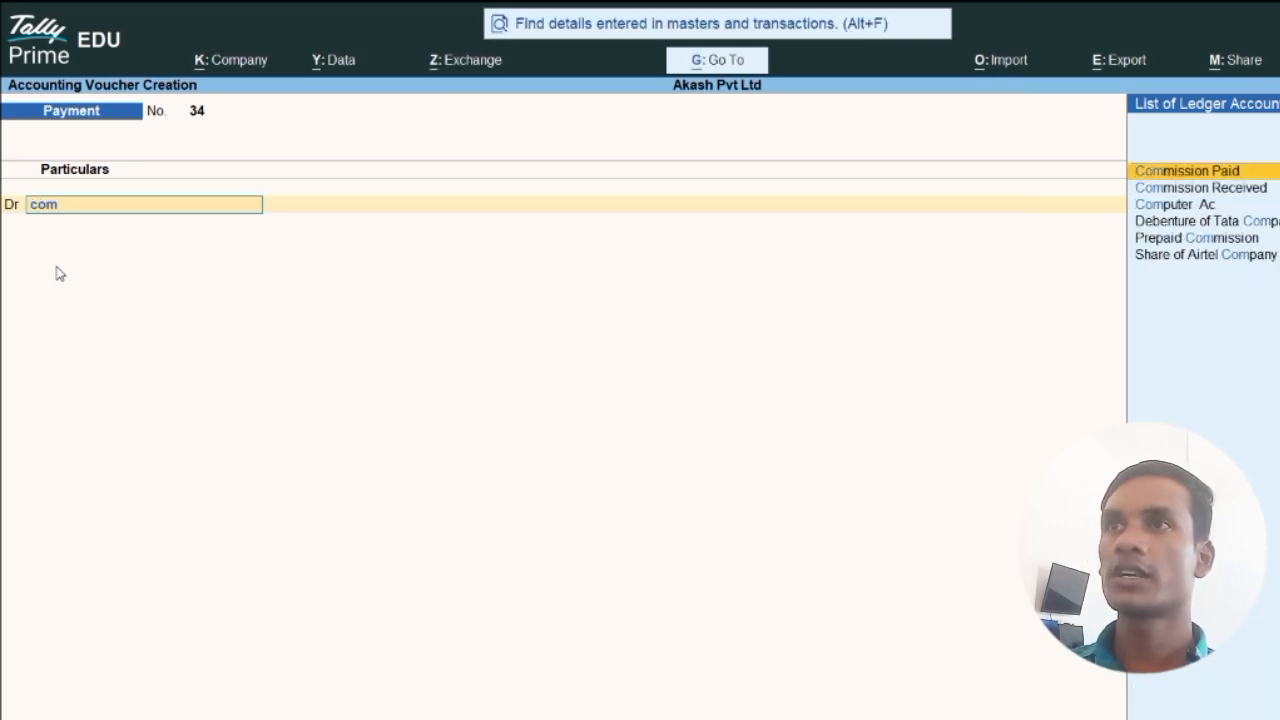
key("Return")
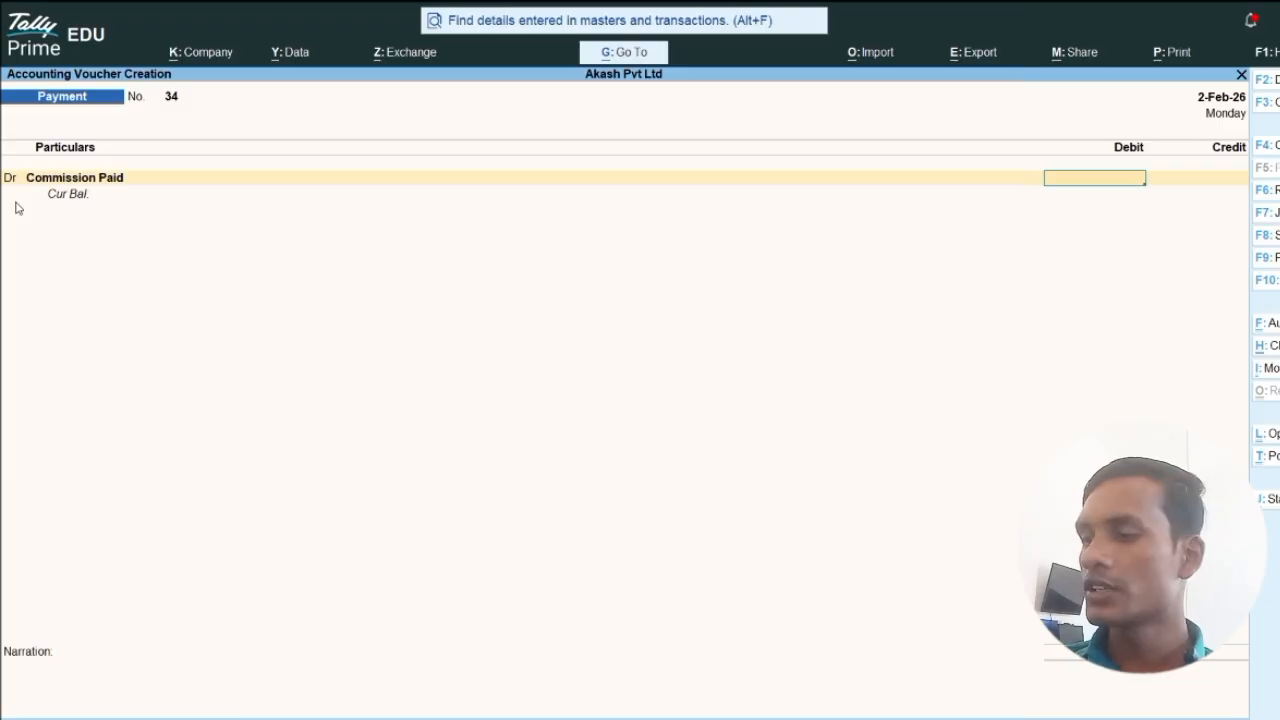
type("000")
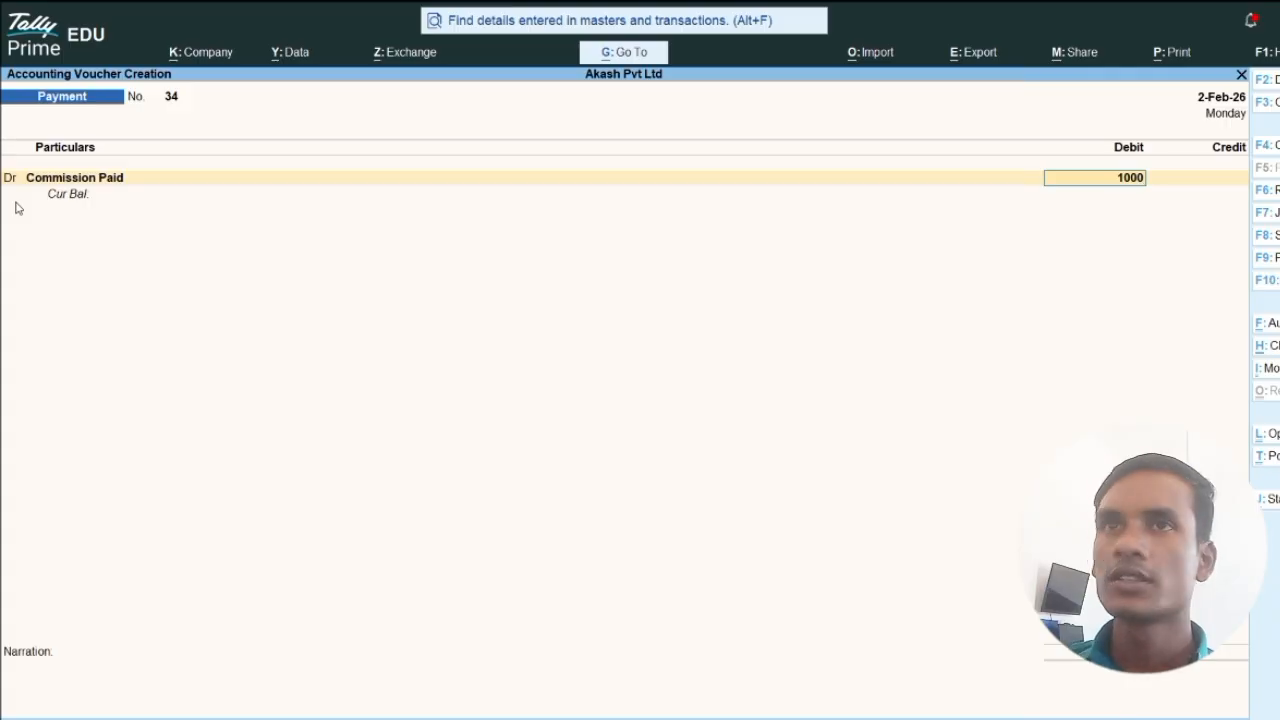
key("Return")
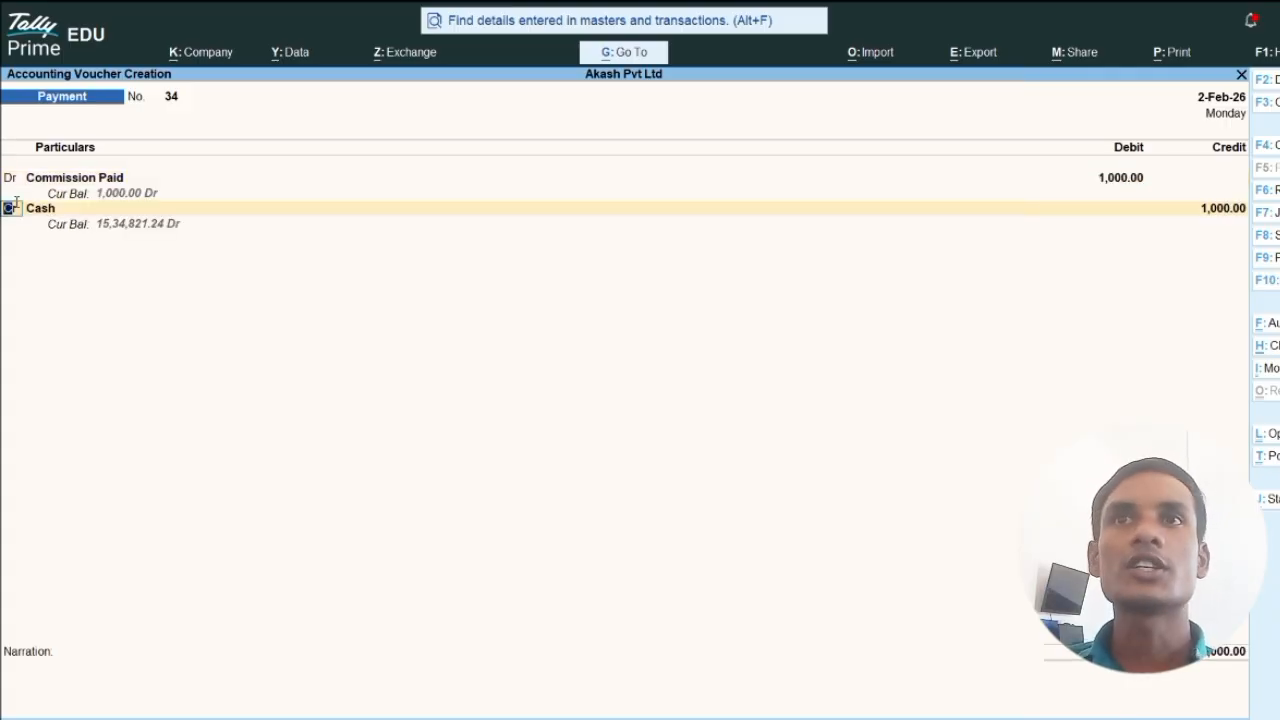
left_click(16, 204)
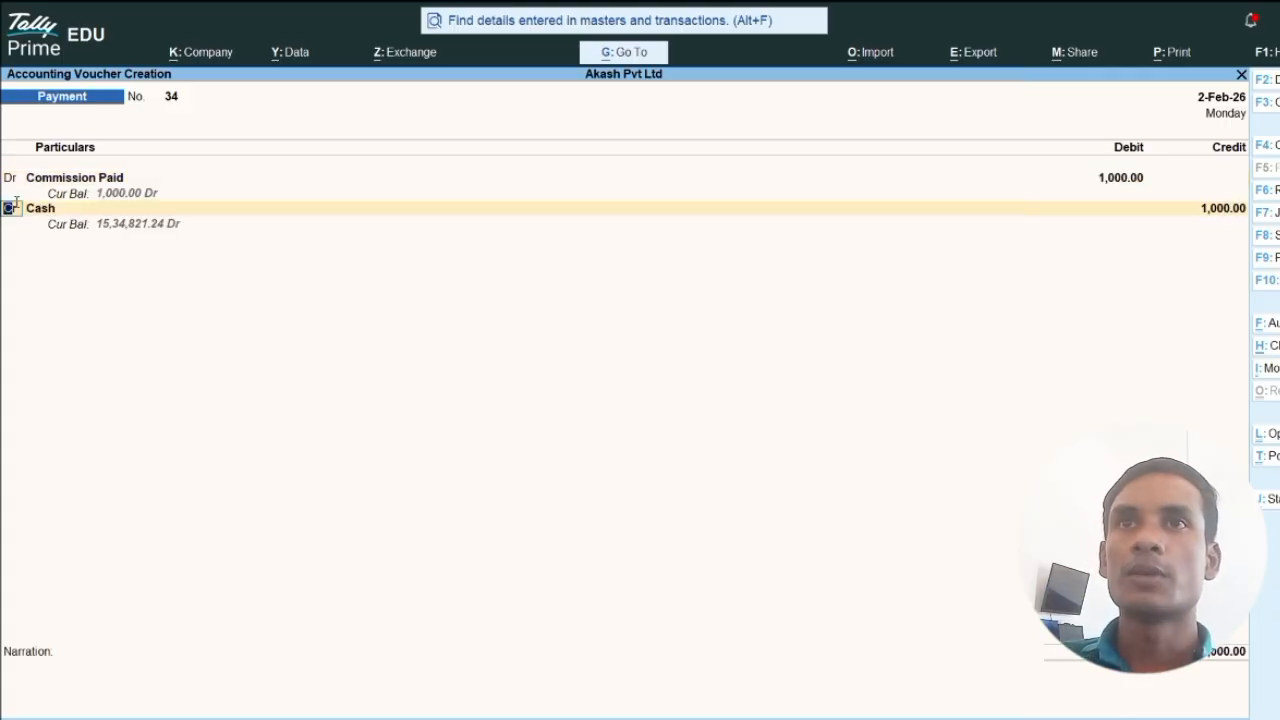
key("Return")
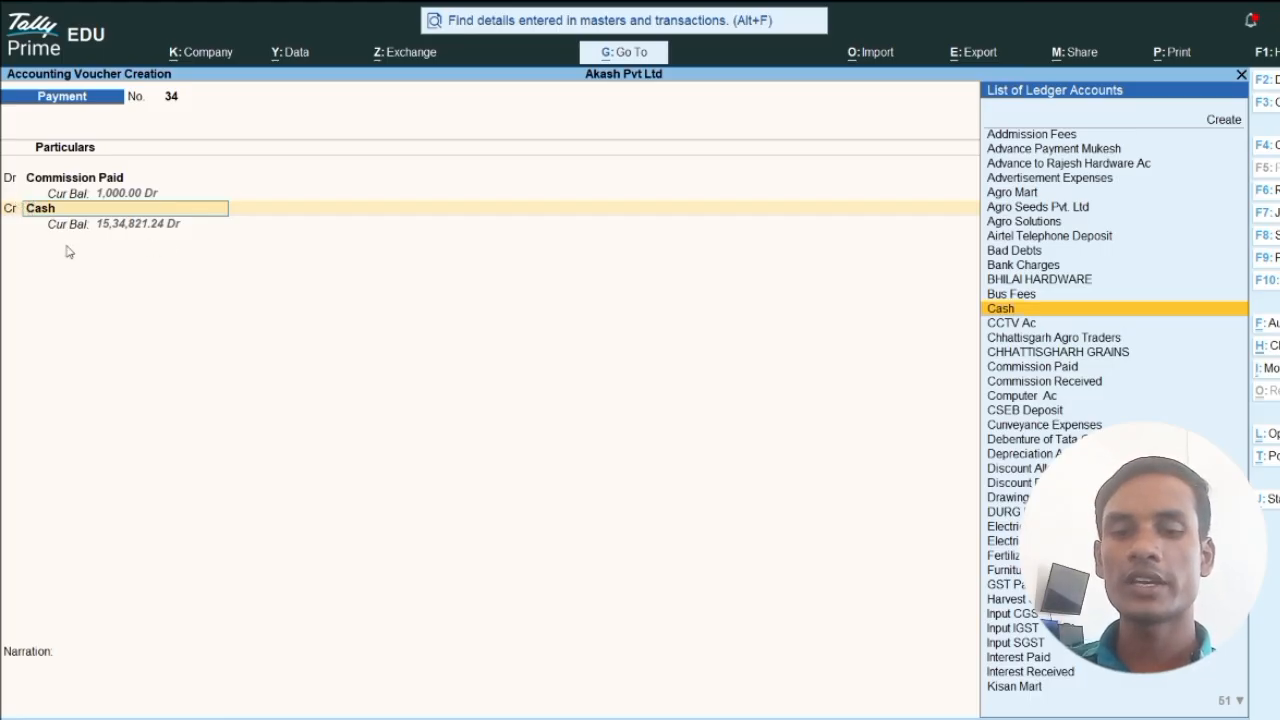
key("alt+c")
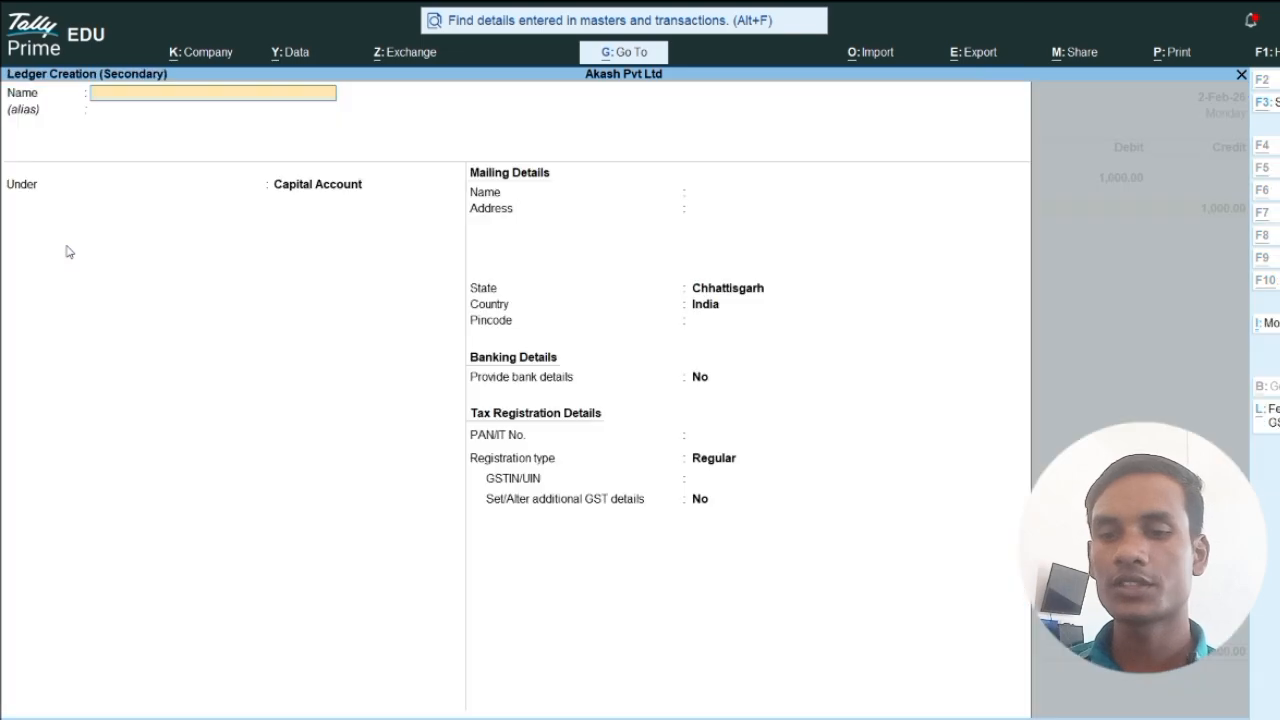
type("Prepa")
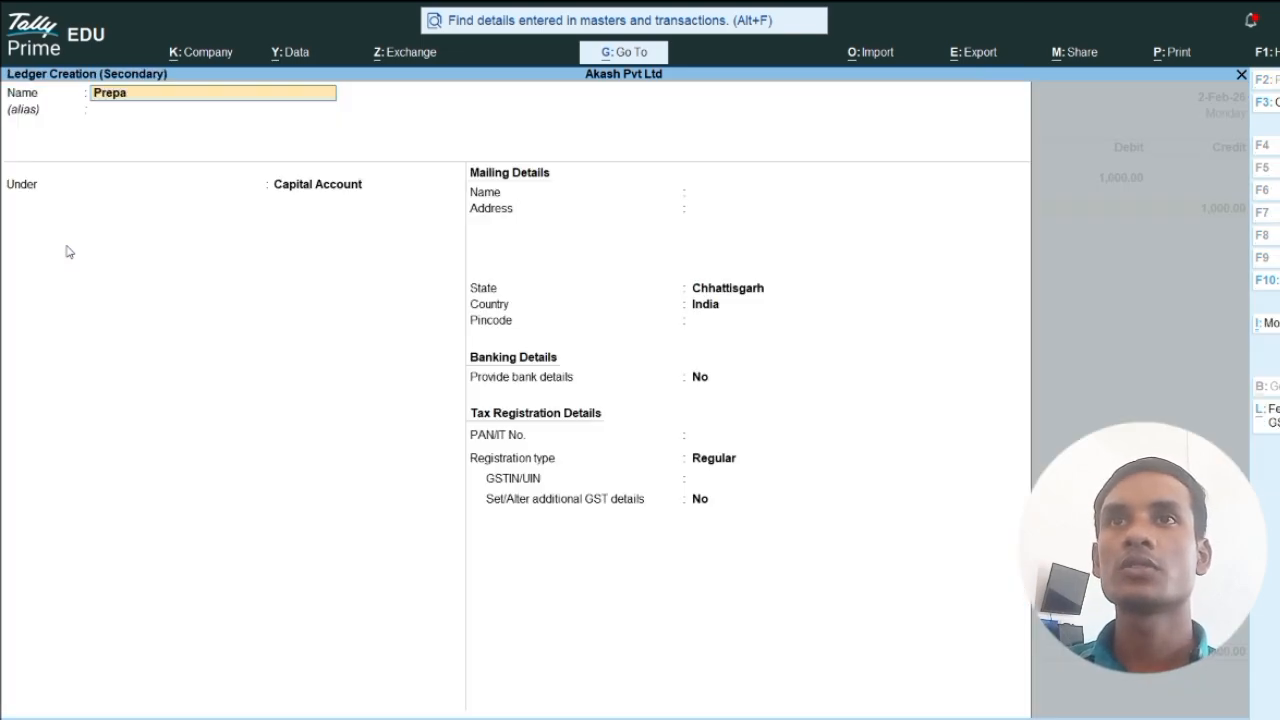
type("id Commission")
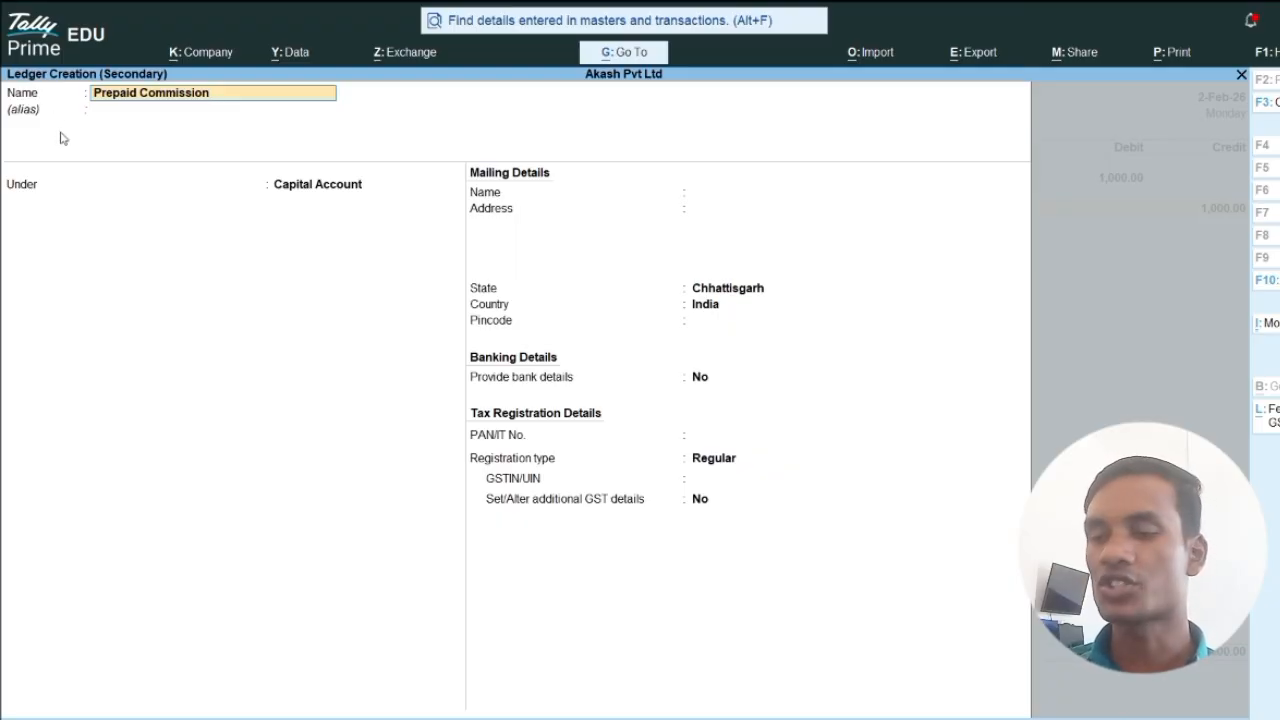
key("Return")
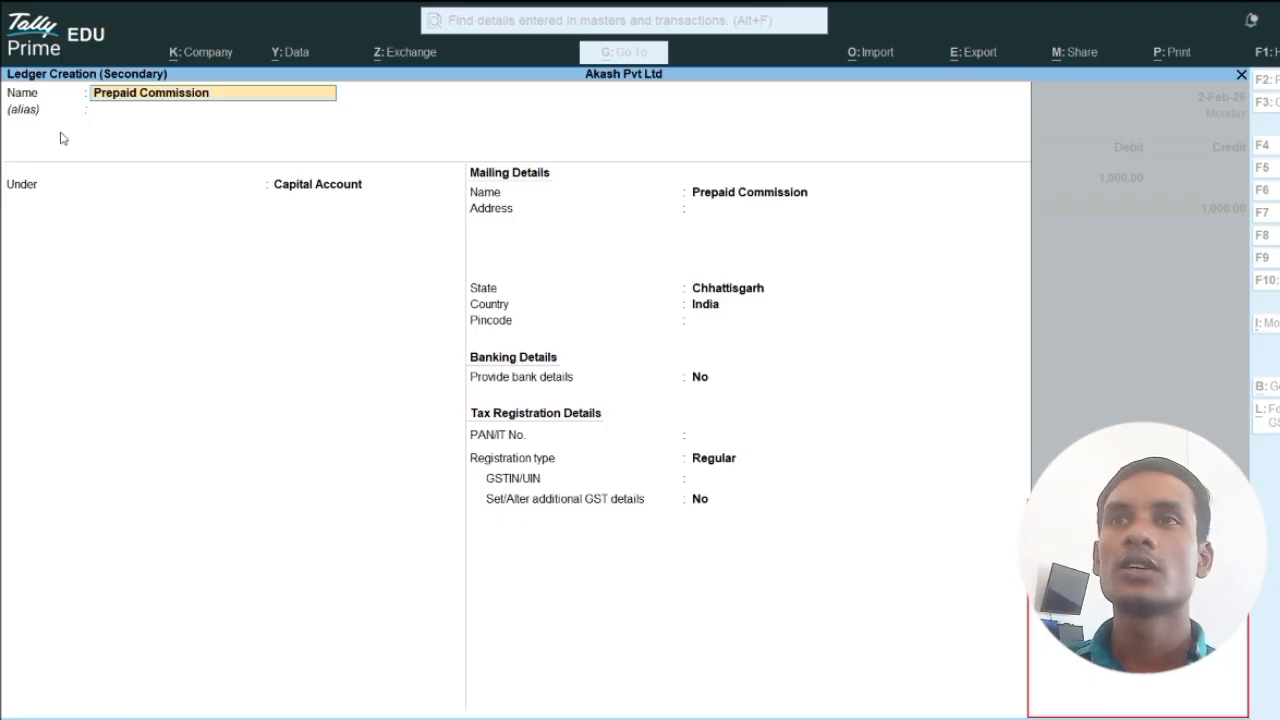
key("Escape")
key("Escape")
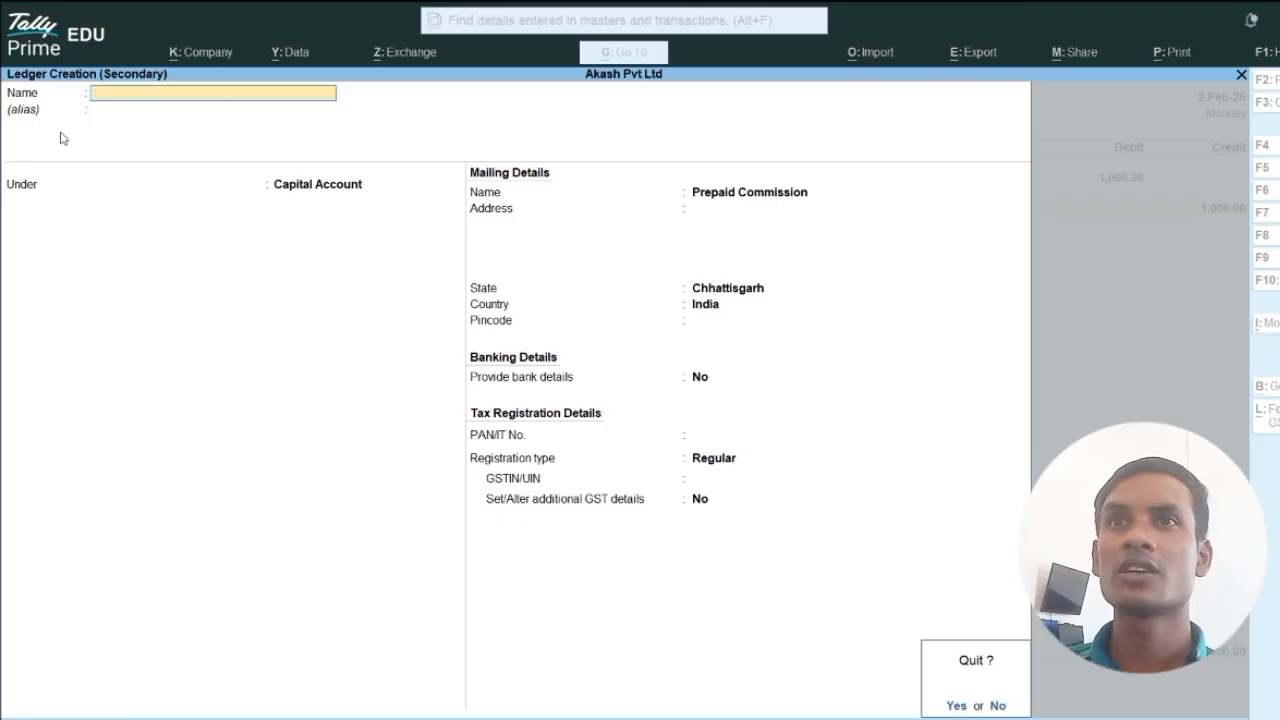
Leave ledger creation and choose the existing Prepaid Commission ledger for the voucher's credit line.
type("yPre")
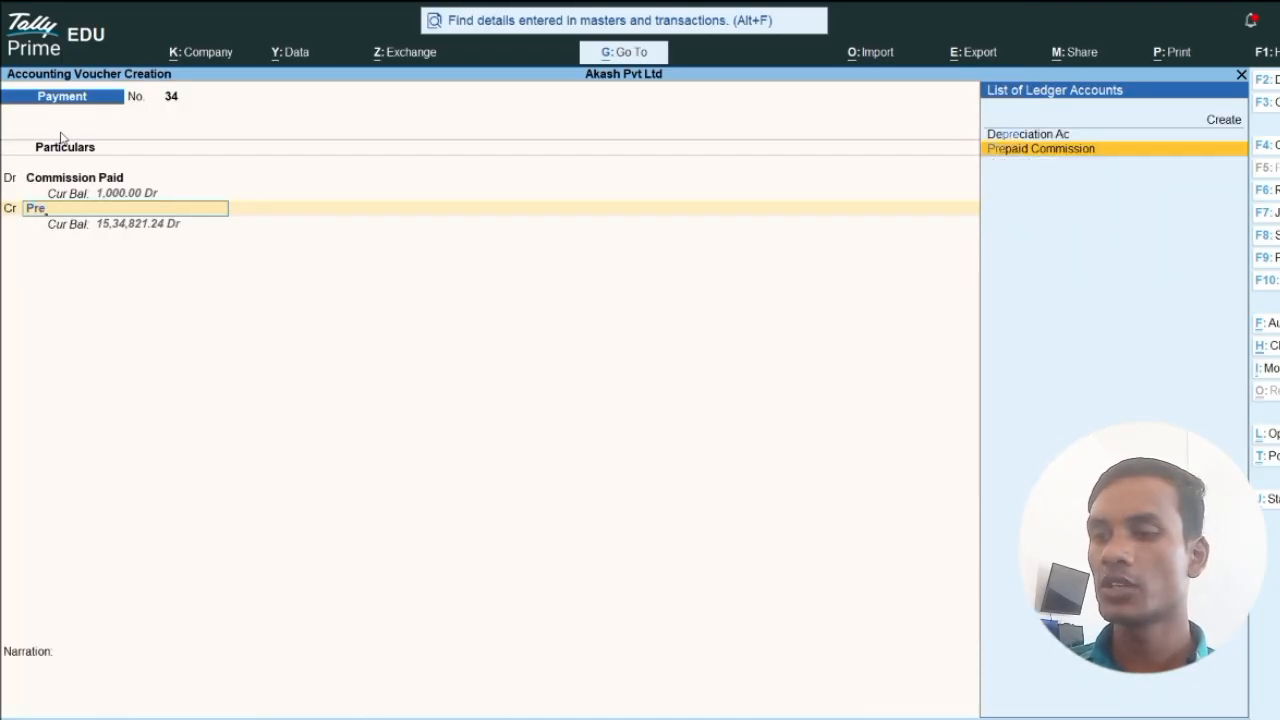
key("Return")
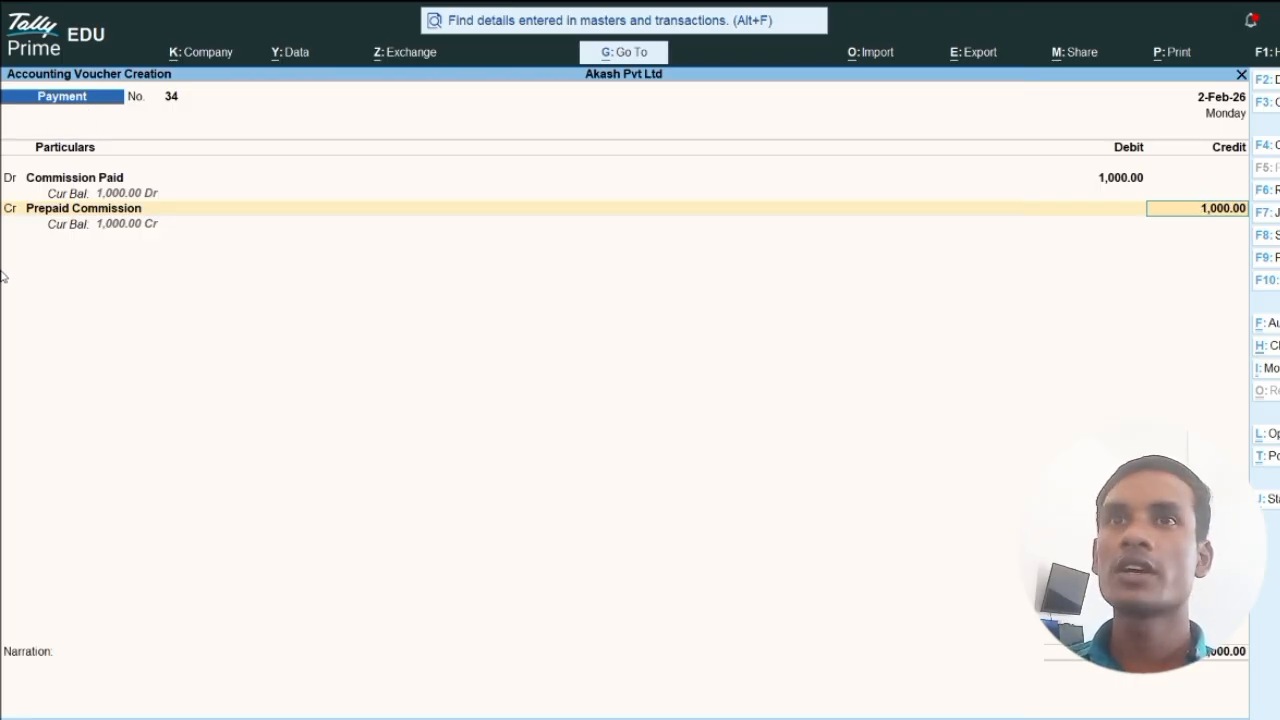
Open the Prepaid Commission ledger from the credit line to check its group, and return to the voucher.
left_click(58, 215)
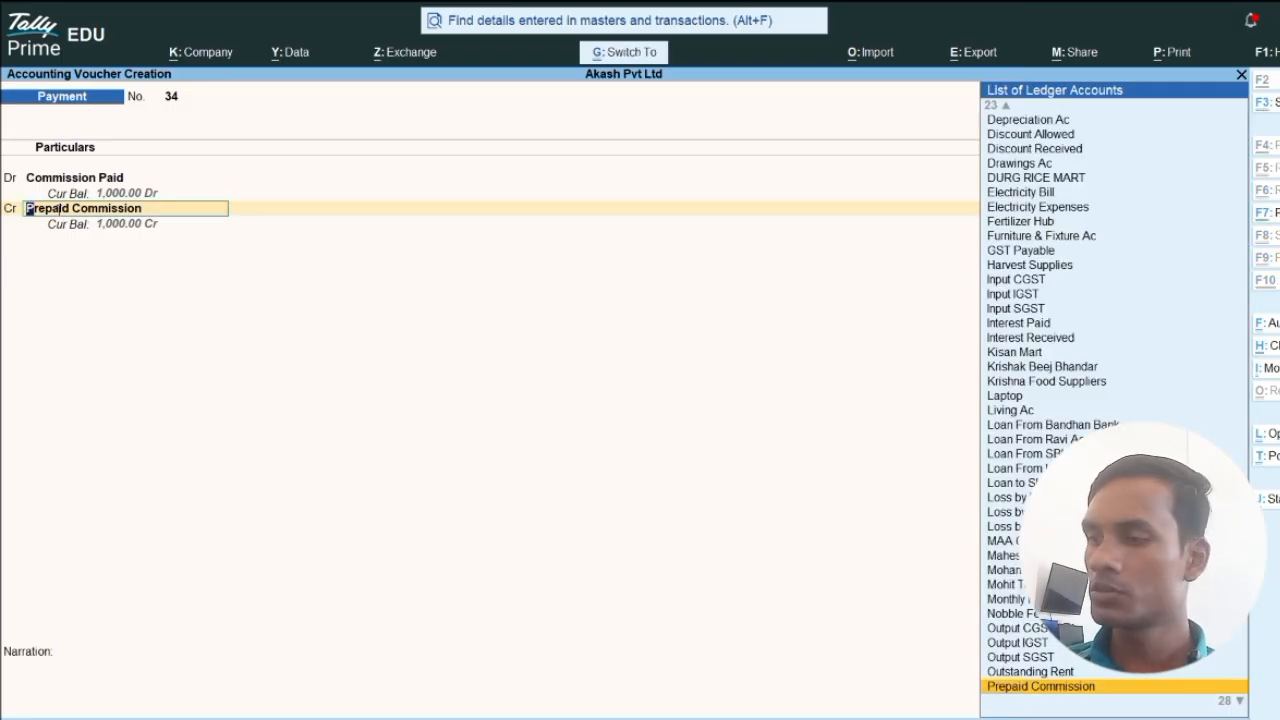
key("ctrl+Return")
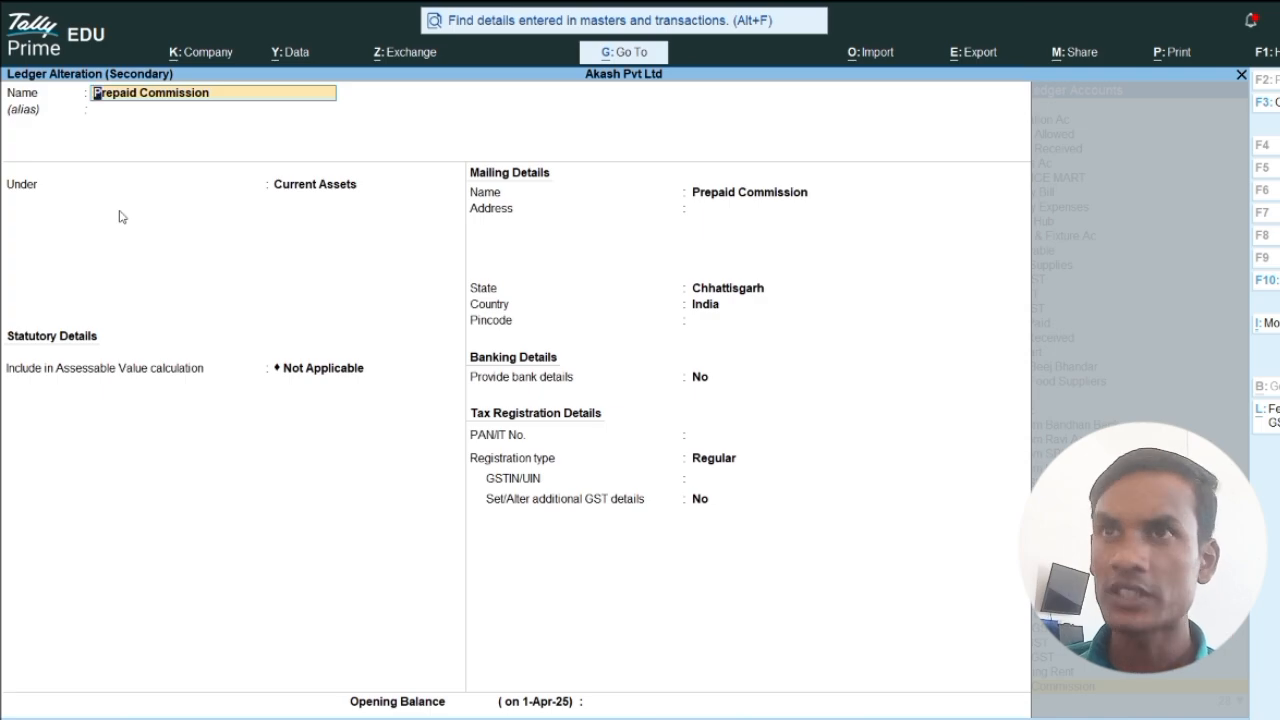
key("ctrl+a")
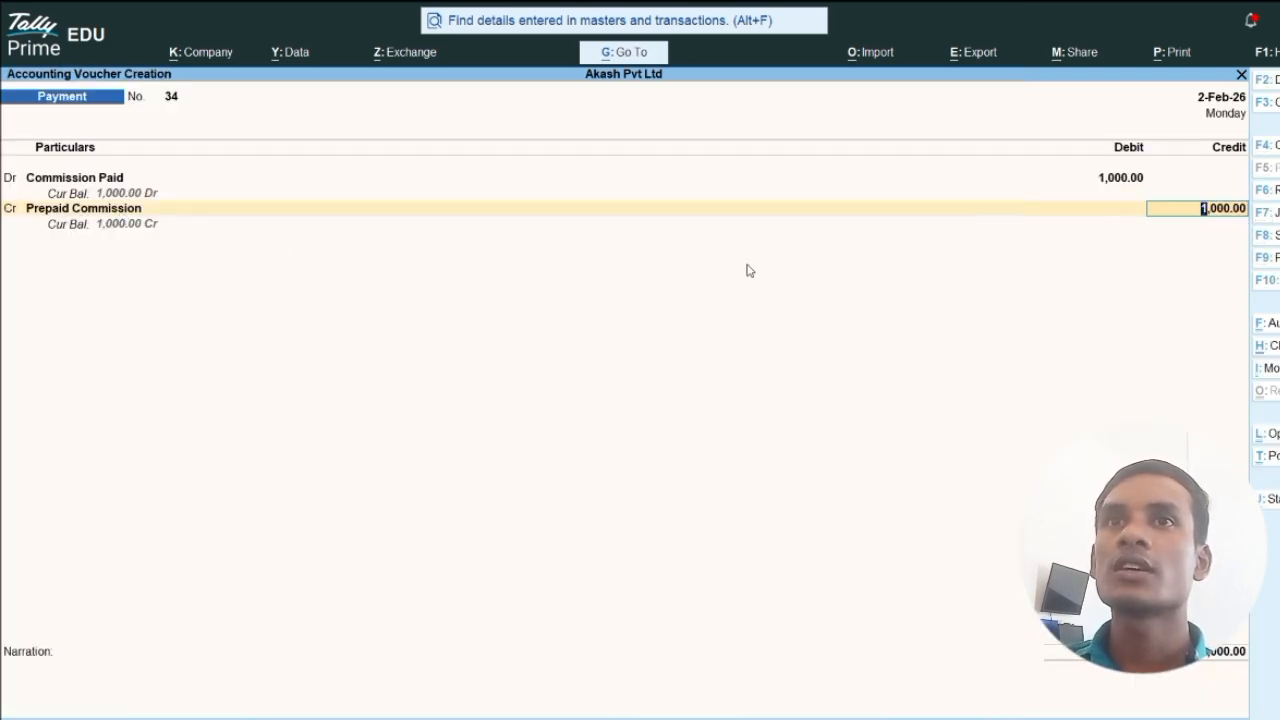
Switch the Prepaid Commission line of the payment voucher to a debit entry and set its amount to 2,000.
left_click(10, 209)
type("d")
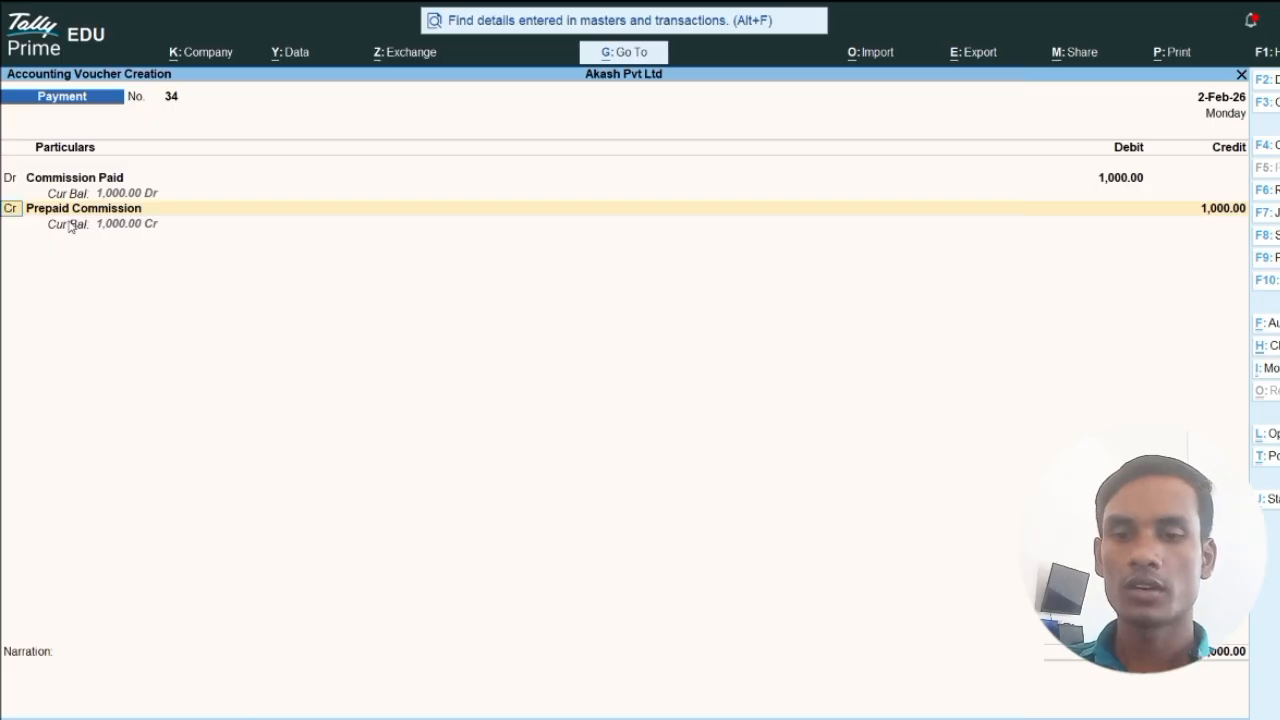
type("r")
key("Return")
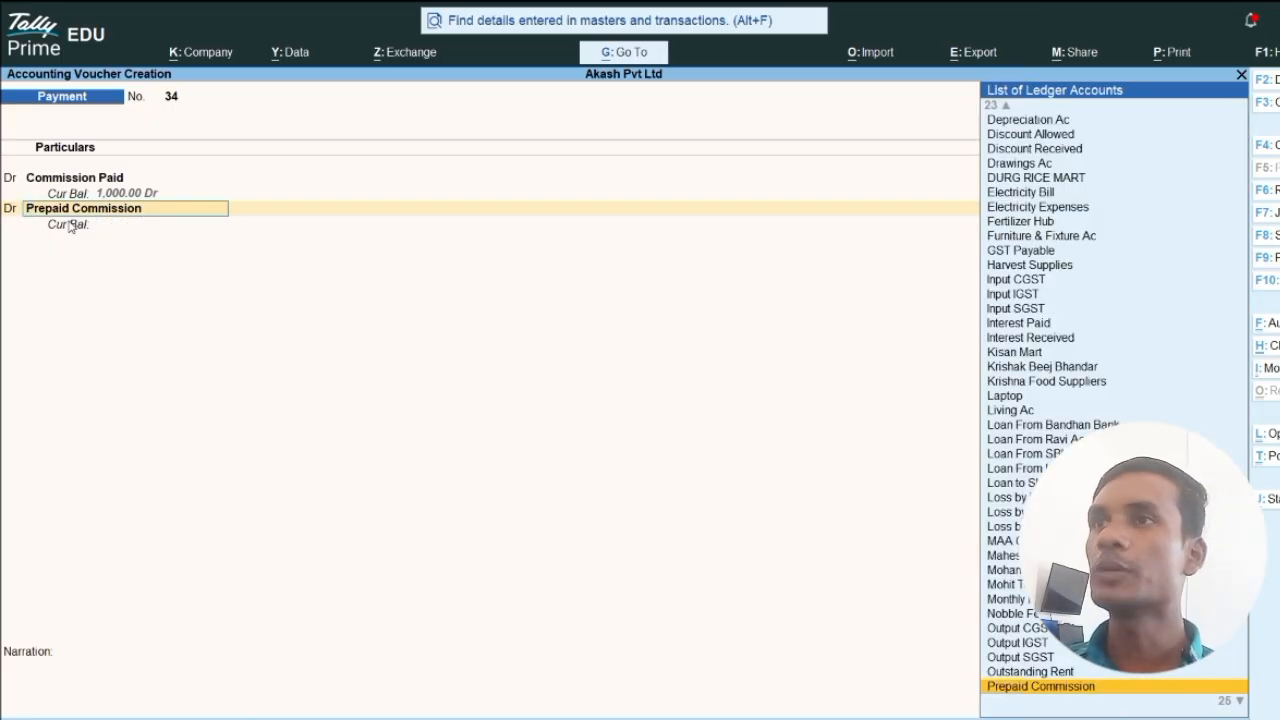
key("Return")
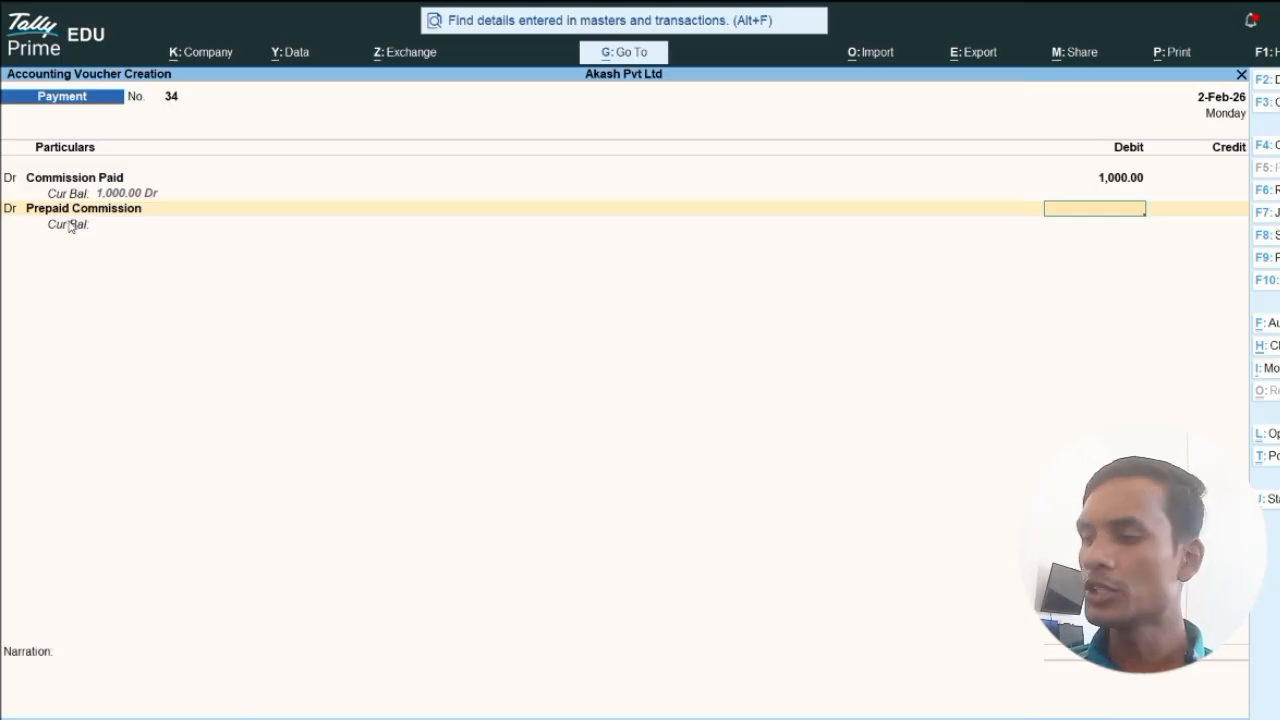
type("2000")
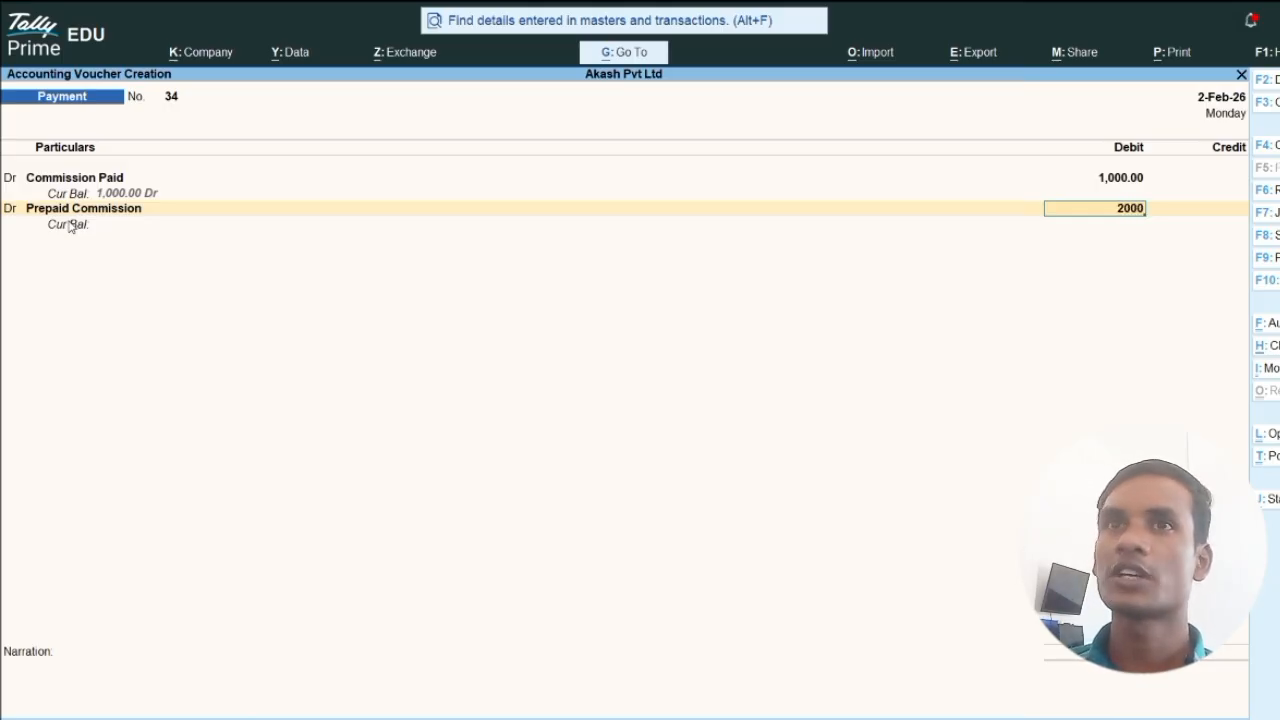
key("Return")
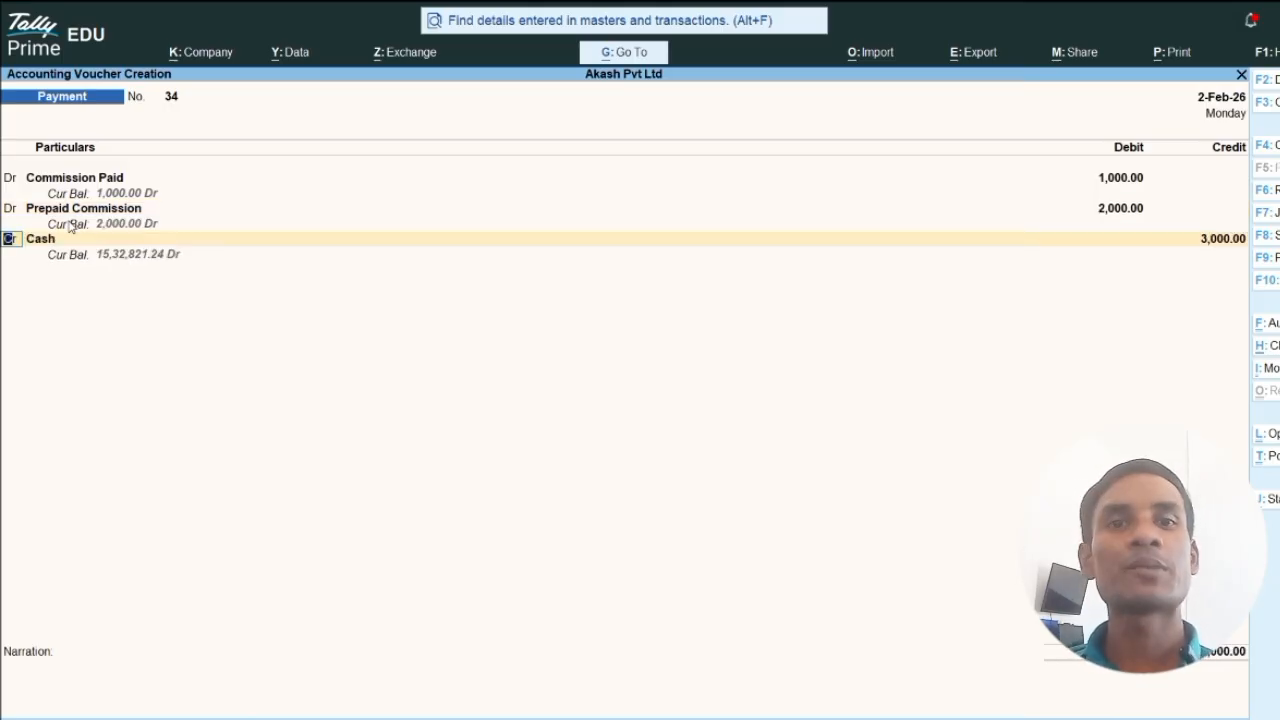
Credit Cash with 3,000 and save the payment voucher.
key("Return")
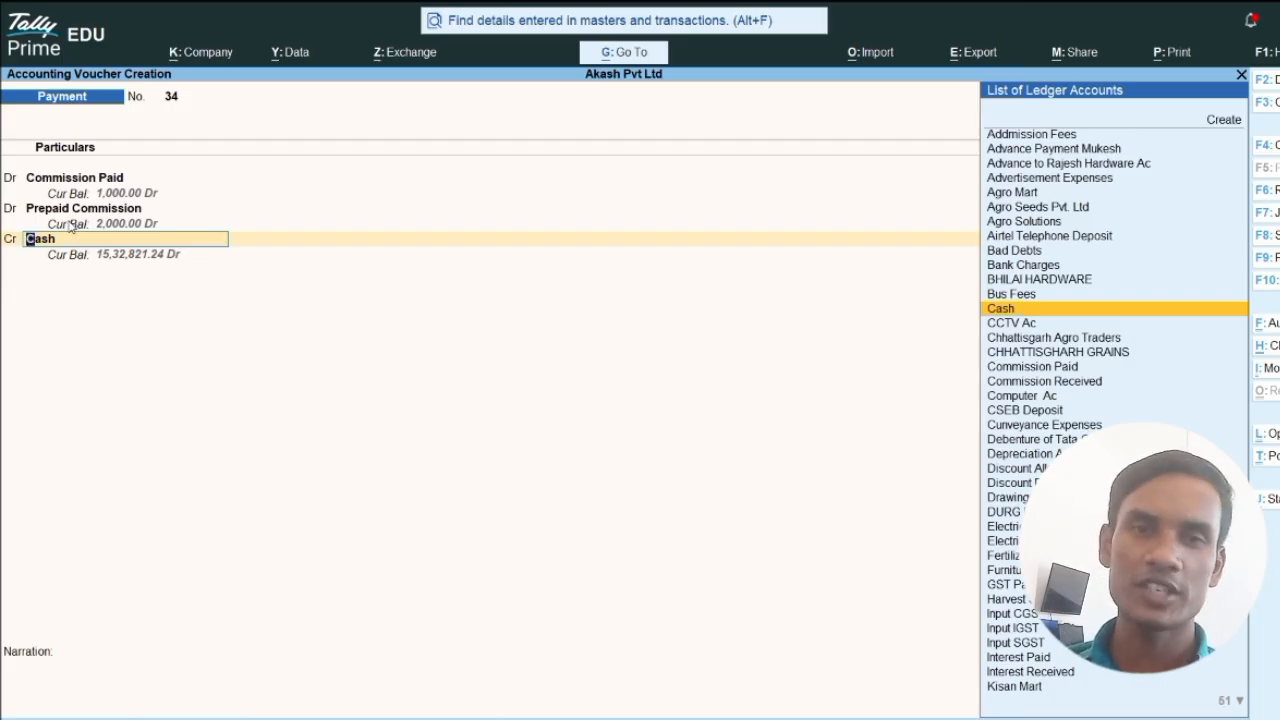
key("Return")
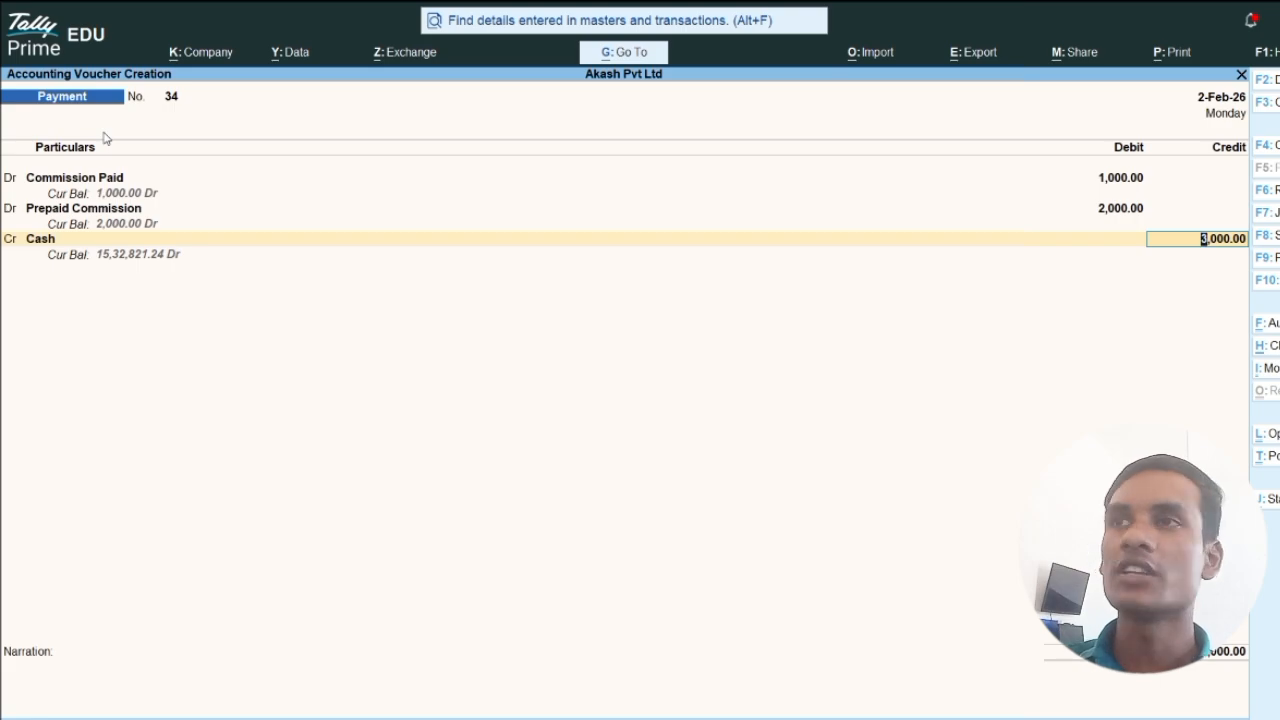
key("ctrl")
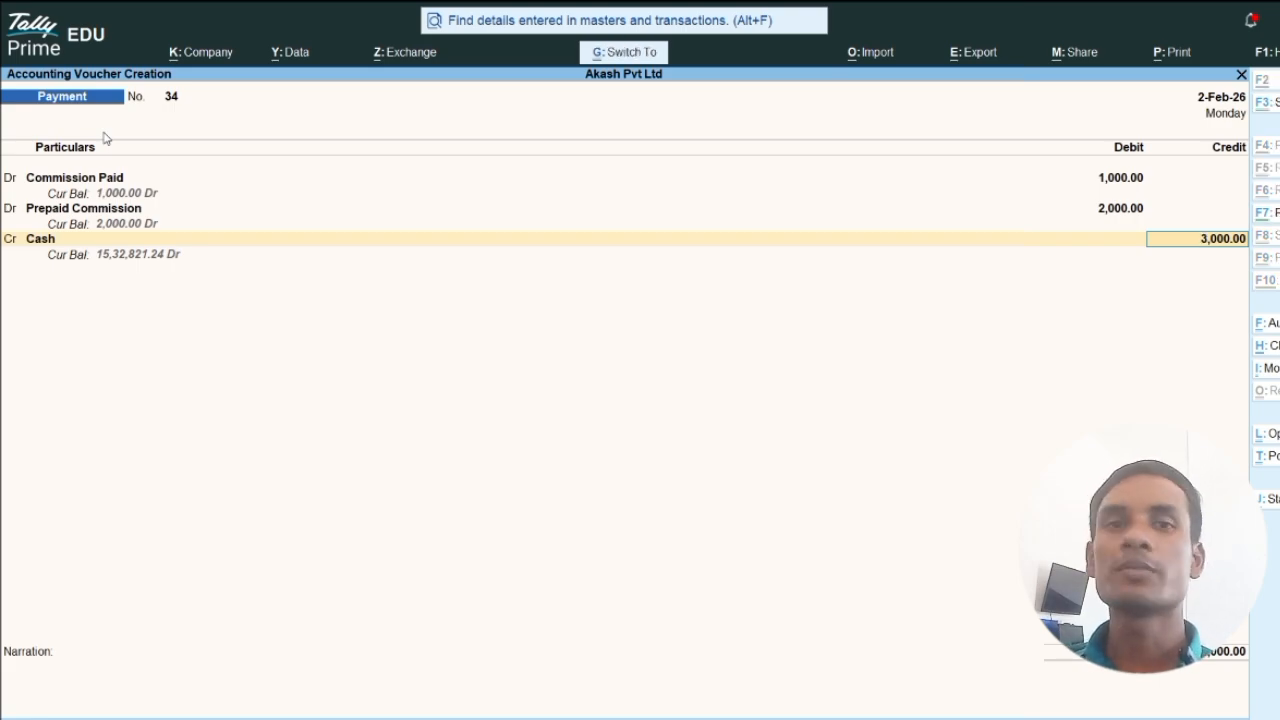
key("ctrl+a")
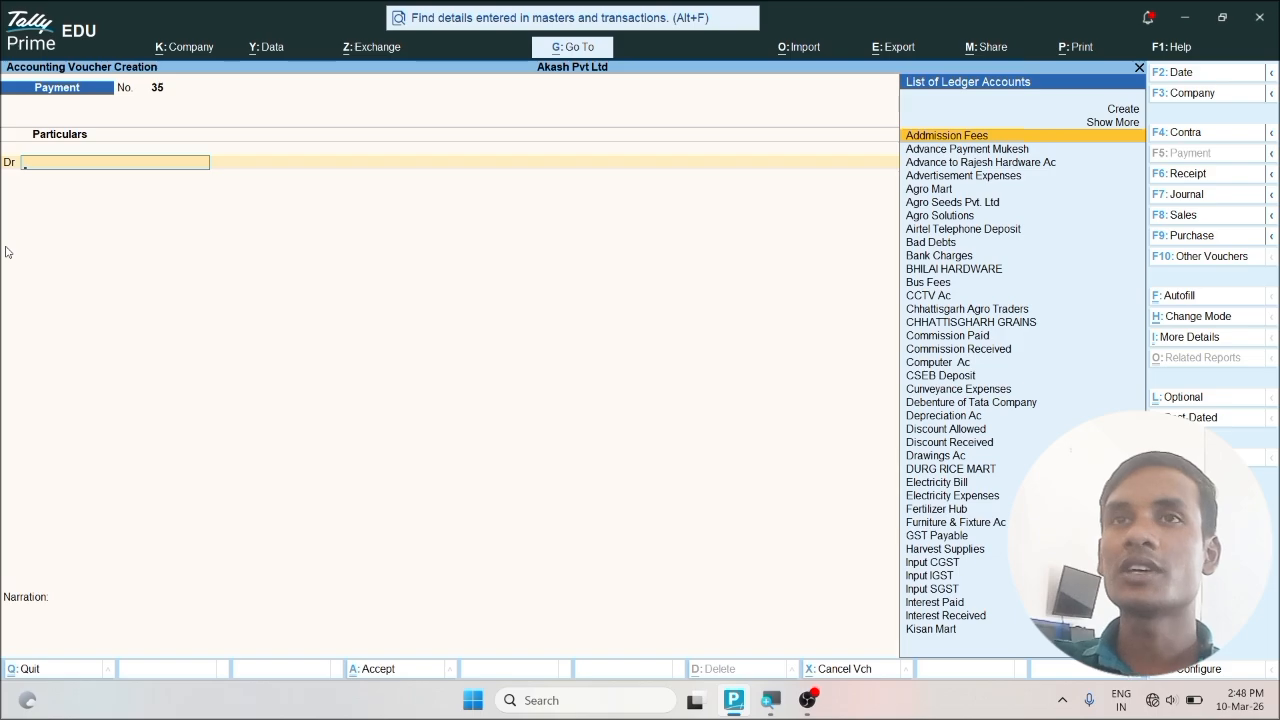
Start a journal voucher and create an Accrued Rent ledger under Current Assets for its debit line.
key("F7")
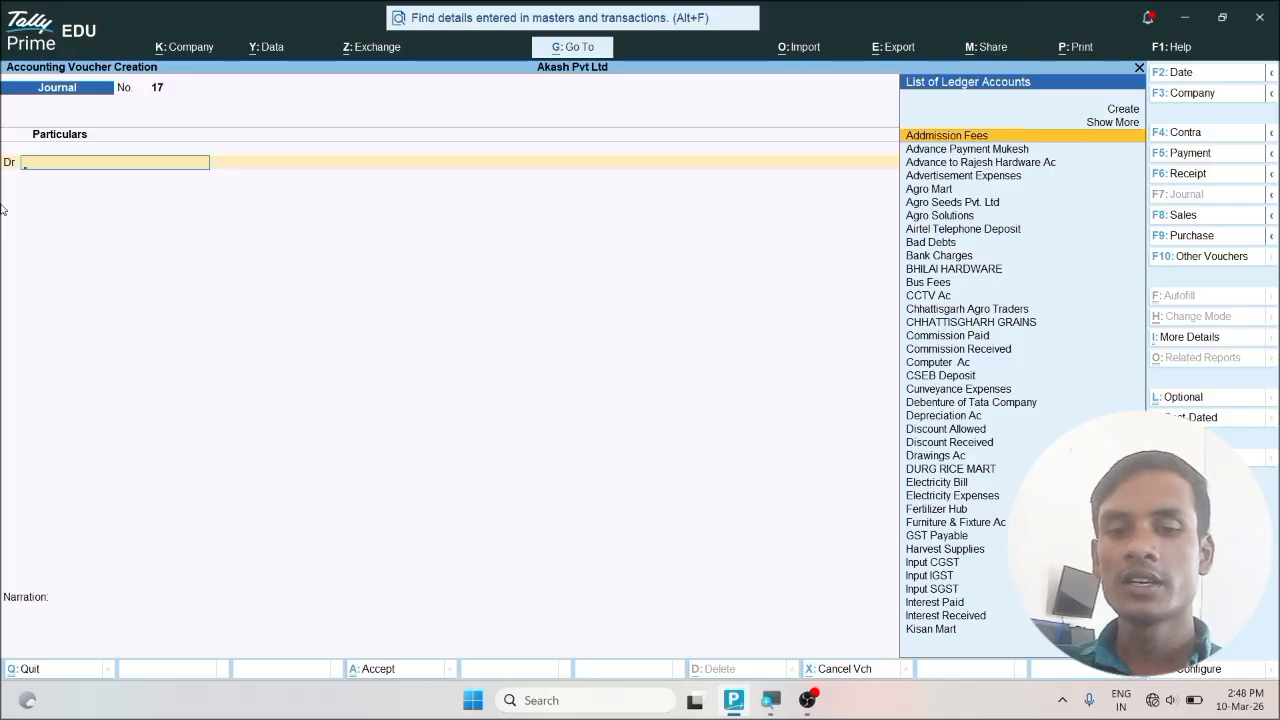
key("ctrl")
key("alt+c")
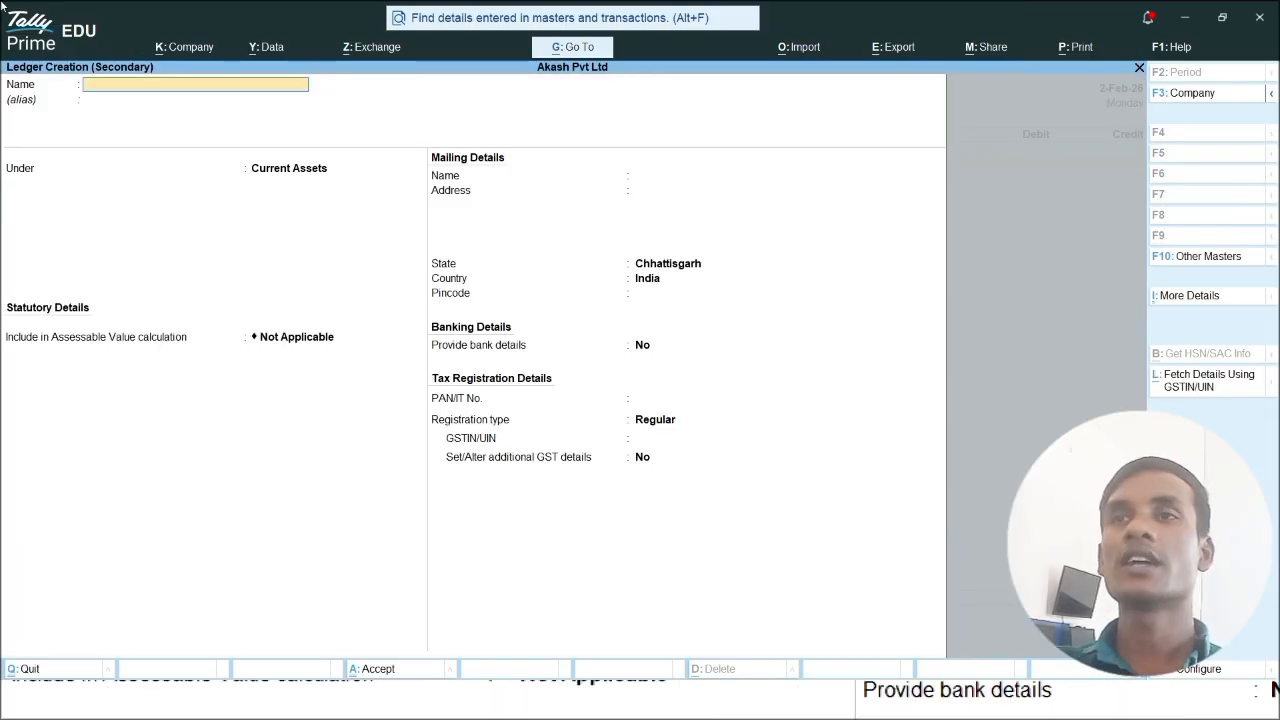
type("Acc")
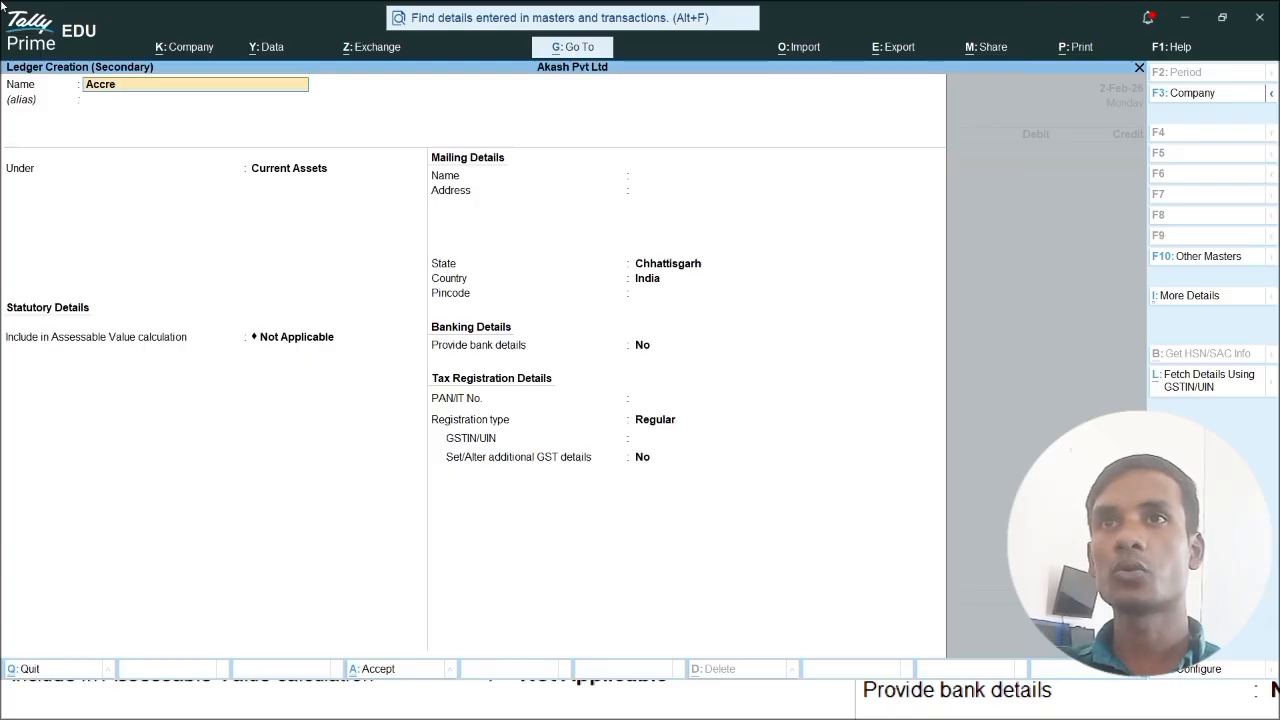
type("rued Rent")
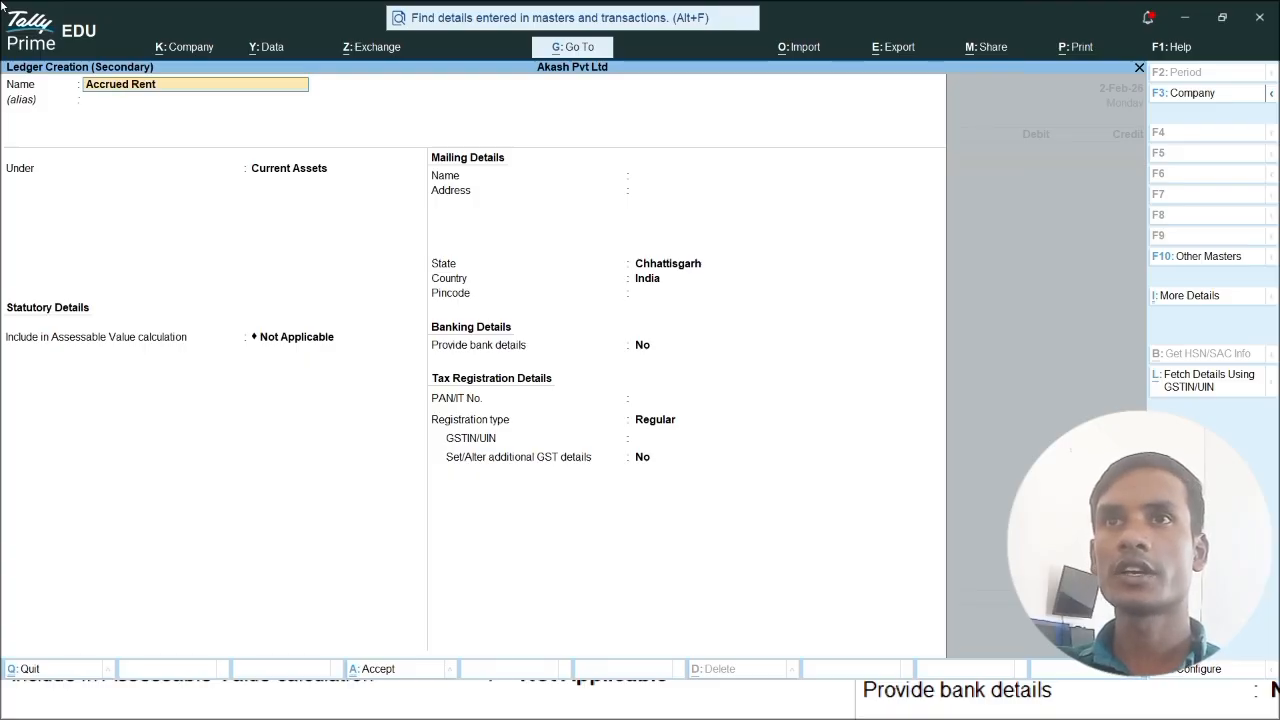
key("Return")
key("Return")
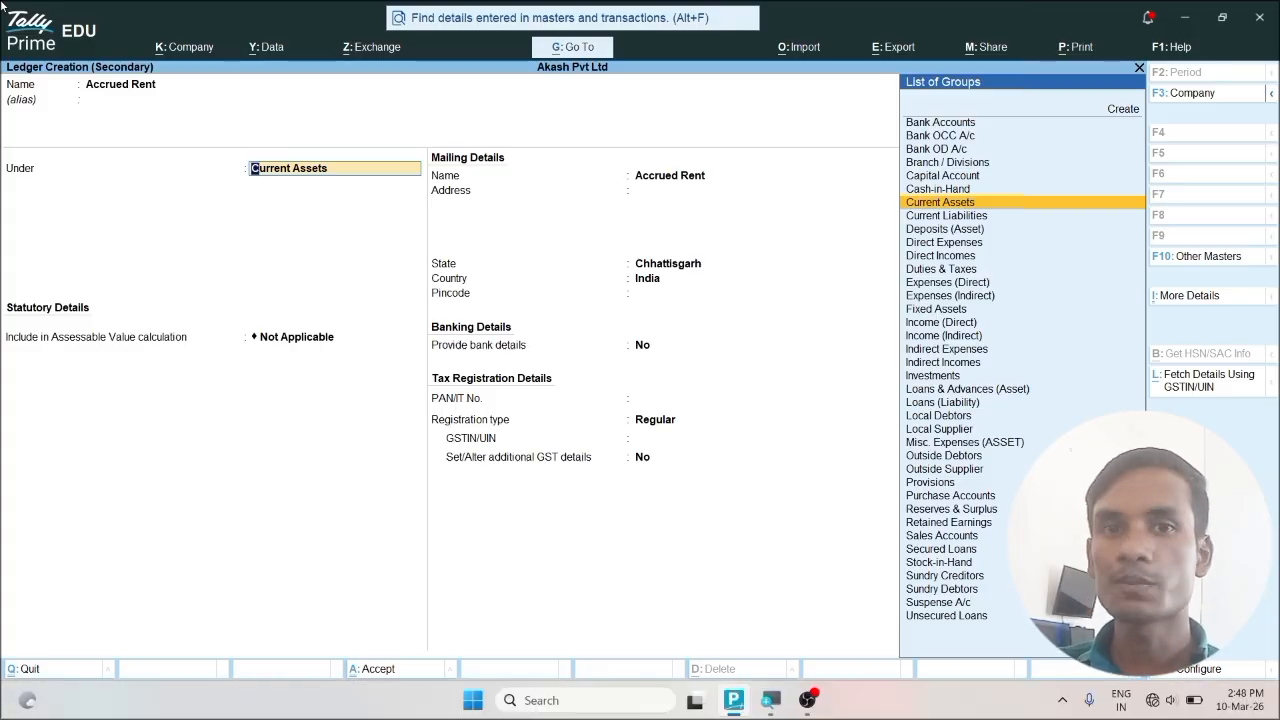
key("ctrl")
key("ctrl+a")
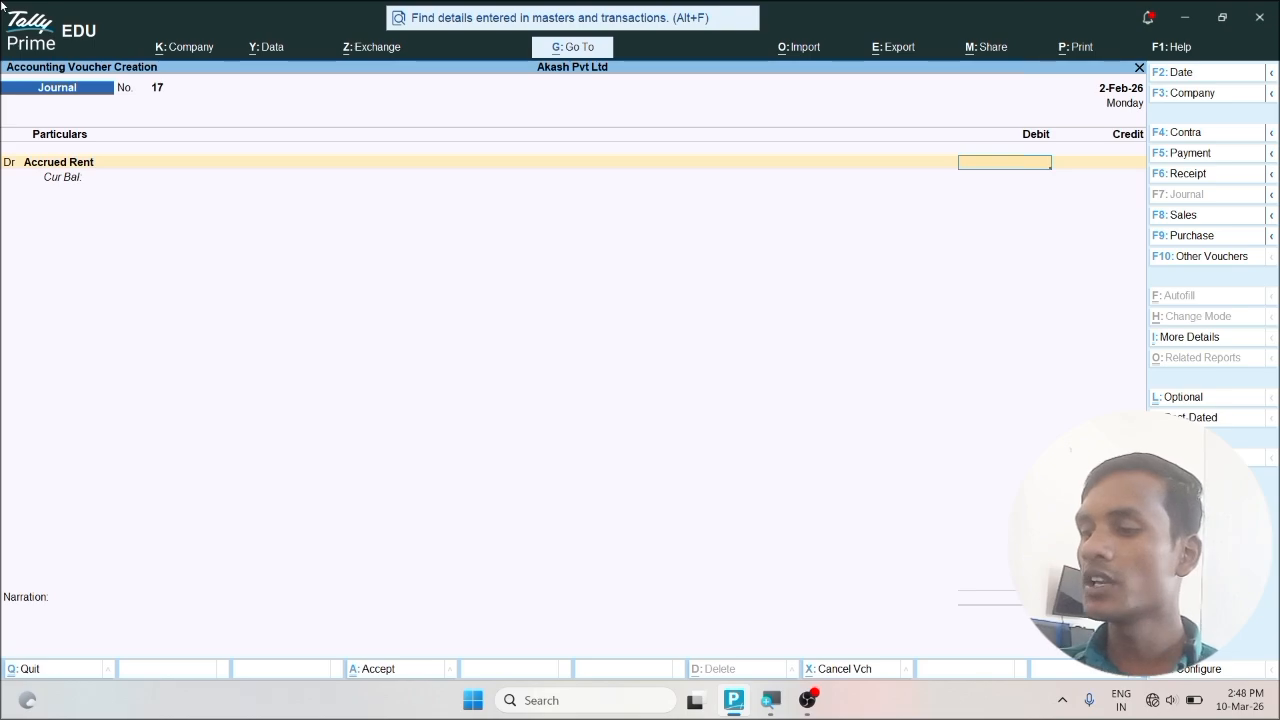
Debit Accrued Rent and credit Rent Received with 2,000, and save the journal voucher.
type("2,00")
type("000")
key("Return")
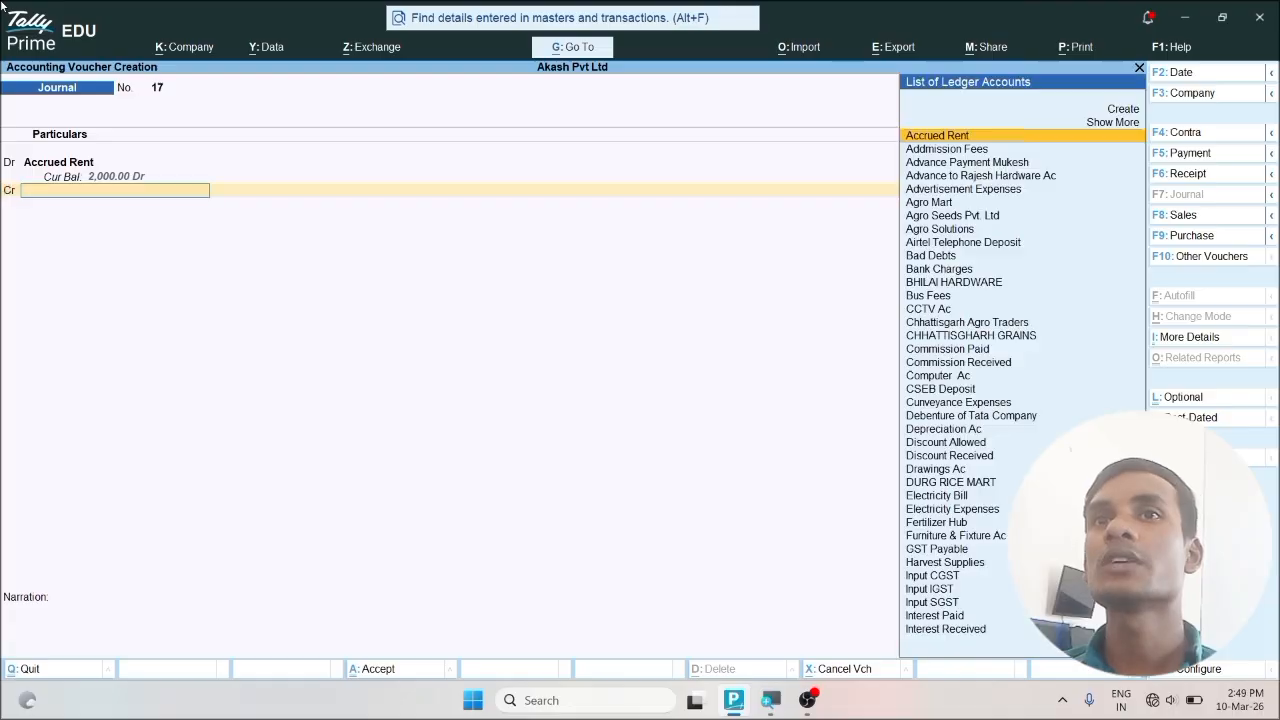
key("Return")
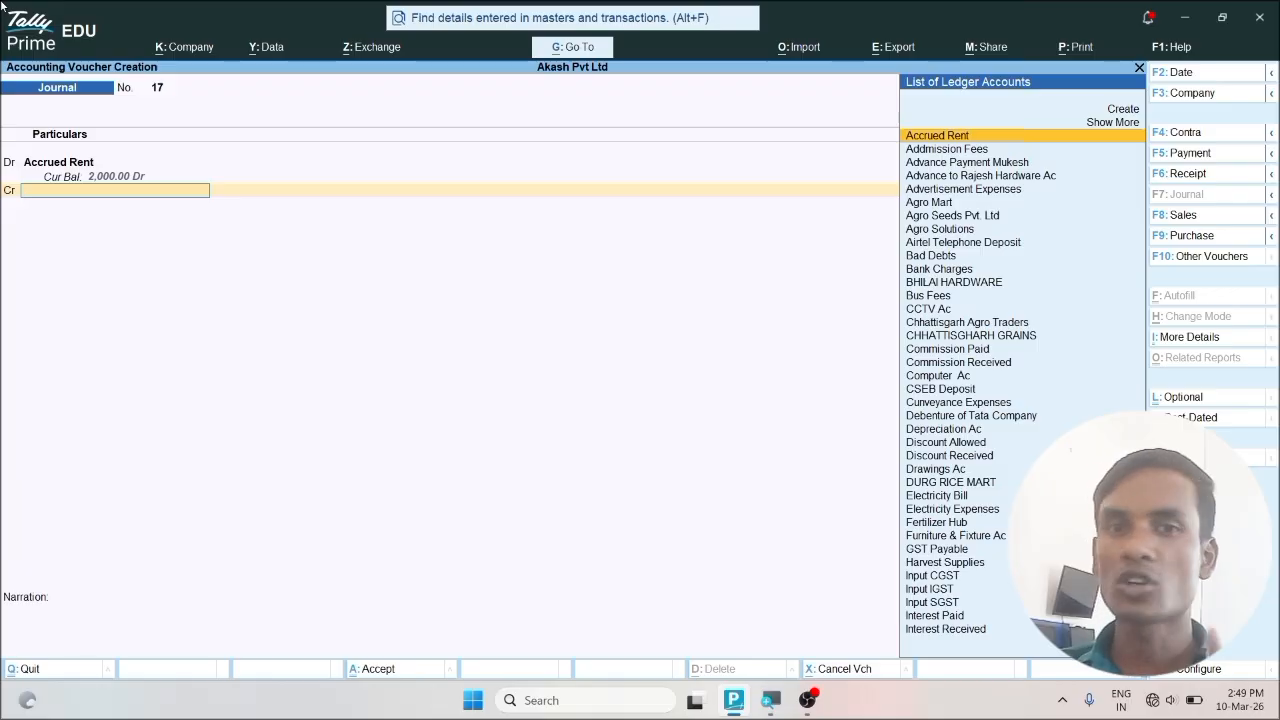
type("Rent")
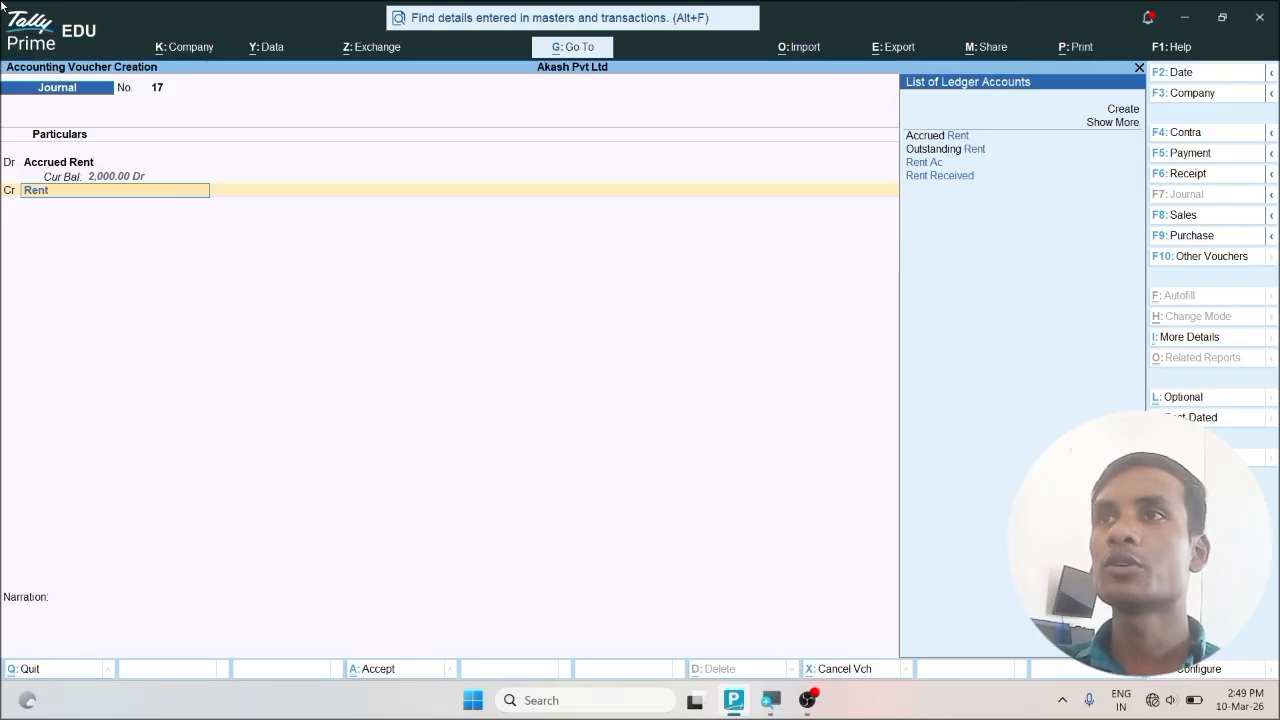
key("Down")
key("Return")
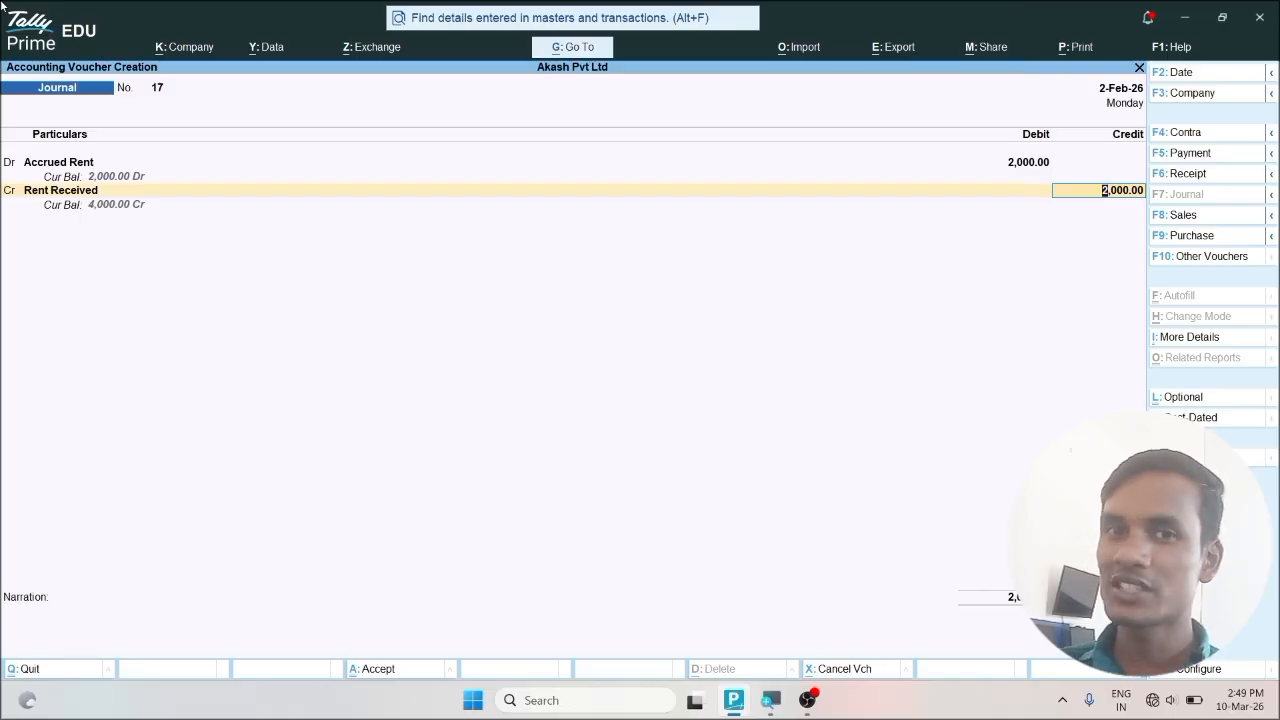
key("ctrl")
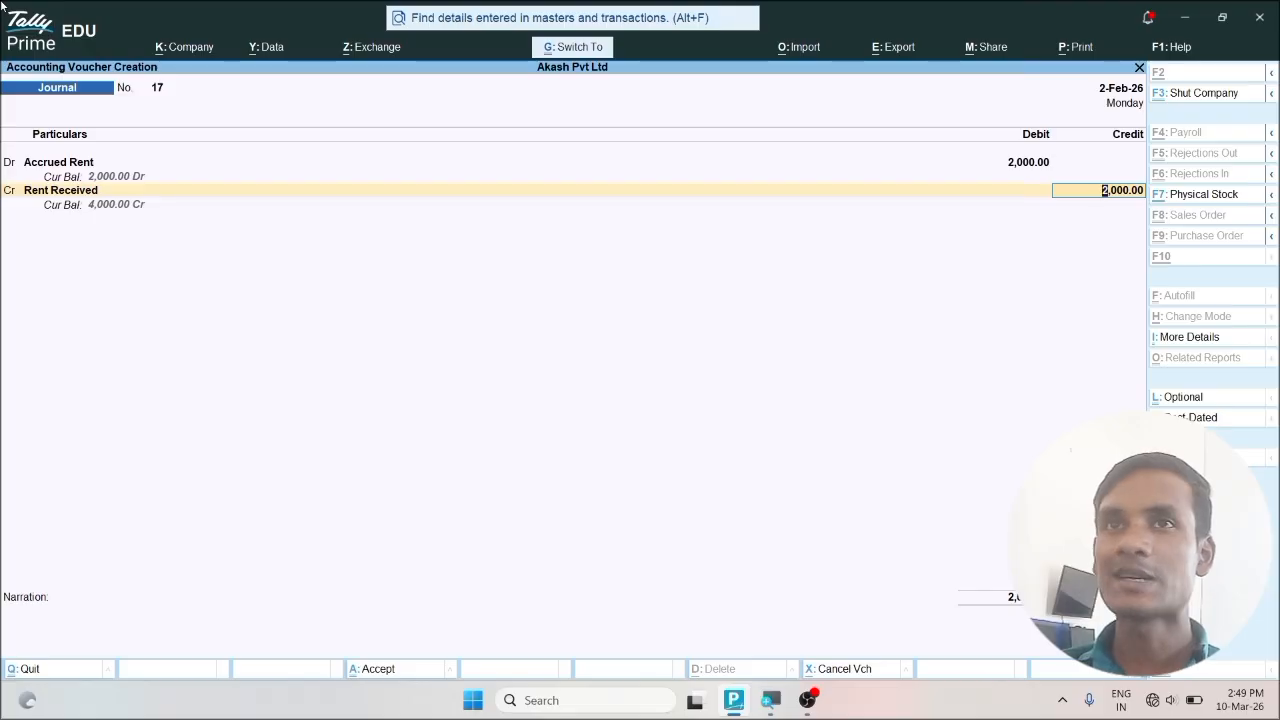
key("ctrl+a")
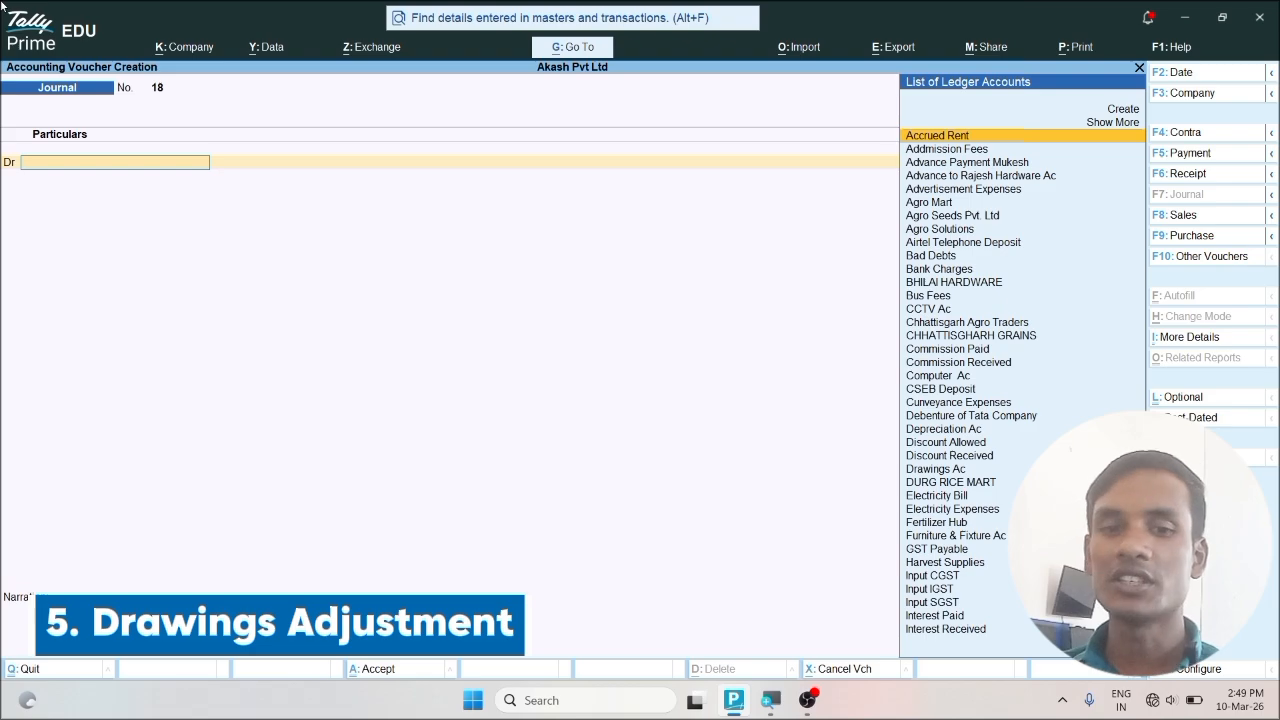
Examine the Drawings Ac and the proprietor's capital ledger under Capital Account in the detailed Balance Sheet.
key("Escape")
key("Escape")
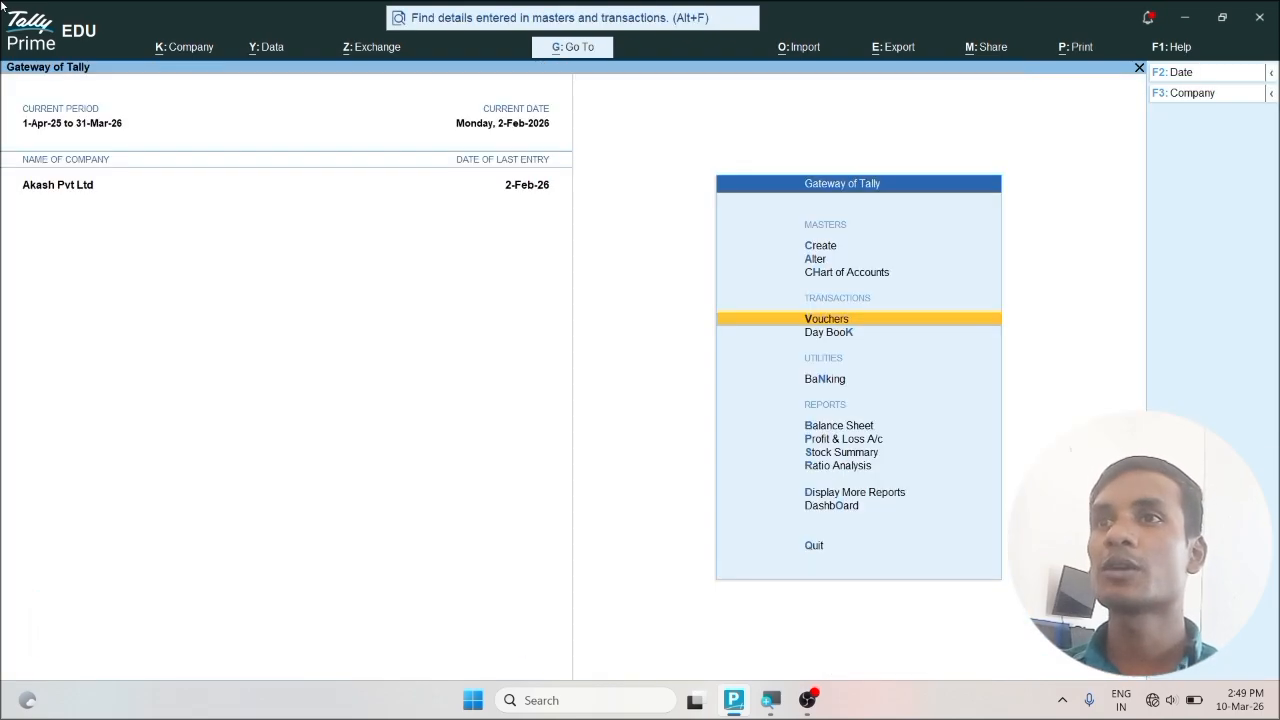
key("Down")
key("Down")
key("Down")
key("Return")
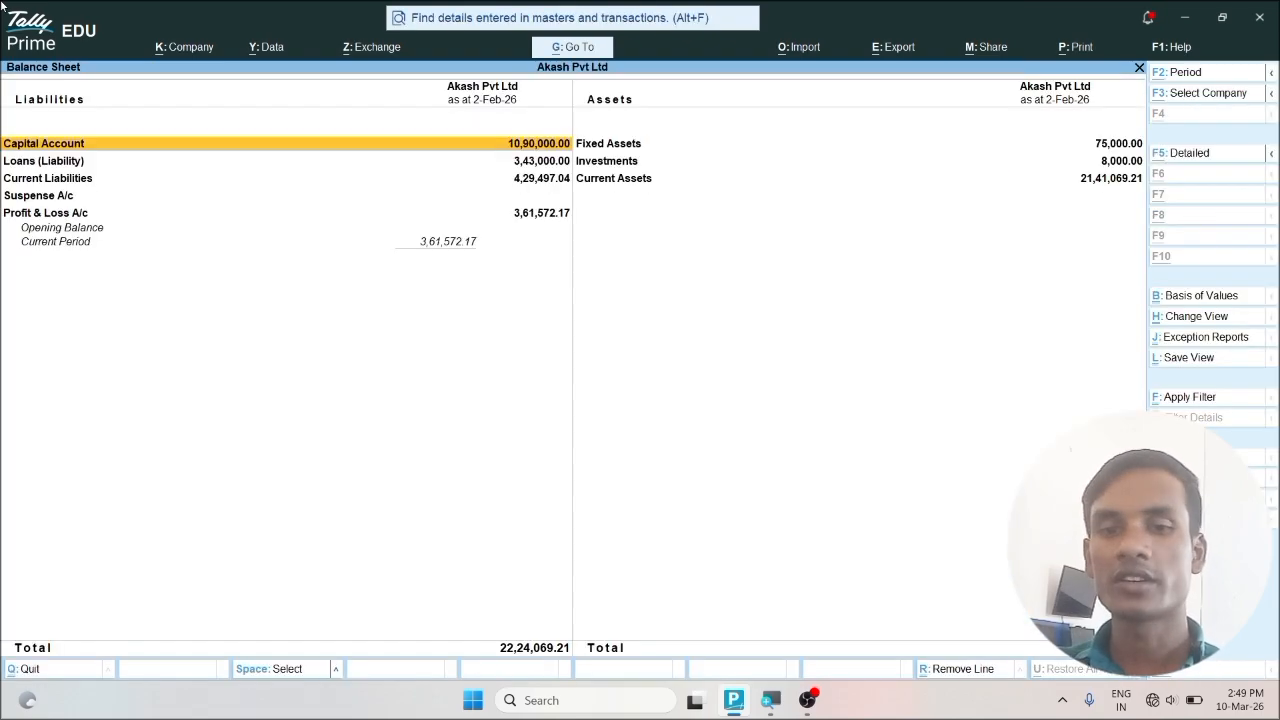
key("alt+F5")
key("Down")
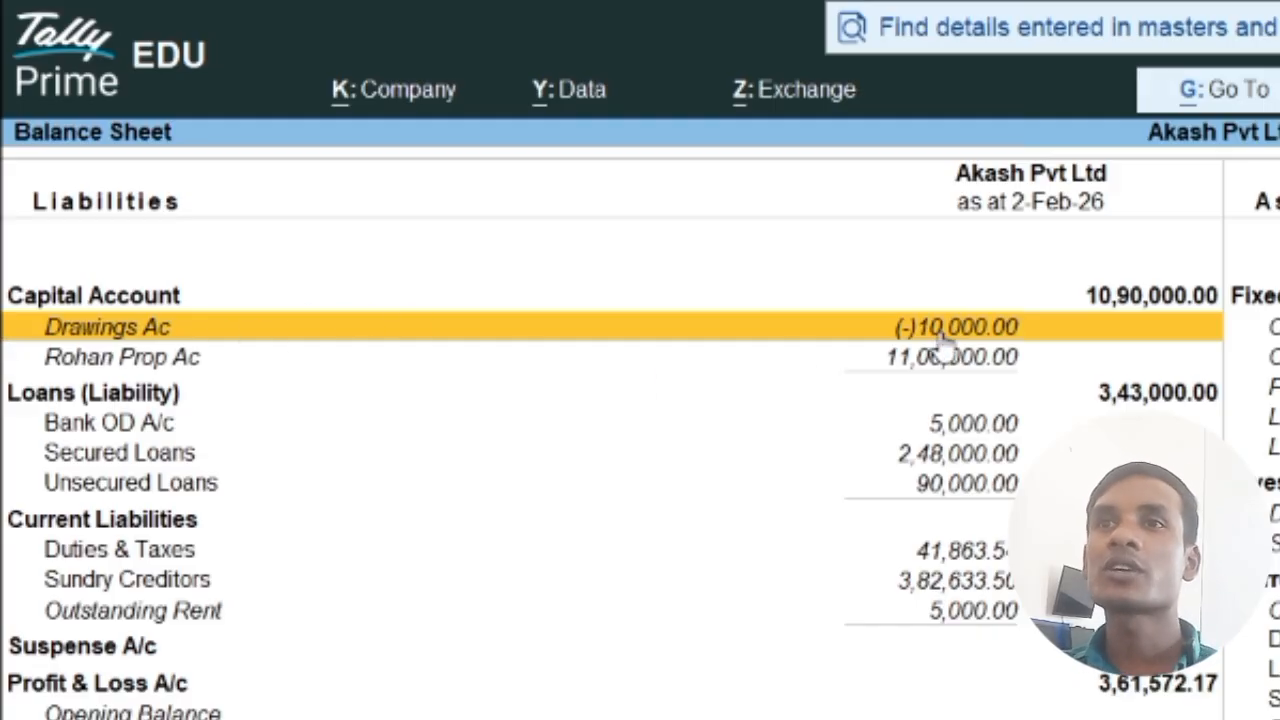
left_click(224, 369)
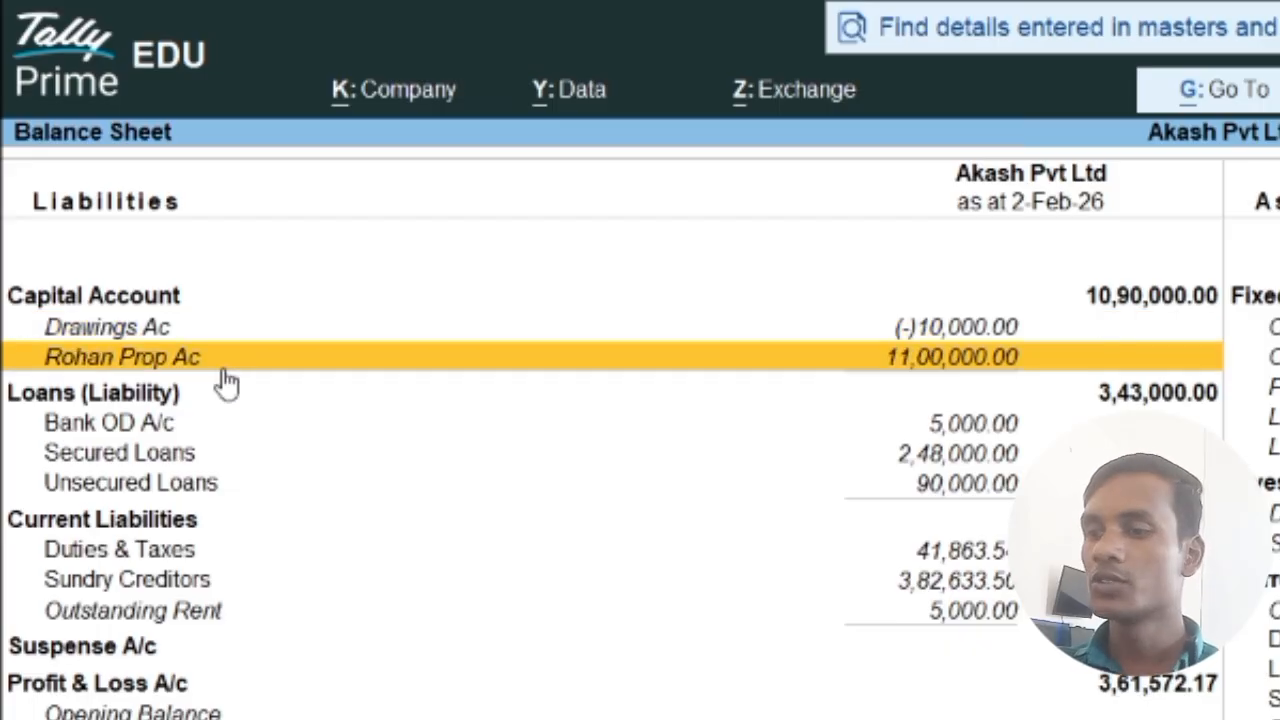
key("Escape")
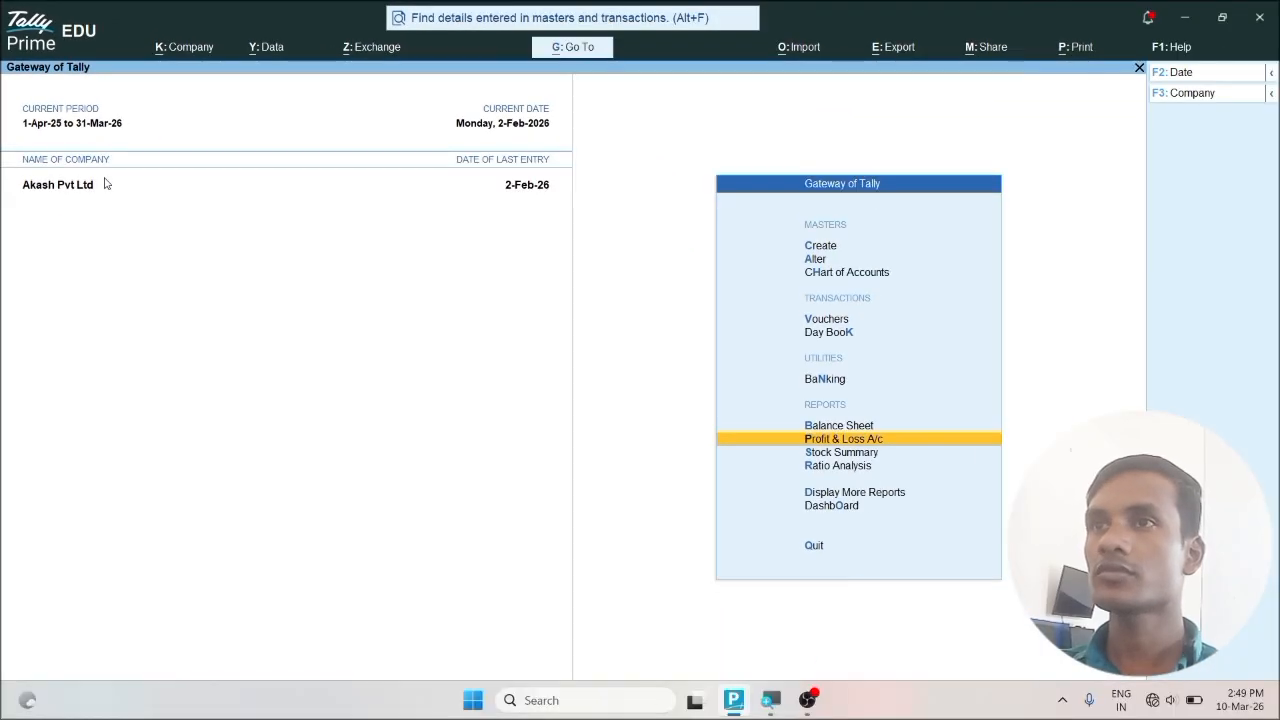
Start another journal voucher and debit the proprietor's capital ledger with 10,000.
key("Up")
key("Up")
key("Up")
key("Up")
key("Return")
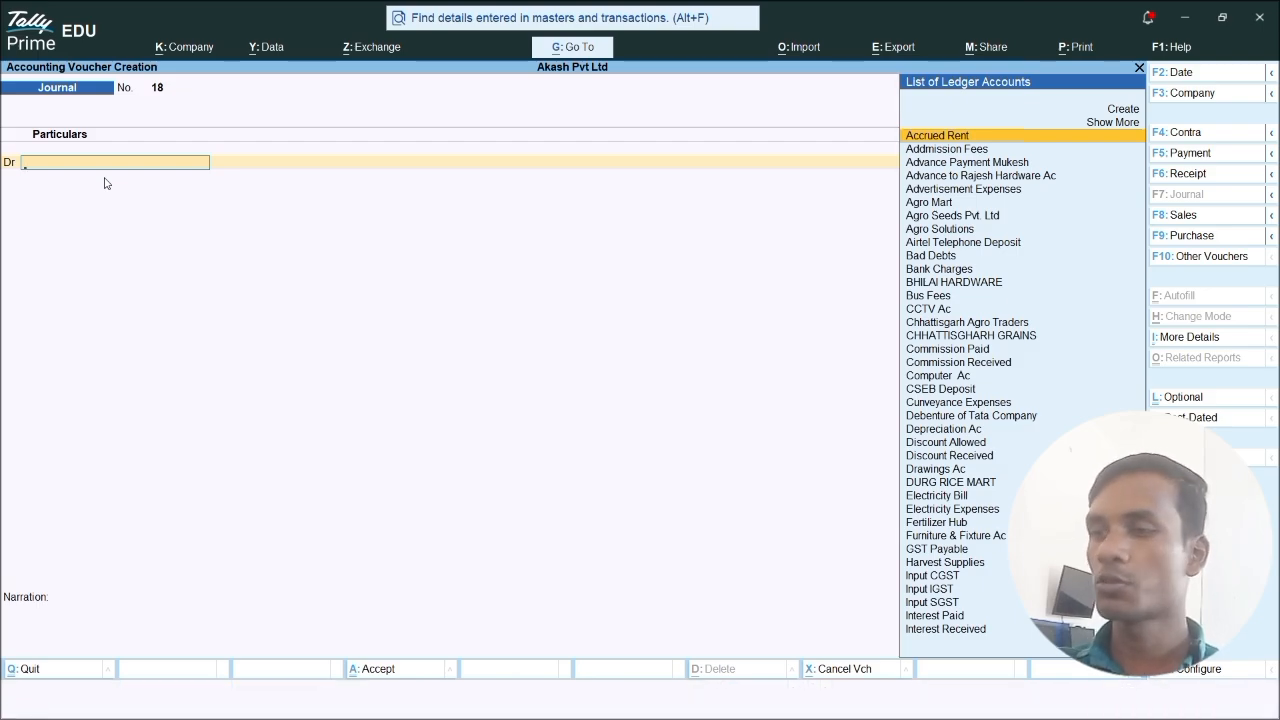
type("Rohan")
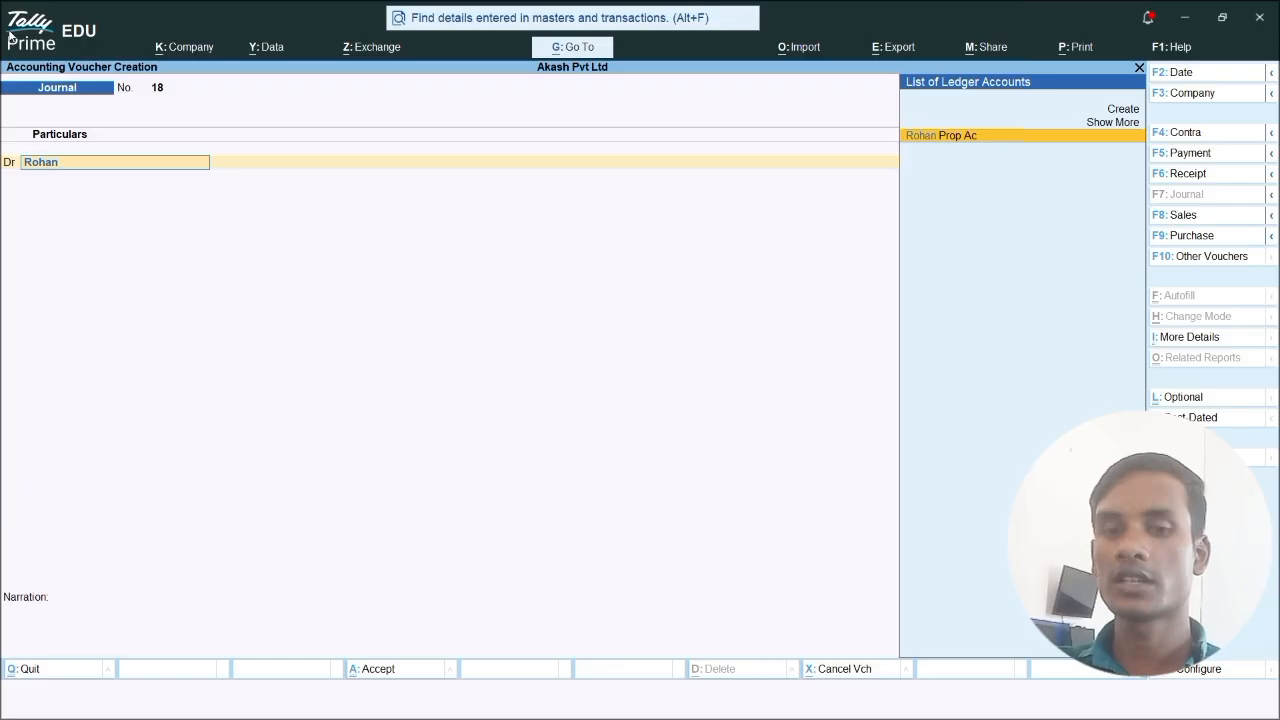
key("Return")
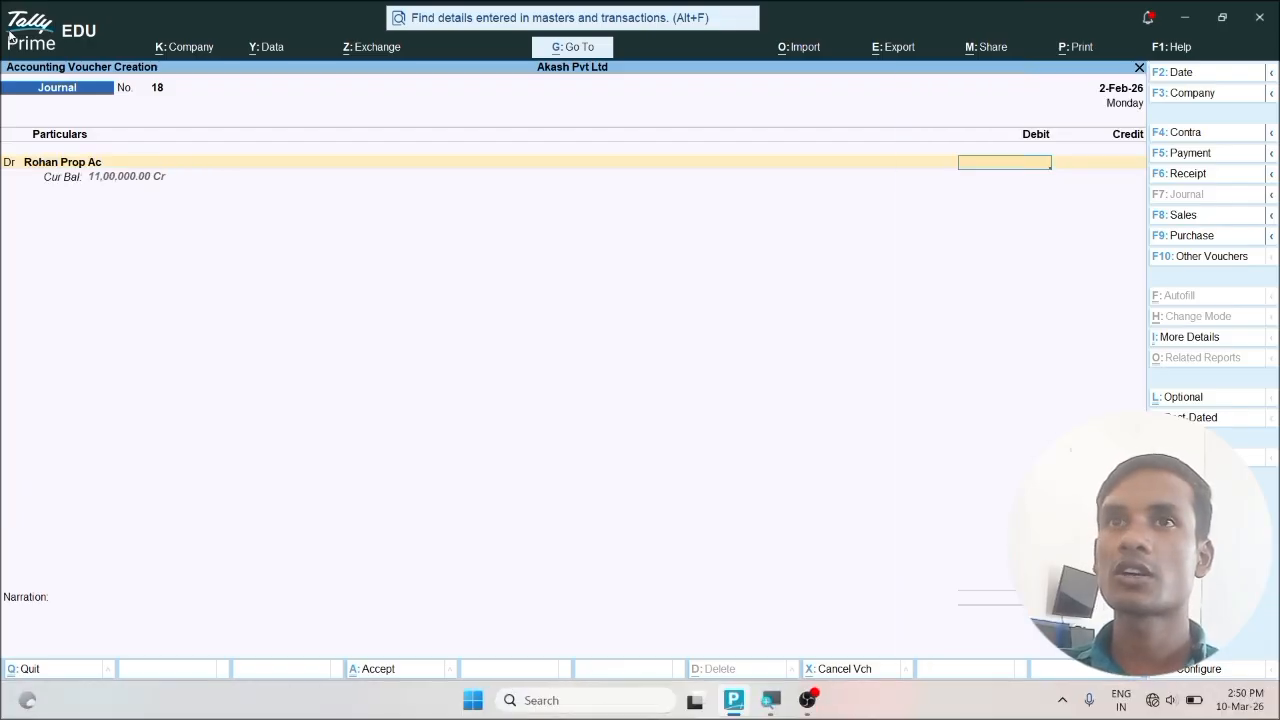
type("100")
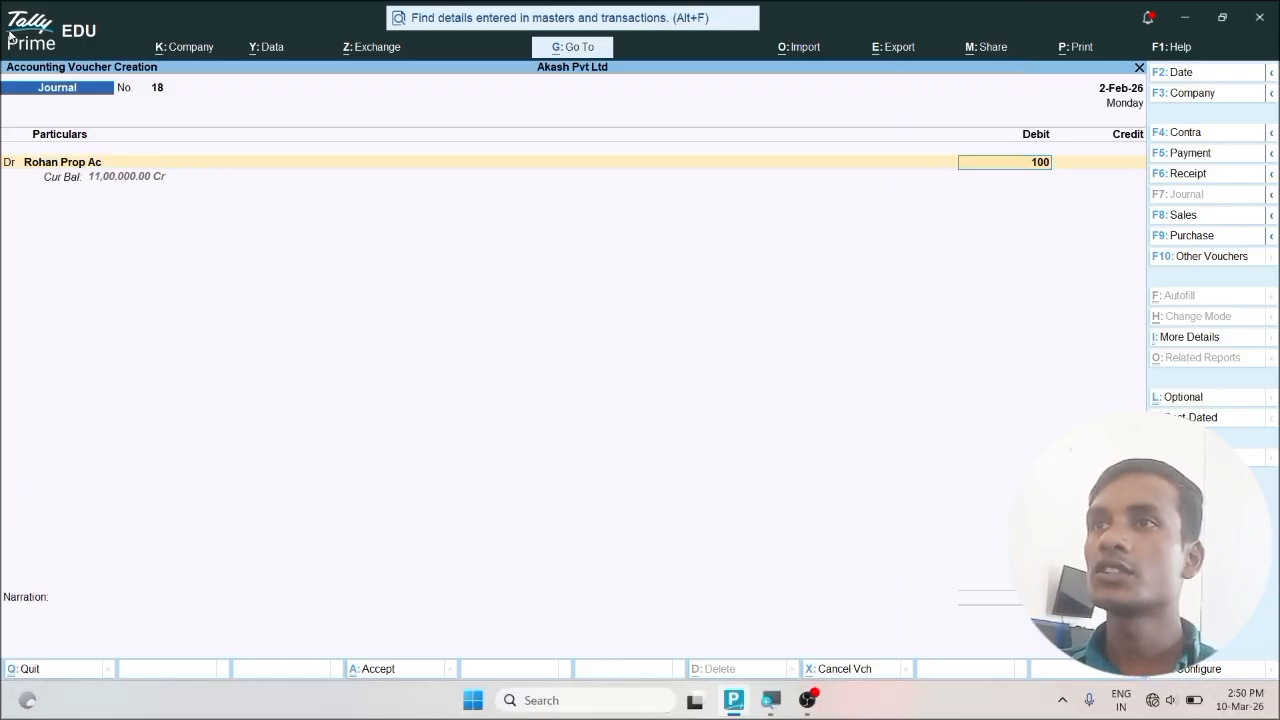
type("00")
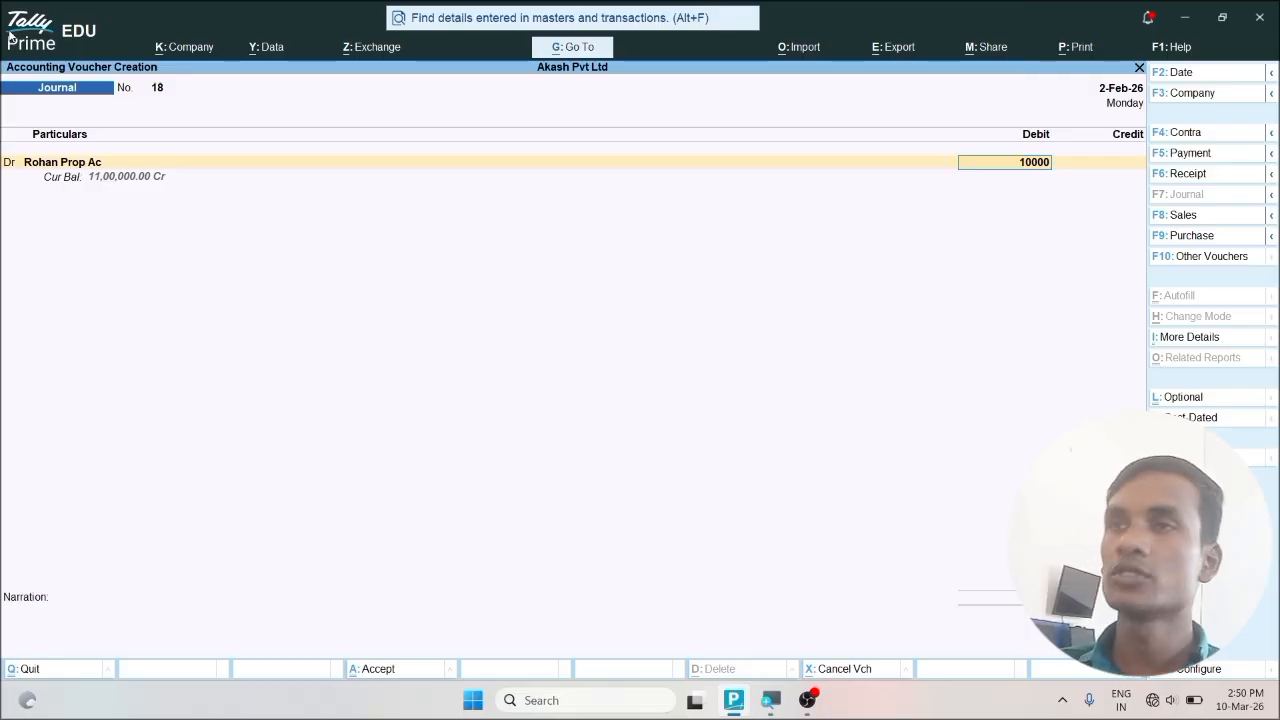
type(".")
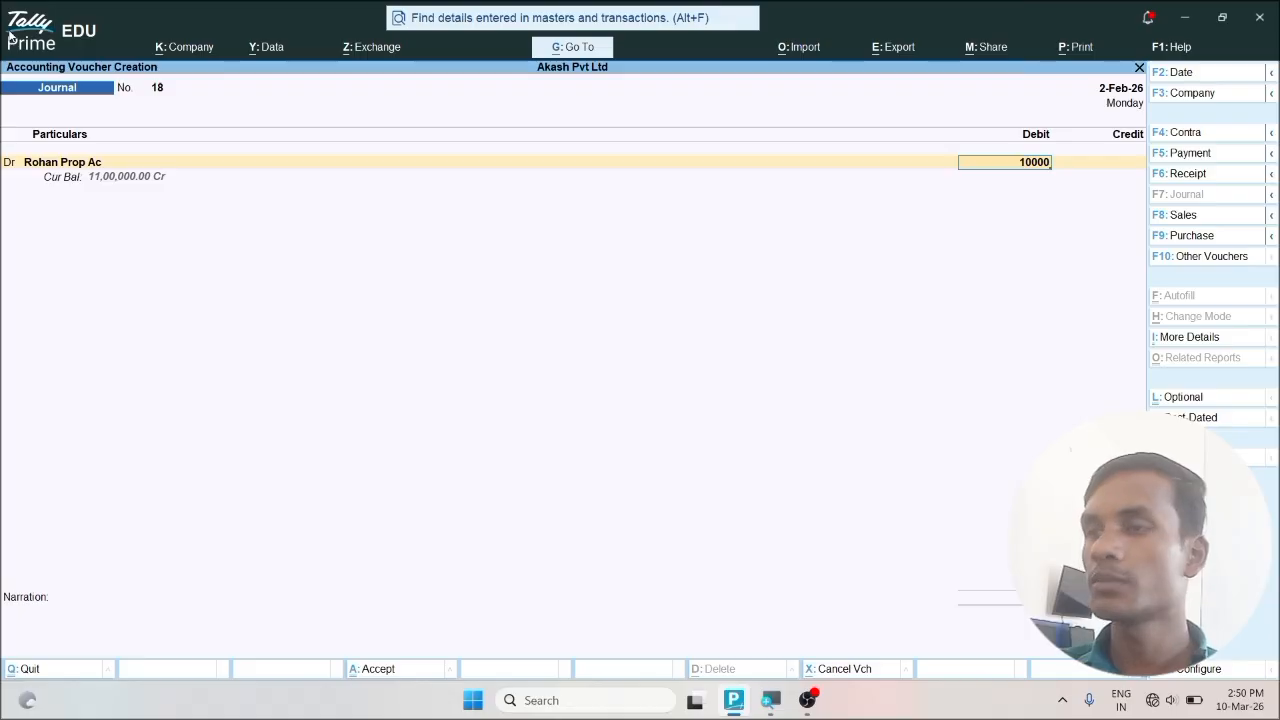
key("Return")
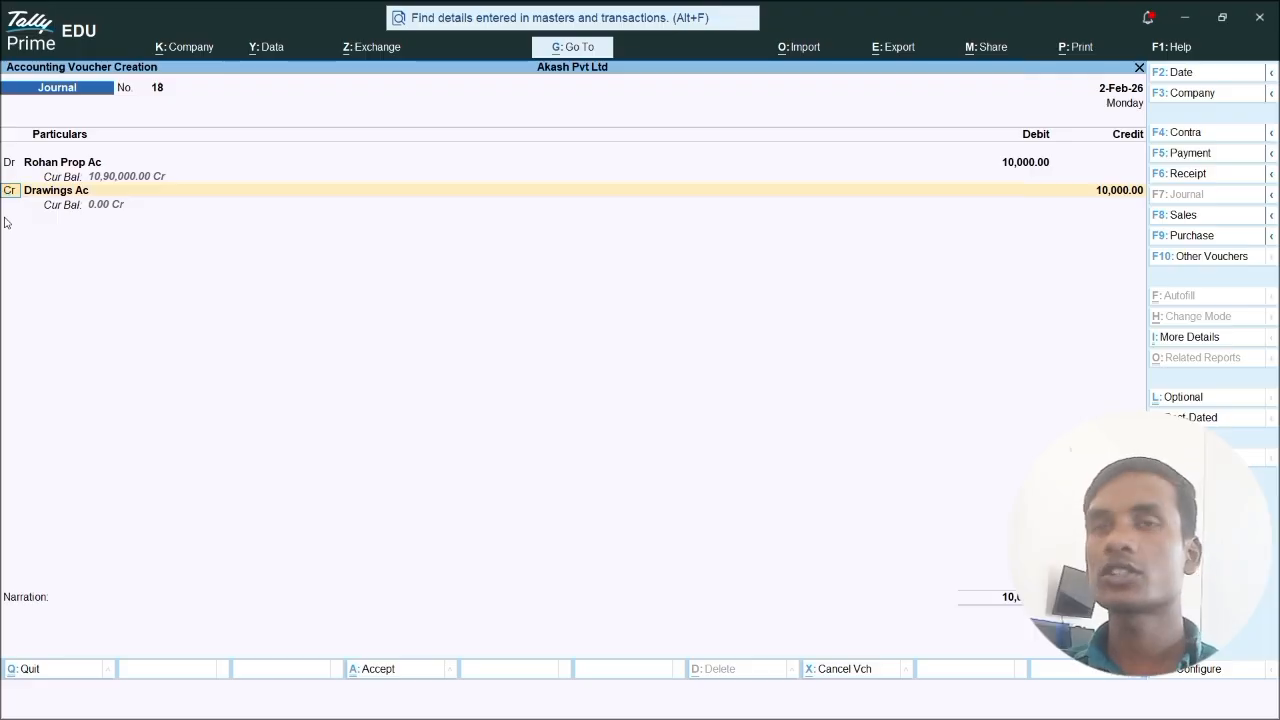
Credit Drawings Ac with 10,000 and save the journal voucher.
key("Return")
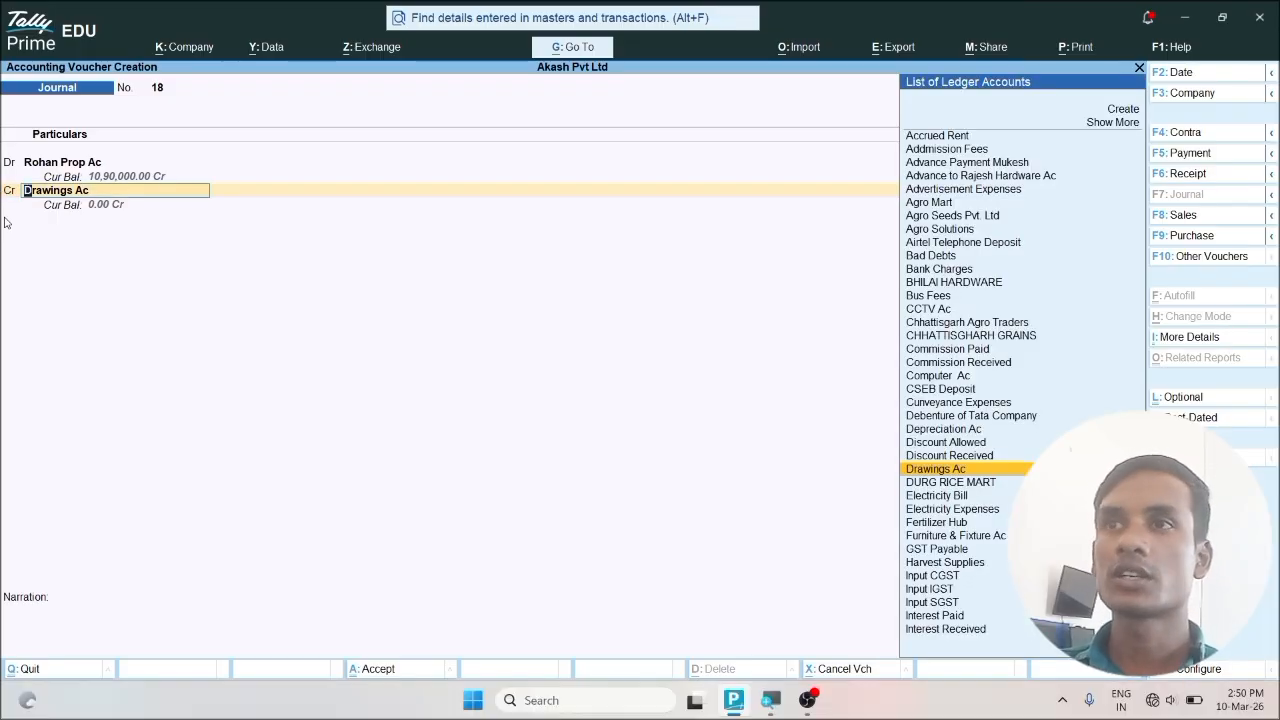
key("Return")
key("ctrl+a")
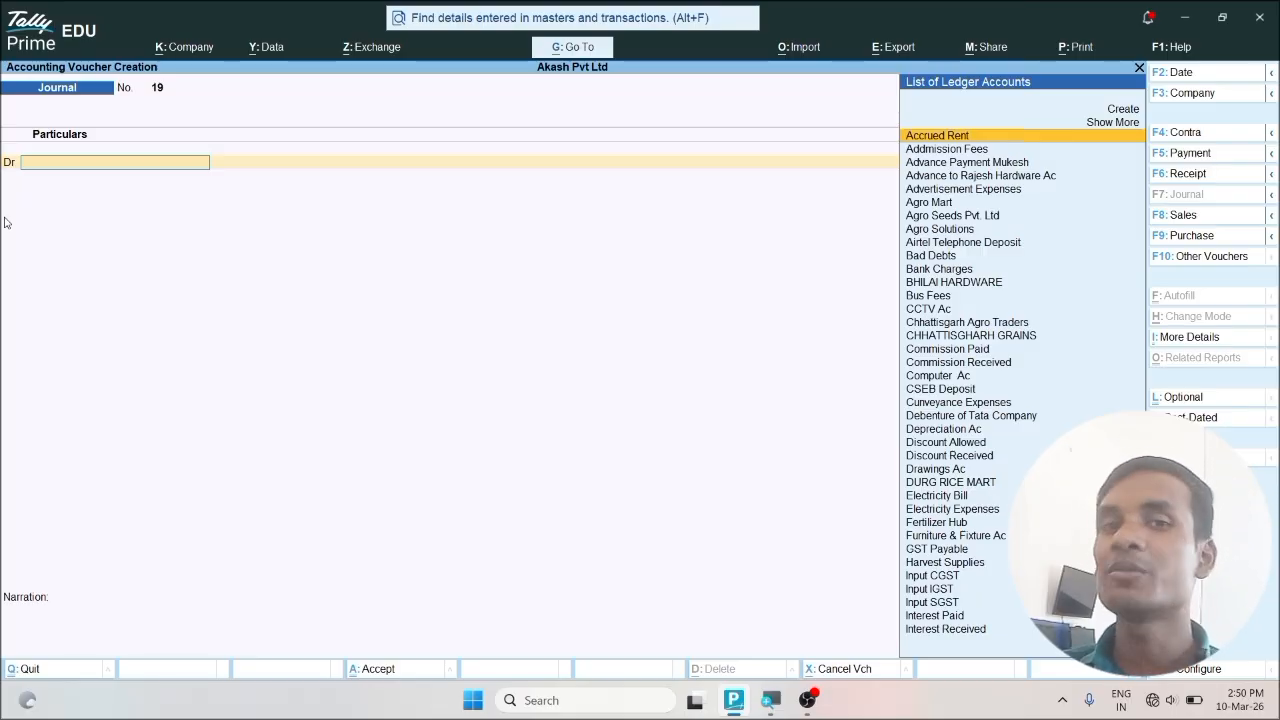
Leave the blank journal voucher and open the Balance Sheet in detailed view.
key("Escape")
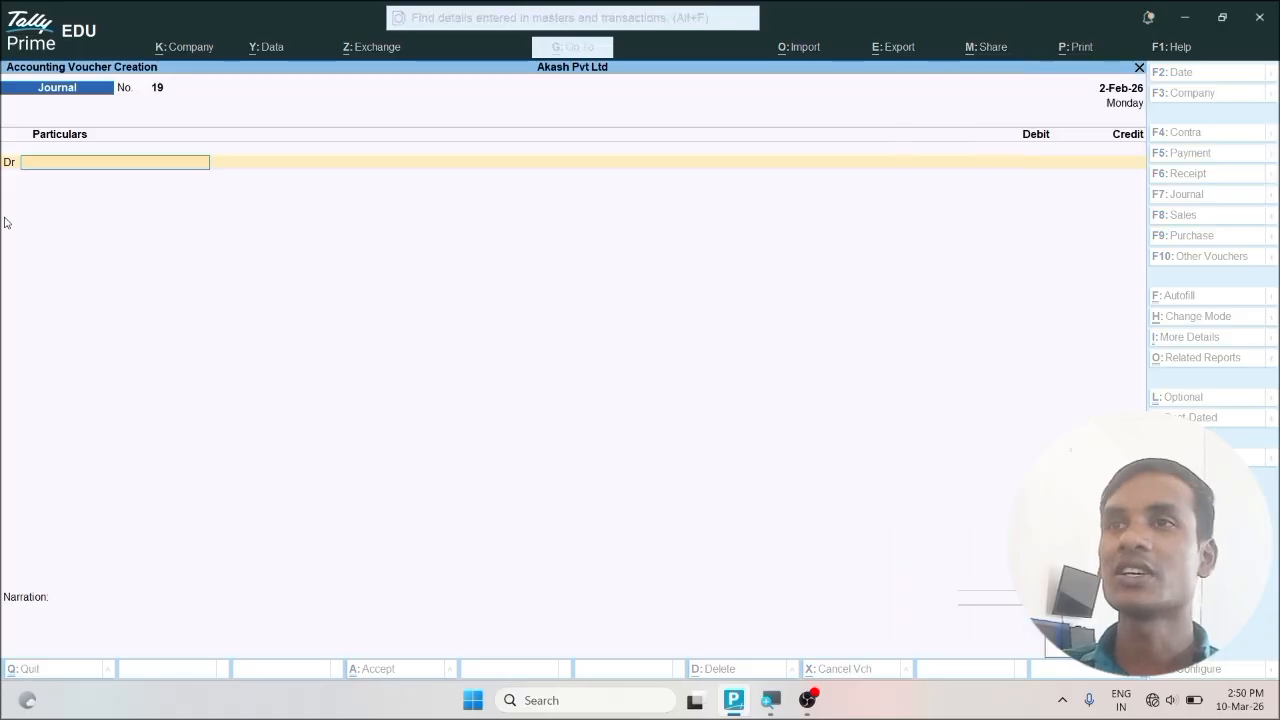
key("Escape")
key("Down")
key("Down")
key("Down")
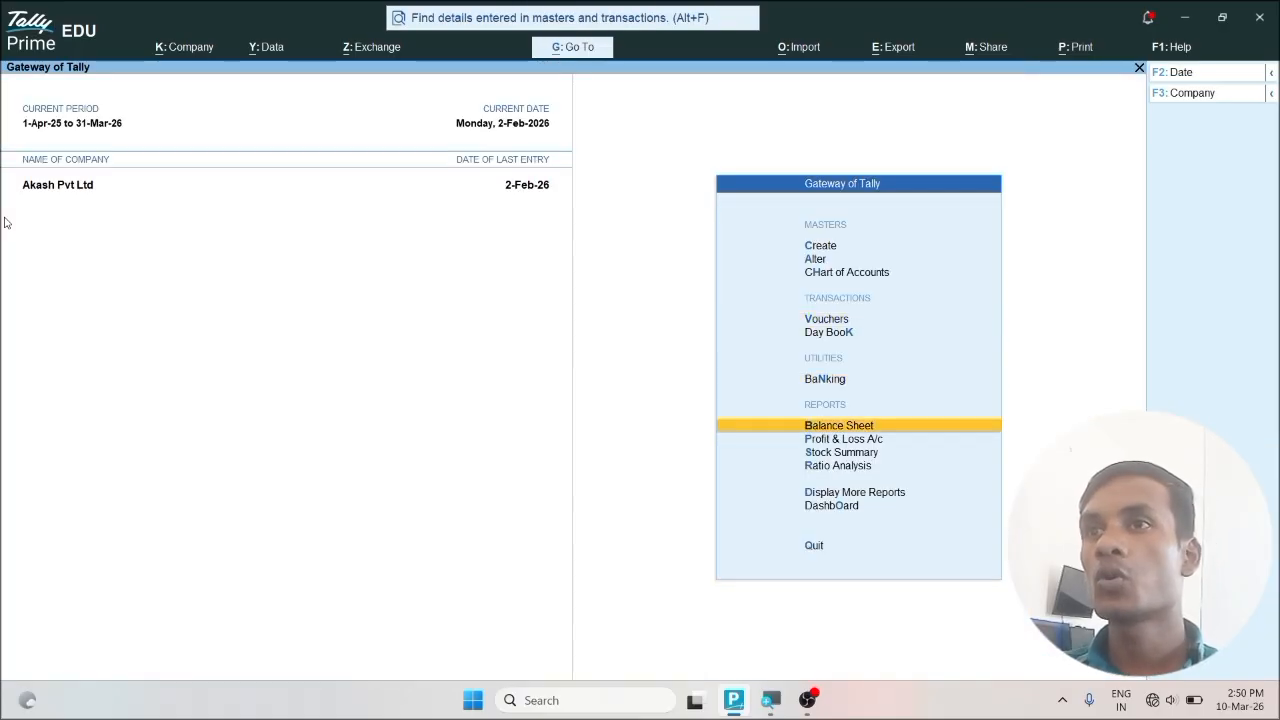
key("Return")
key("alt+F5")
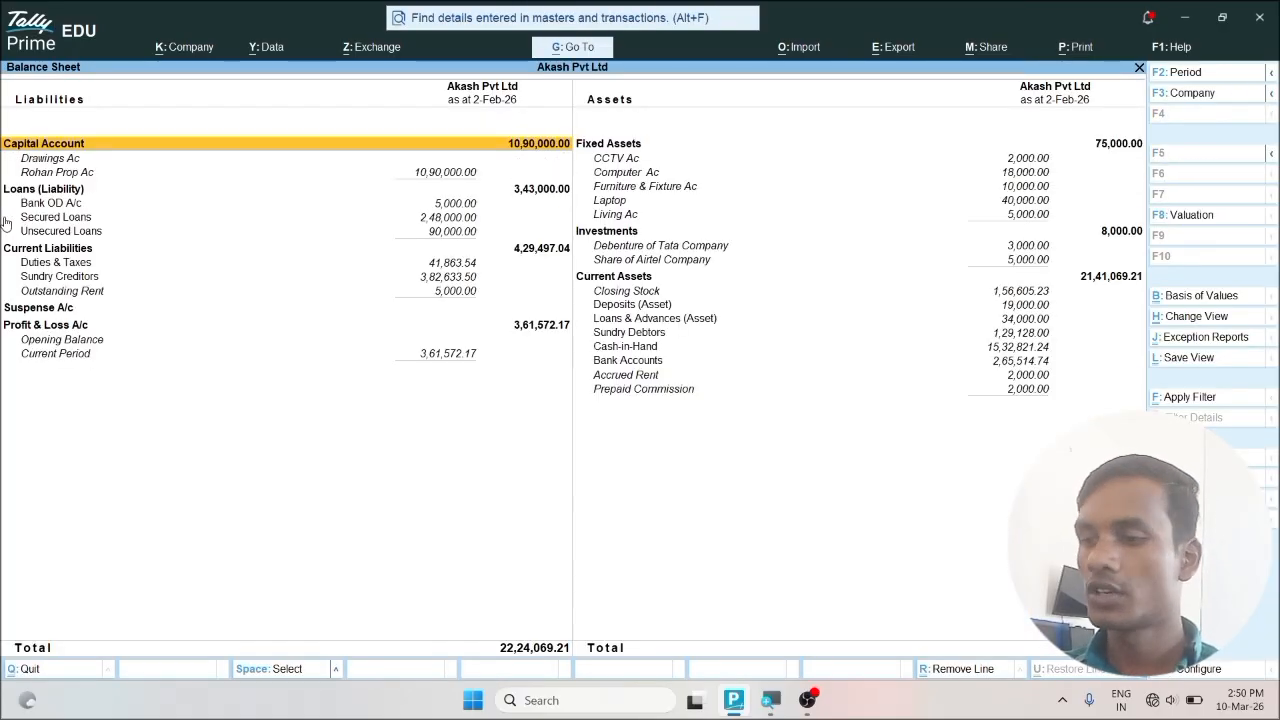
Examine the Mohit Traders balance under Local Debtors in Sundry Debtors, and return to the Gateway of Tally.
key("Right")
key("Down")
key("Down")
key("Down")
key("Down")
key("Down")
key("Down")
key("Down")
key("Down")
key("Down")
key("Down")
key("Down")
key("Down")
key("Down")
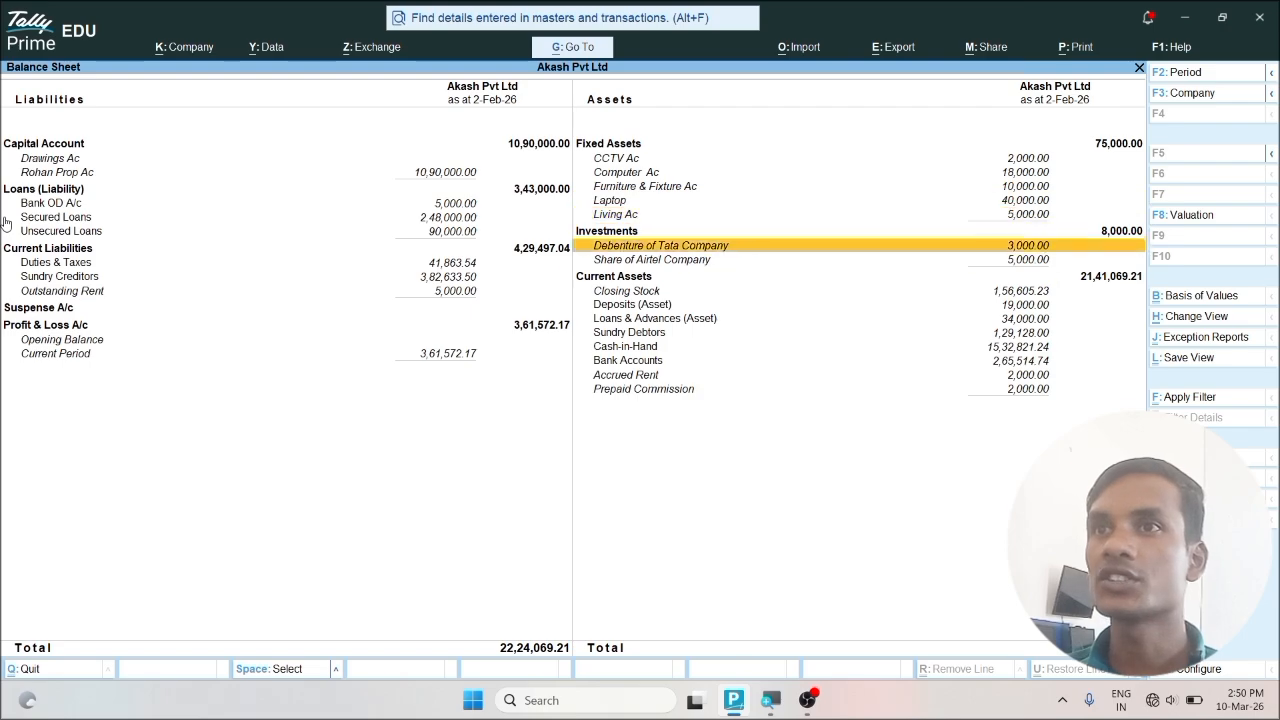
key("Return")
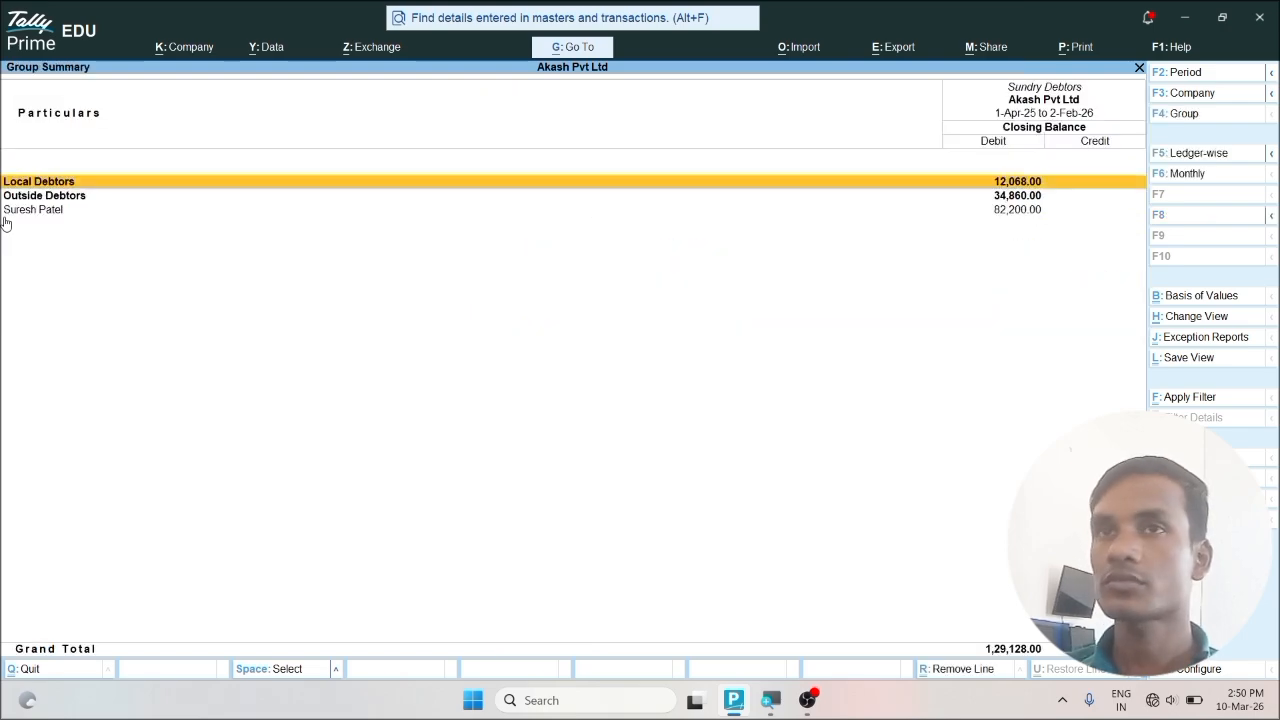
key("Return")
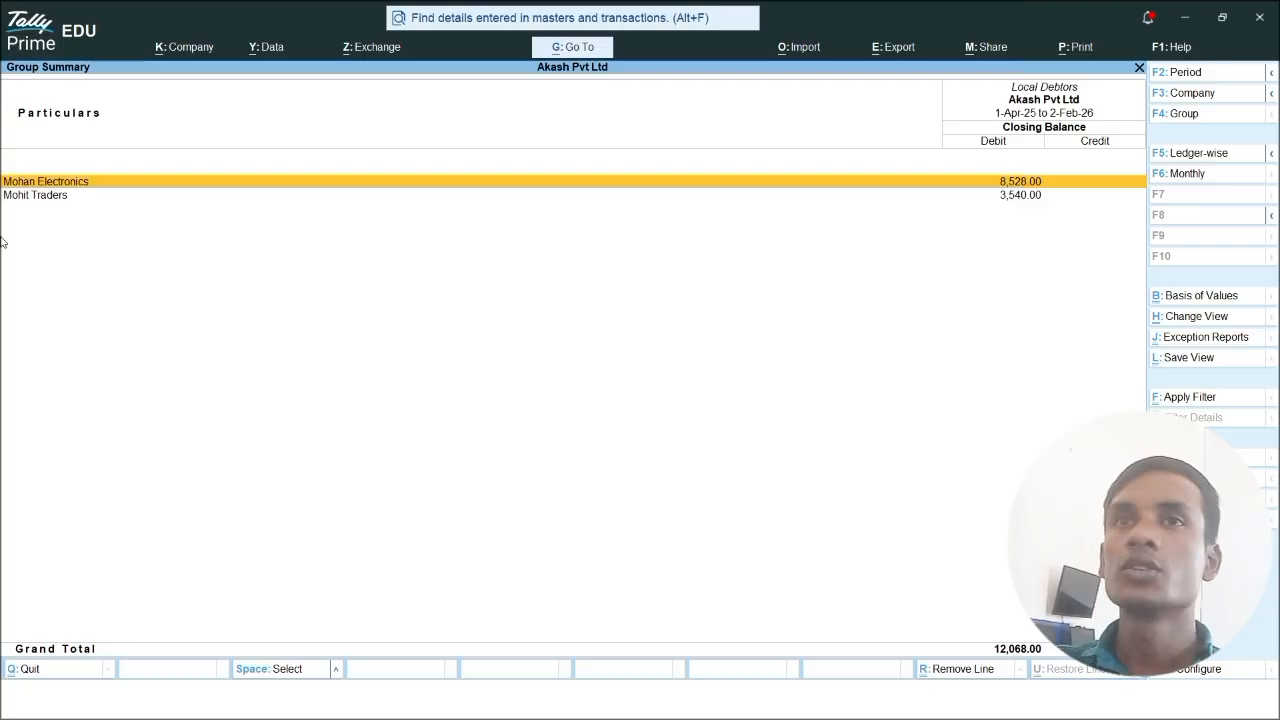
left_click(15, 199)
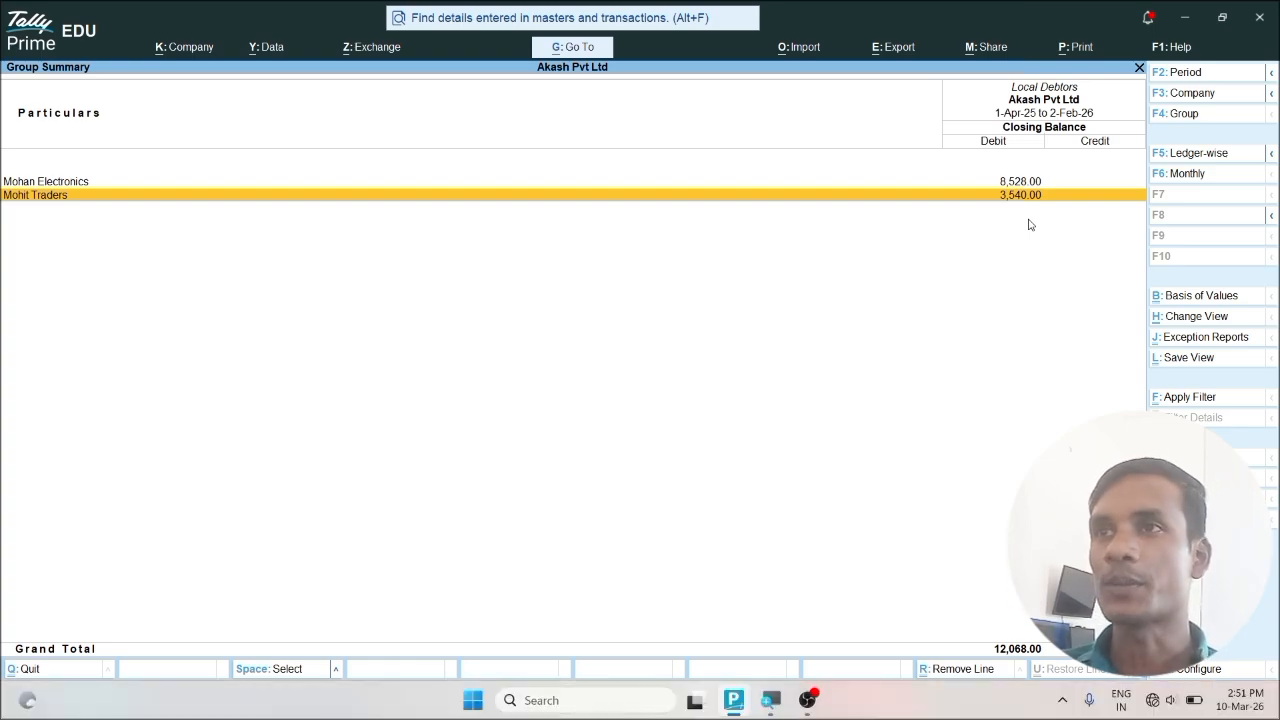
key("Escape")
key("Escape")
key("Escape")
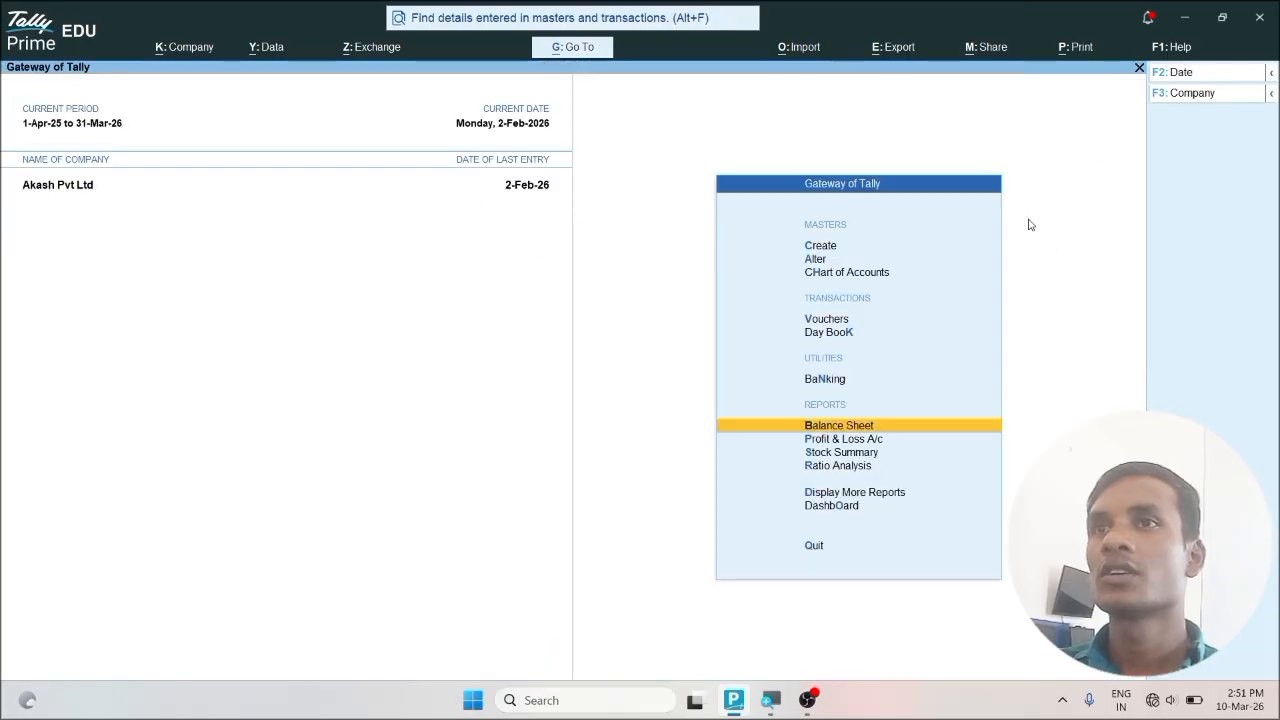
Start another journal voucher and debit Bad Debts with 3,540.
key("Up")
key("Up")
key("Up")
key("Return")
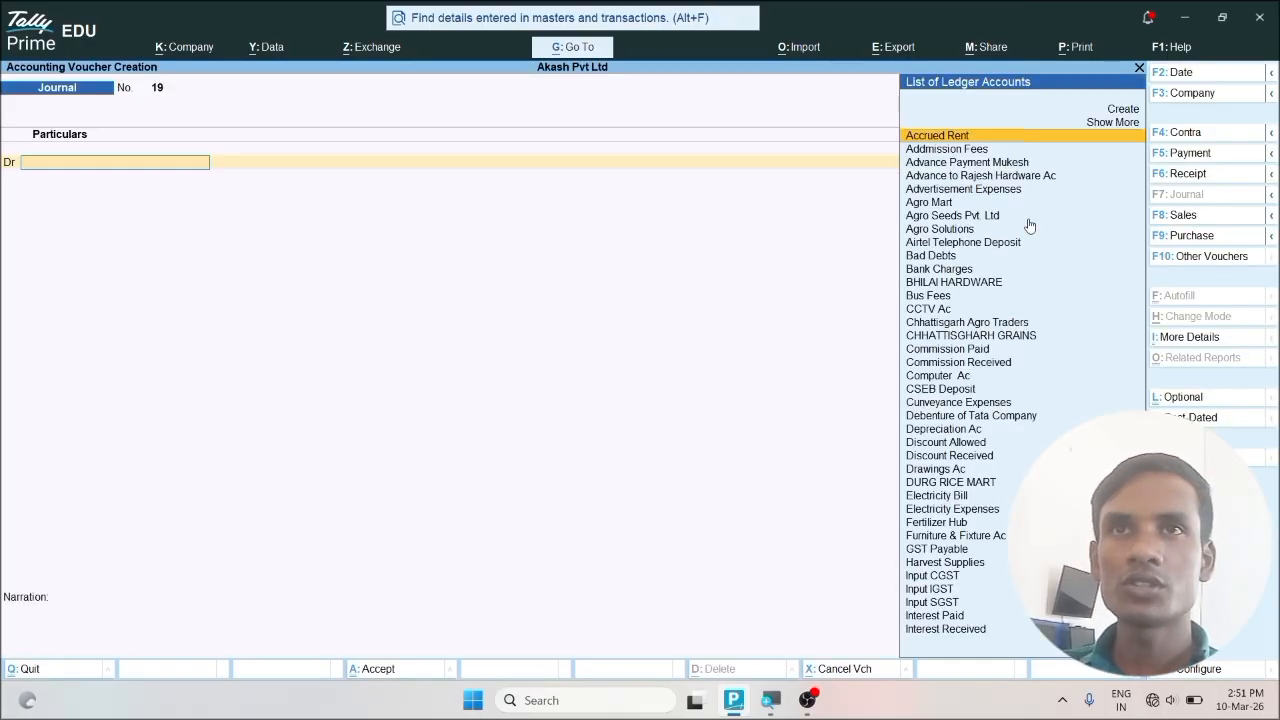
type("Bad")
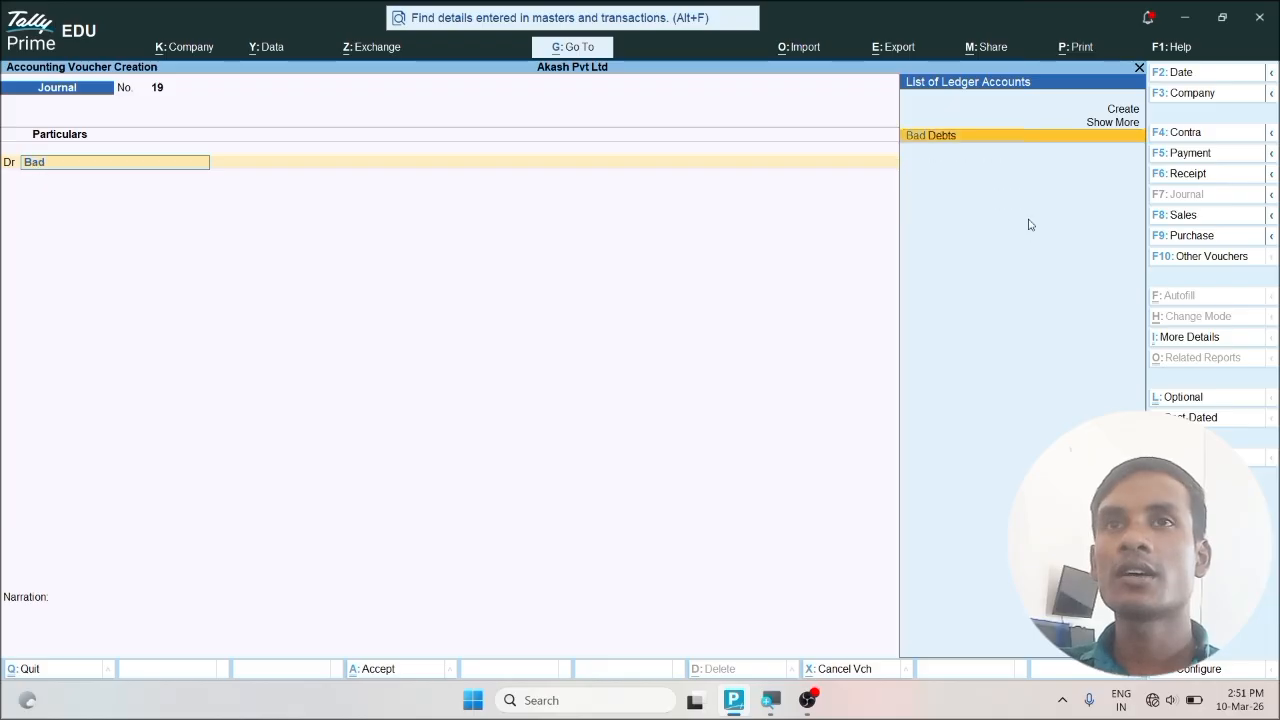
key("Return")
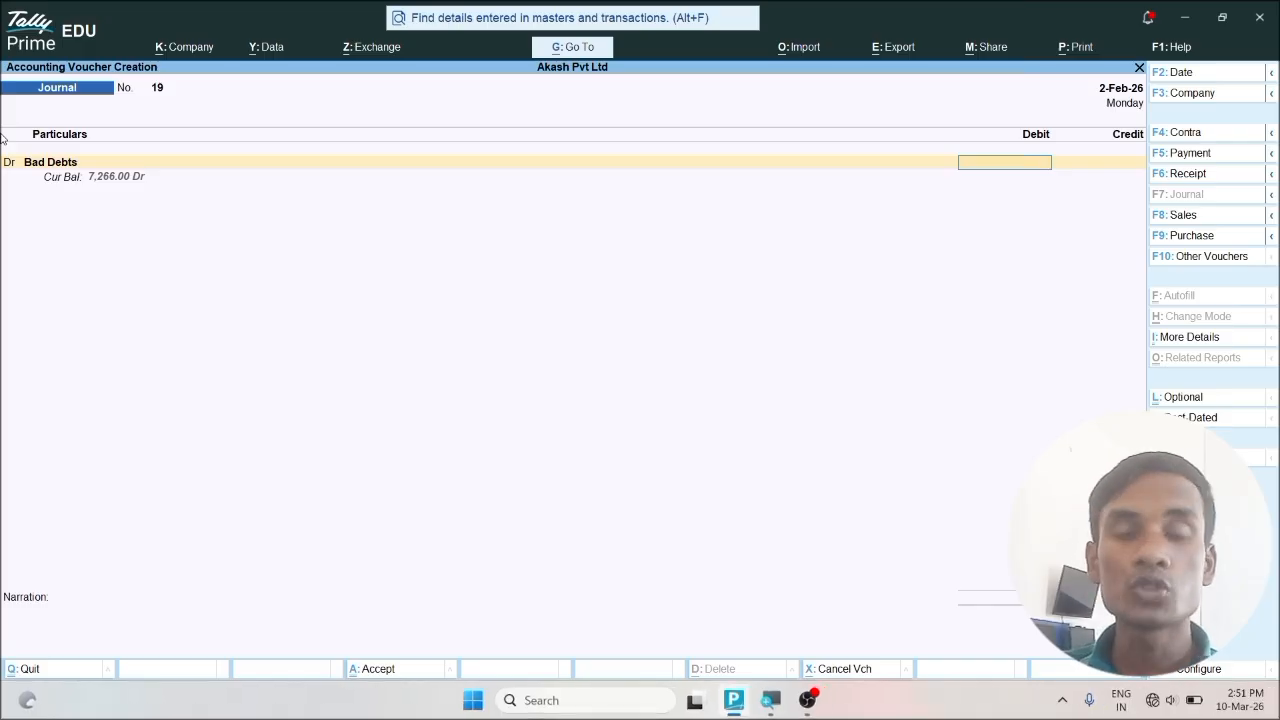
type("540")
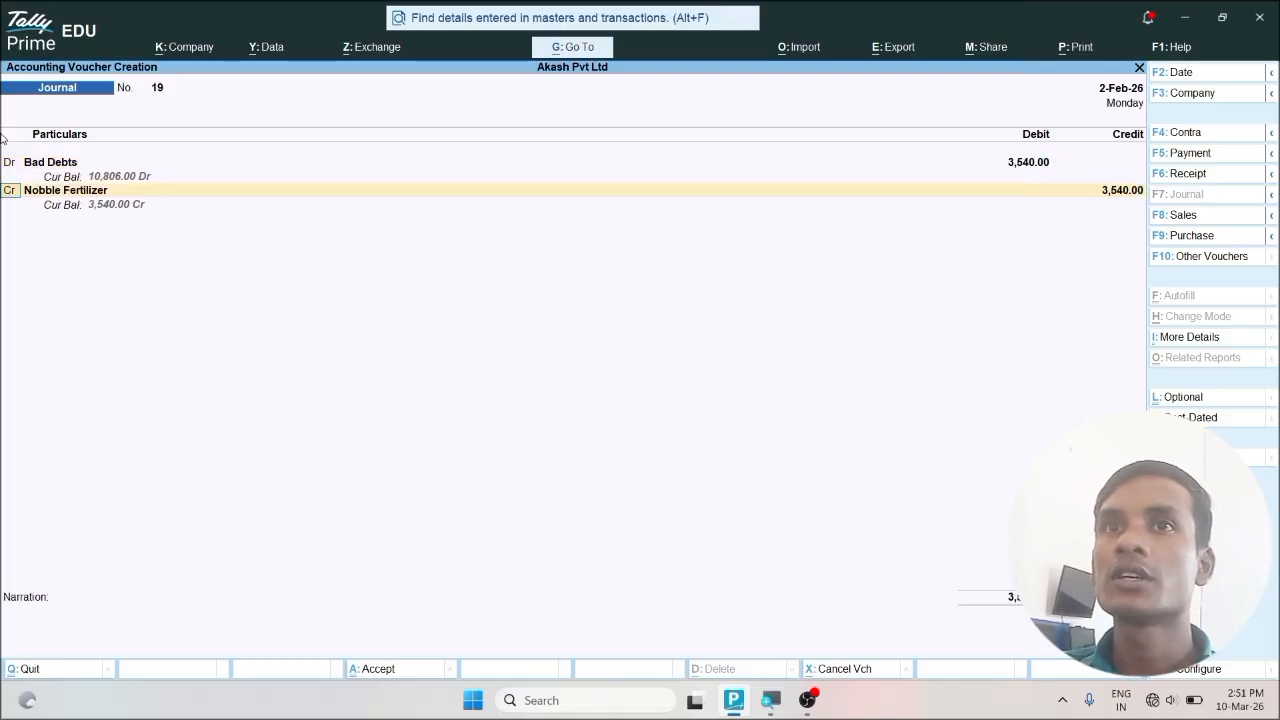
Replace Nobble Fertilizer with Mohit Traders as the ledger credited with 3,540.
key("Return")
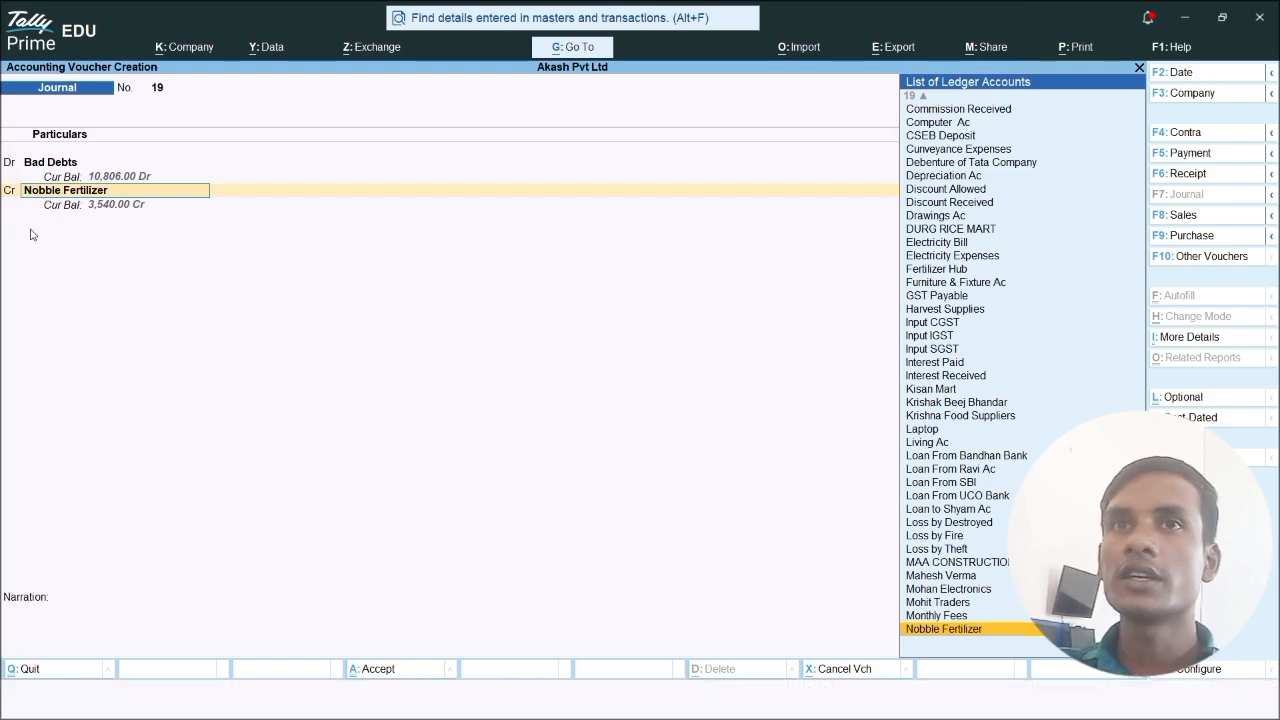
type("Mohit")
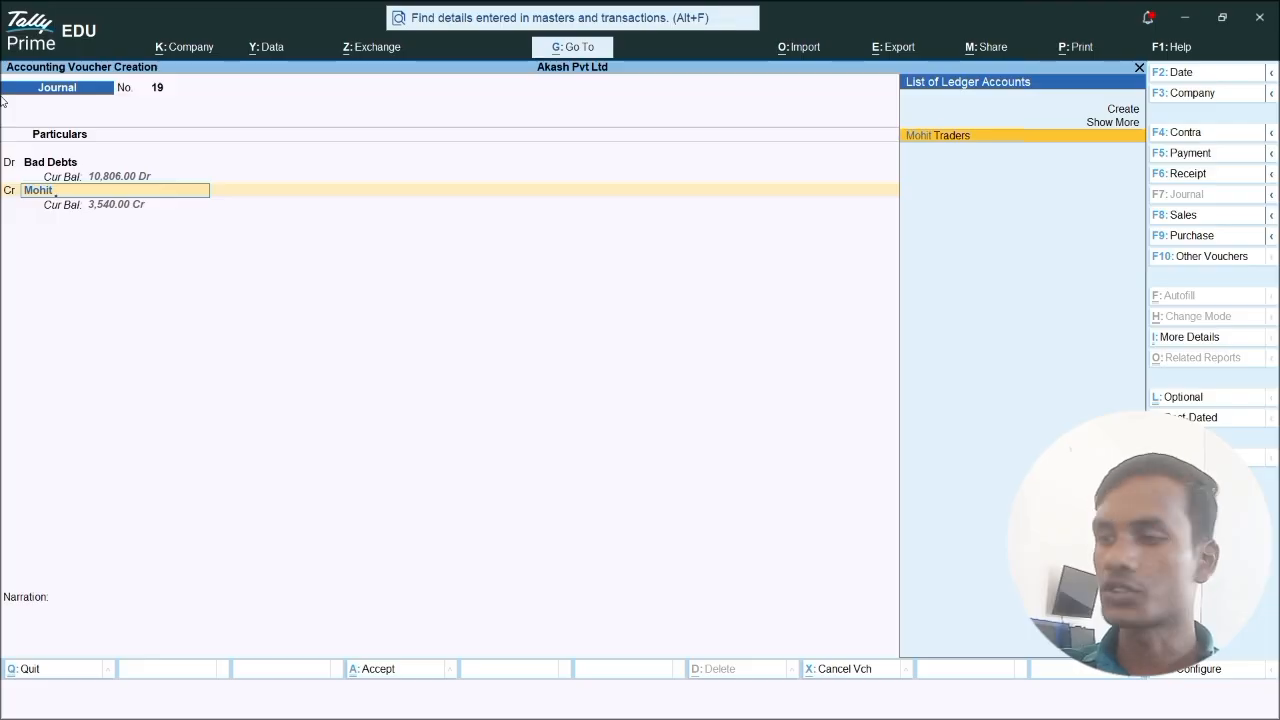
key("Return")
key("Return")
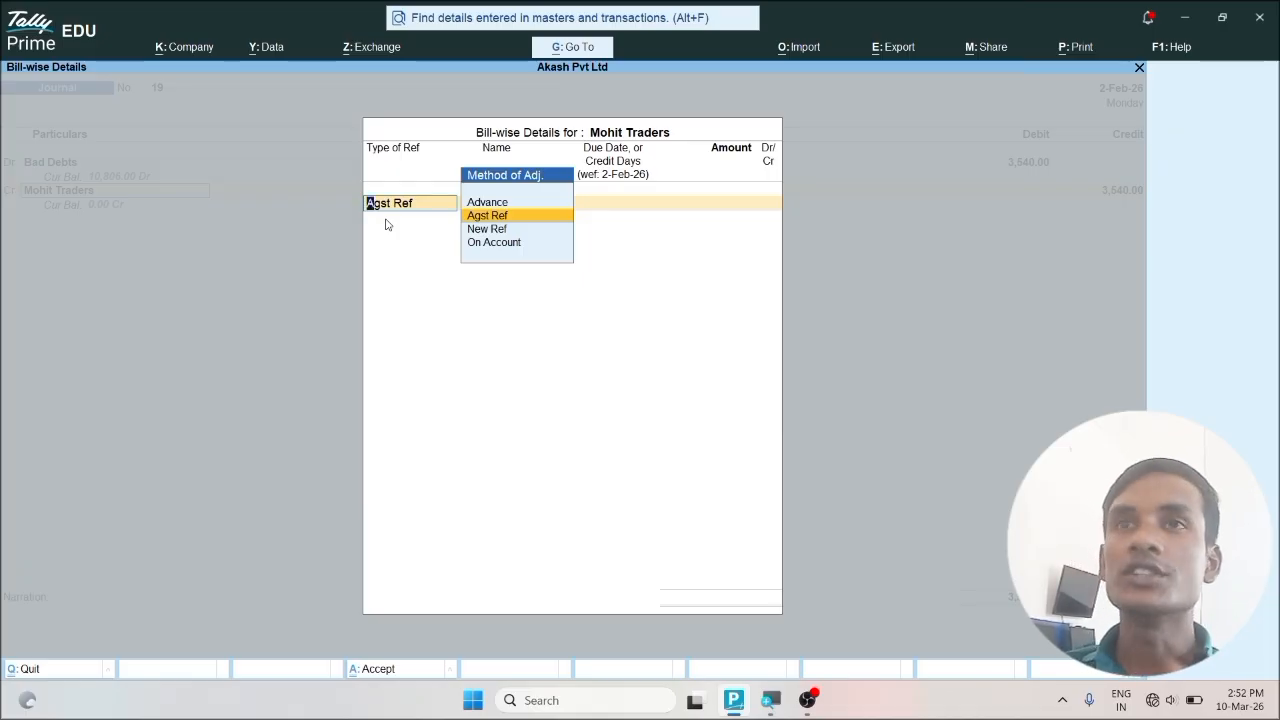
Allocate the Mohit Traders credit as Agst Ref to pending bill 12 and save the journal voucher.
key("Return")
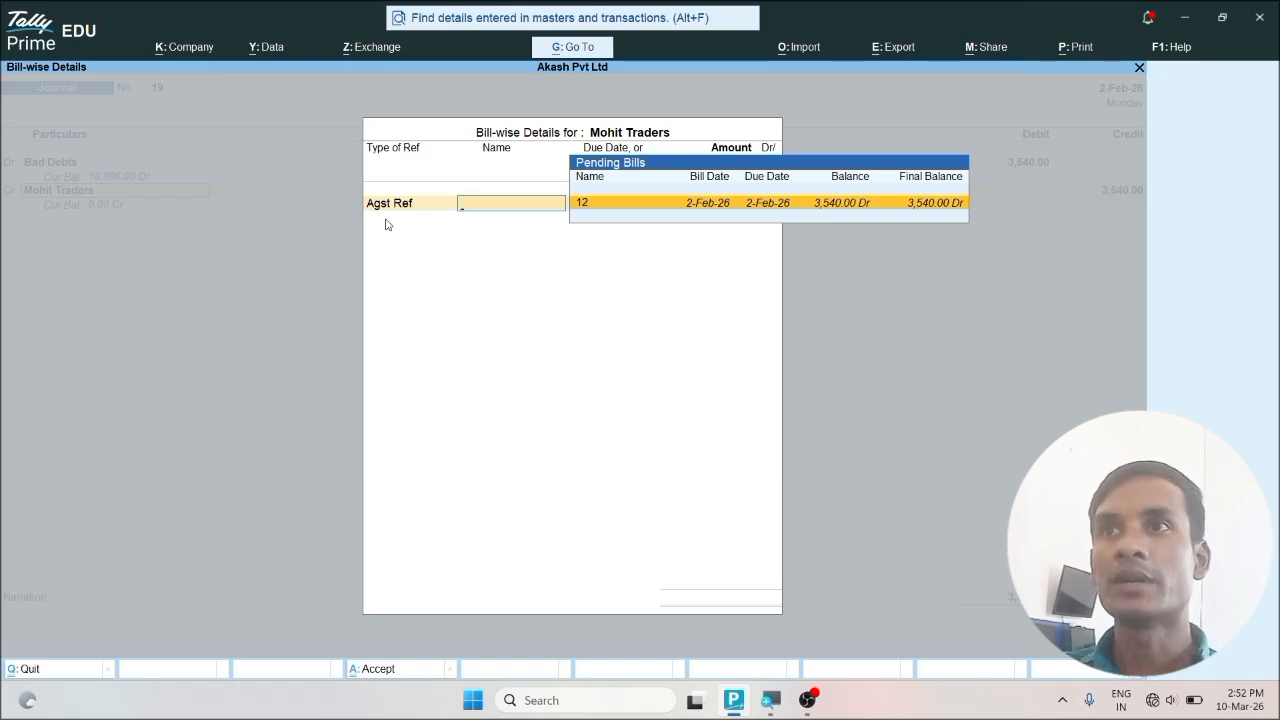
key("Return")
key("Return")
key("Return")
key("Return")
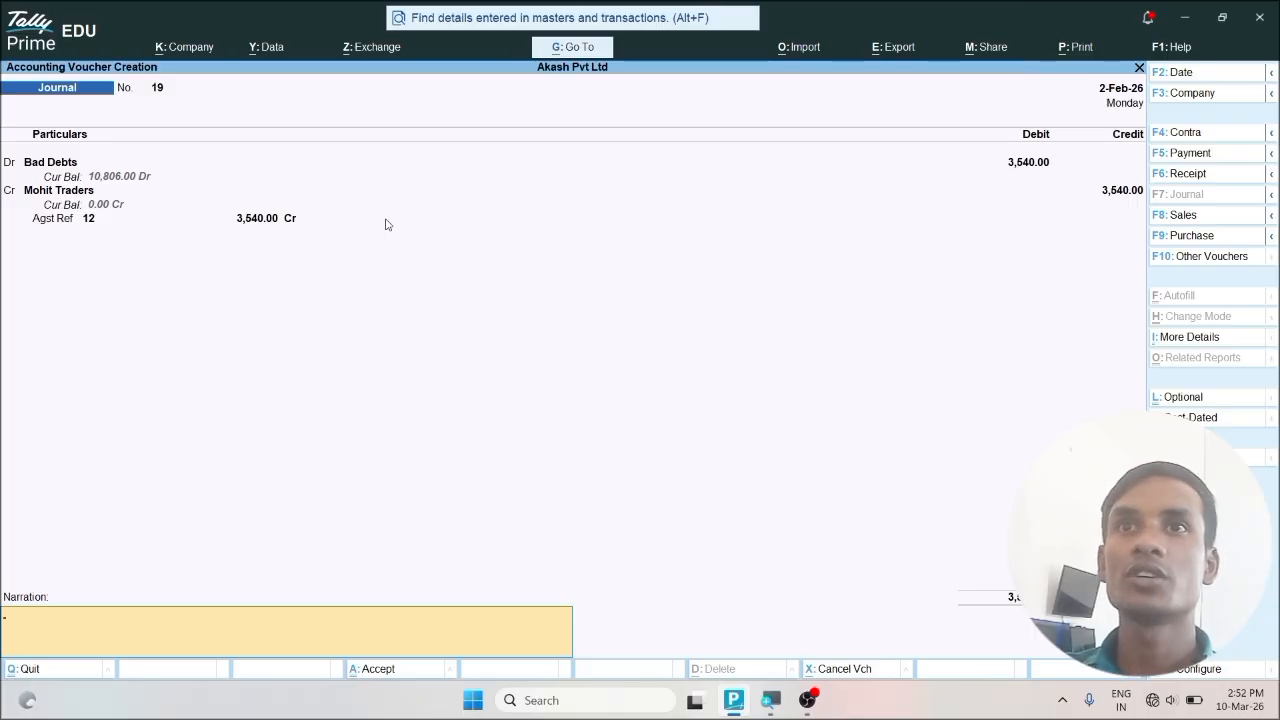
key("Return")
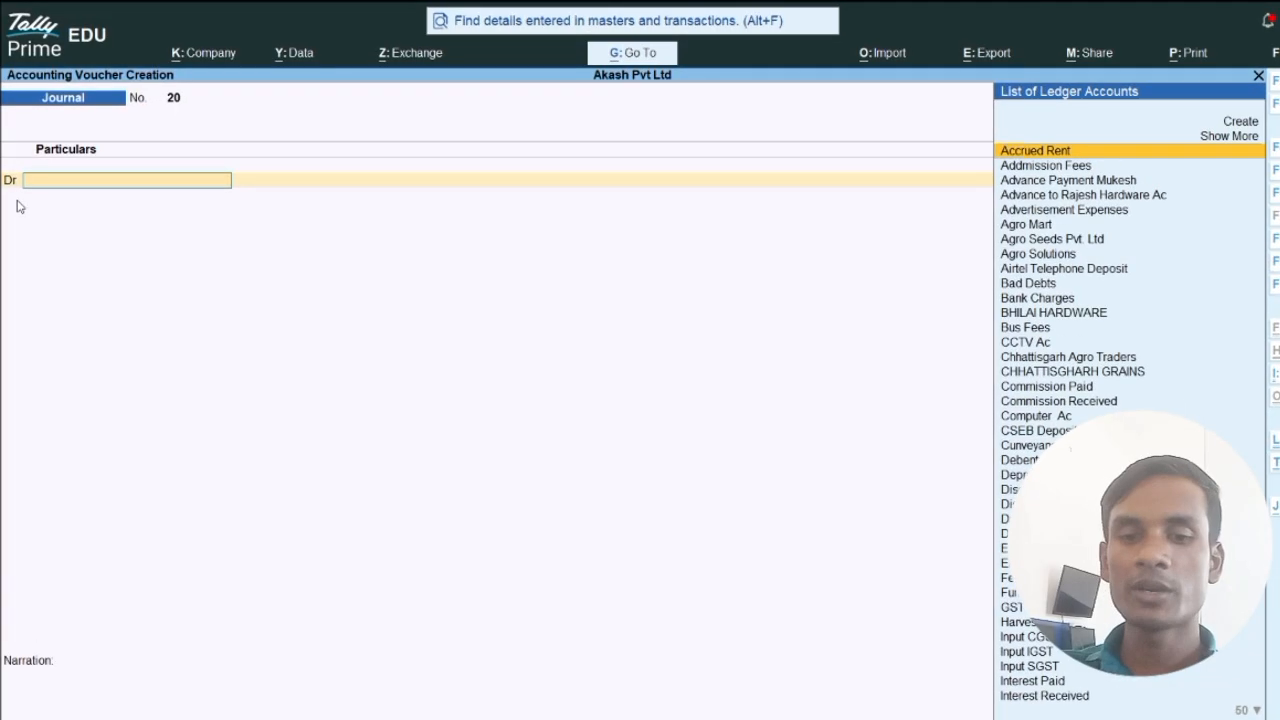
Create an Income Tax Expenses ledger under Indirect Expenses for the debit line of the new journal voucher.
key("alt+c")
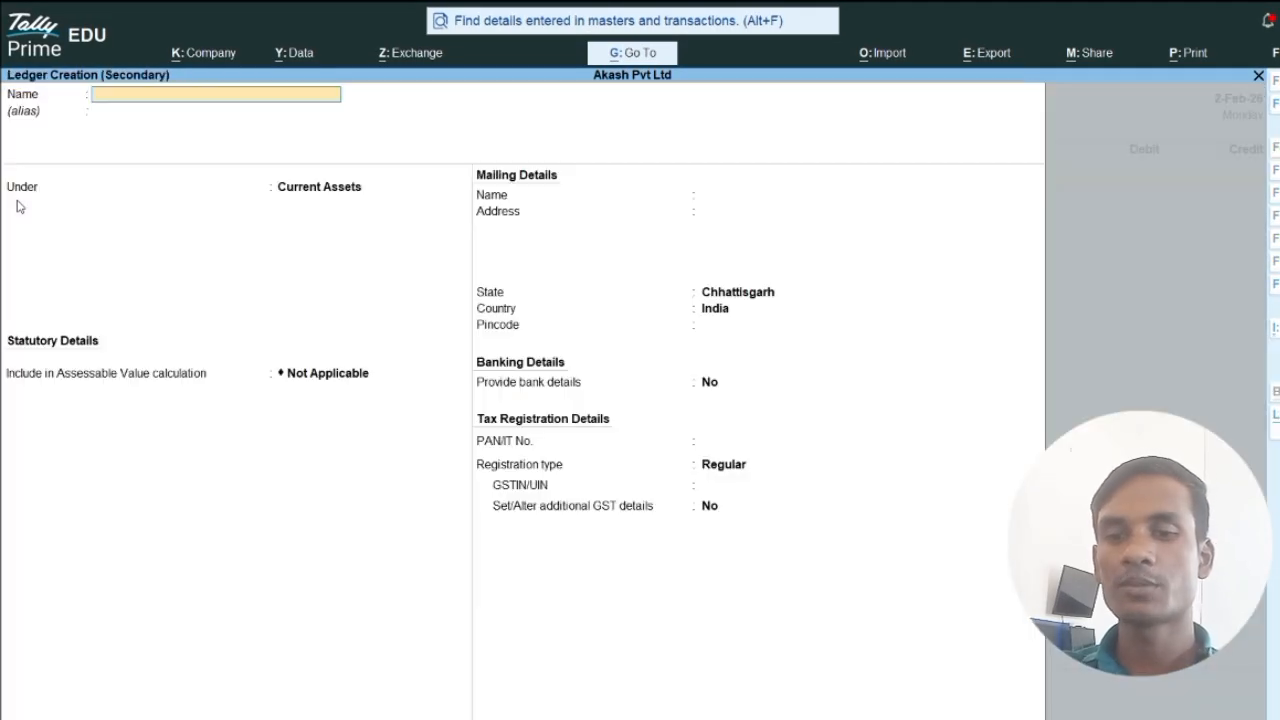
type("Income Tax")
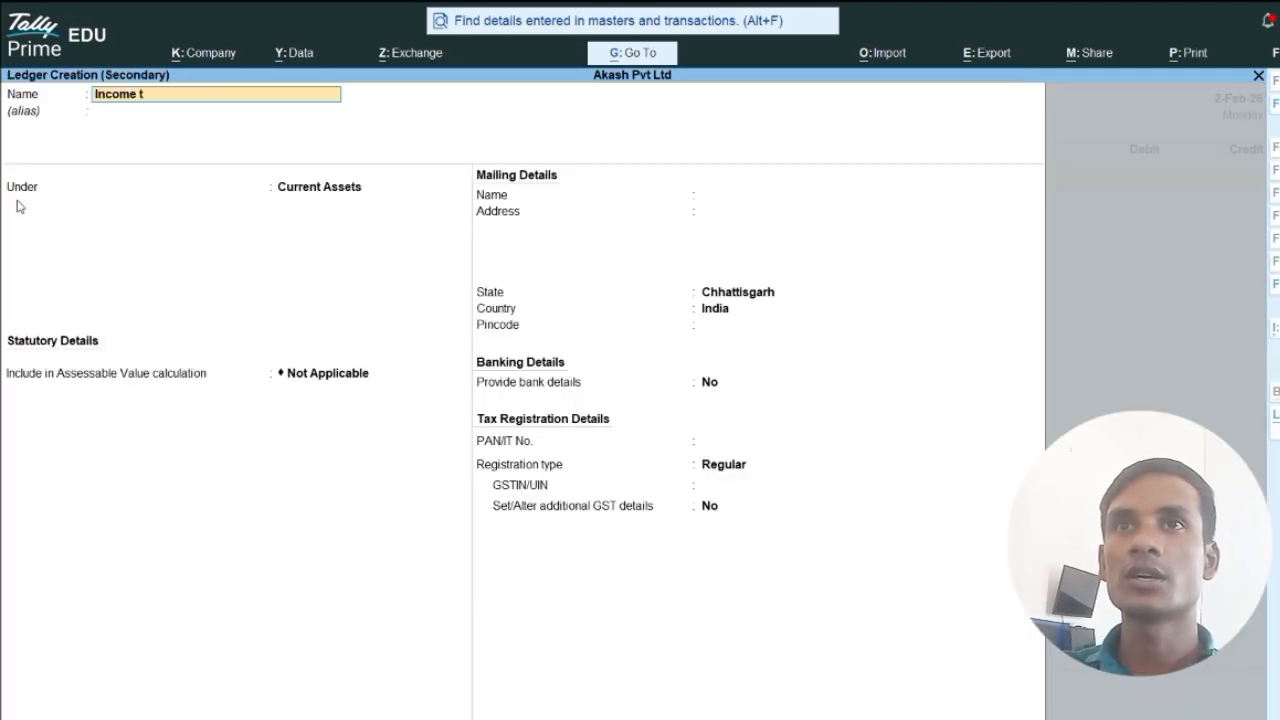
type(" Exp")
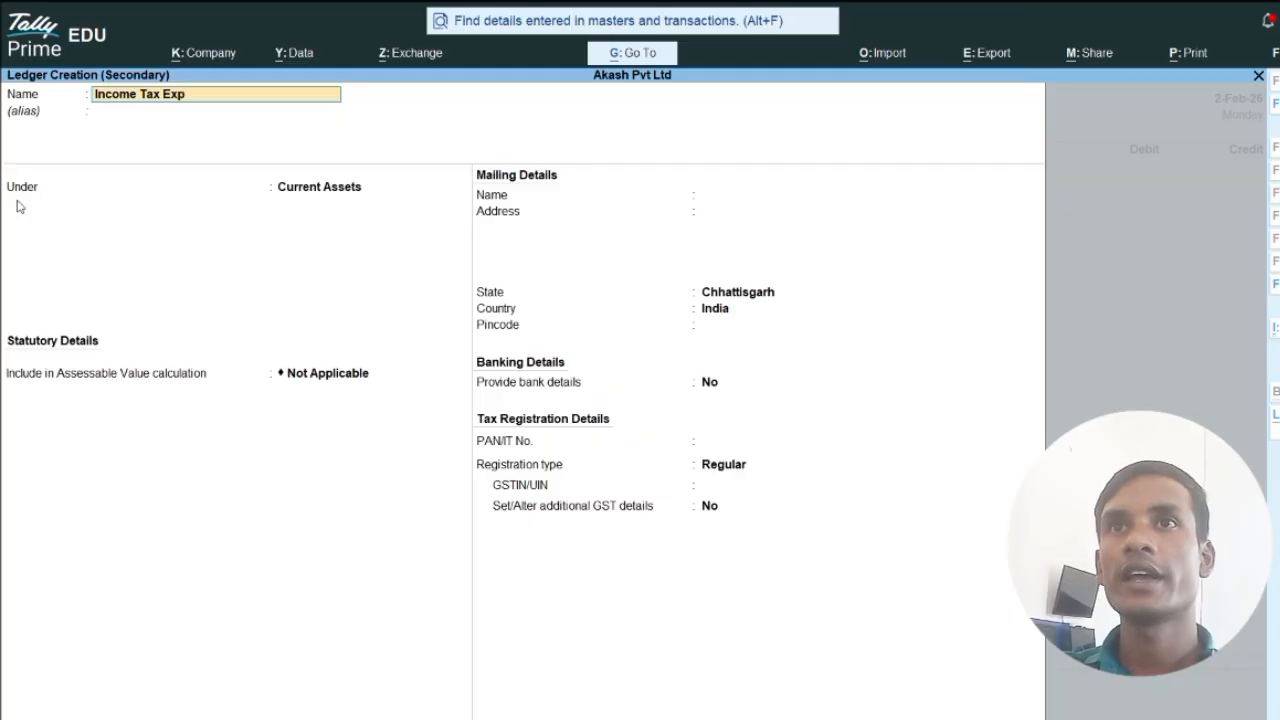
type("enses")
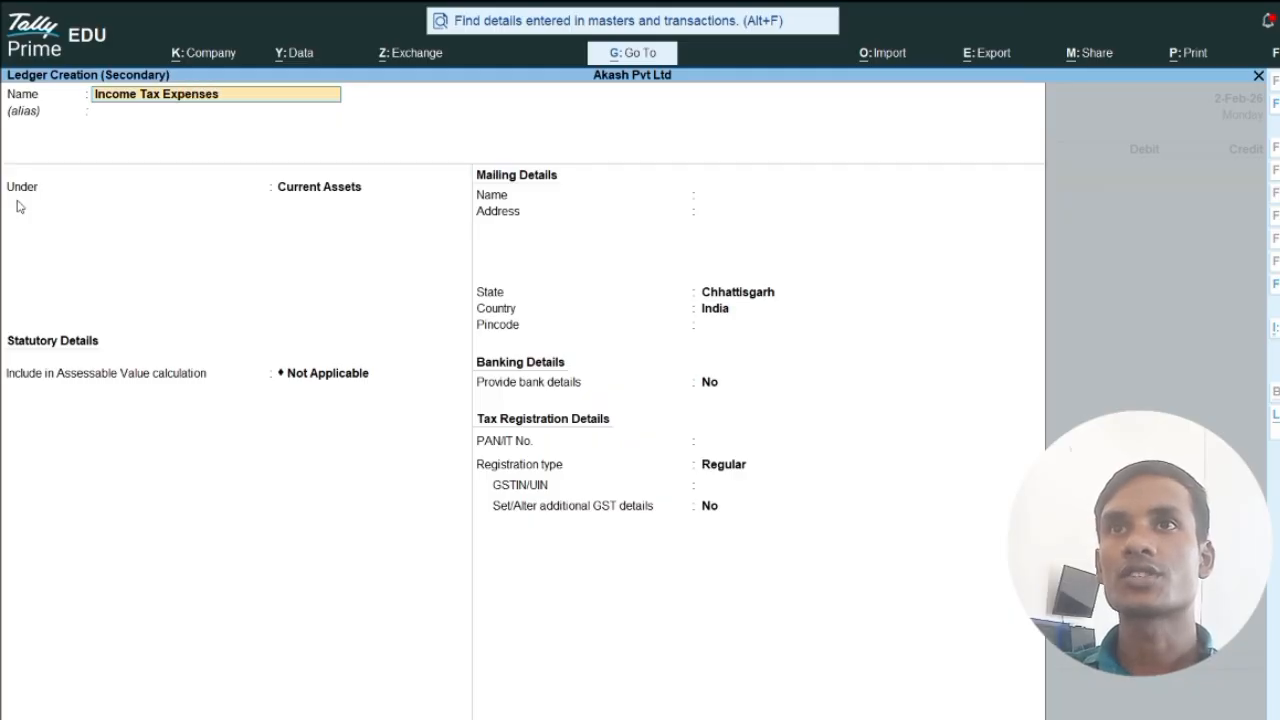
key("Return")
key("Return")
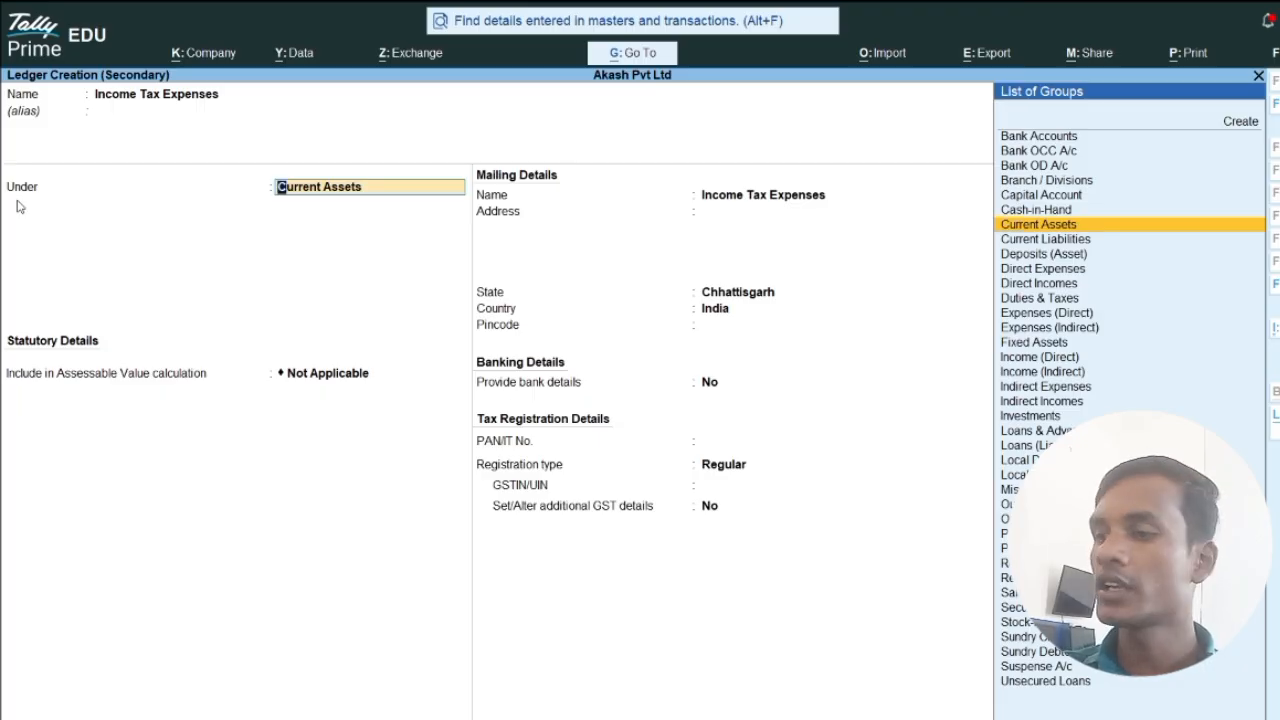
type("Indir")
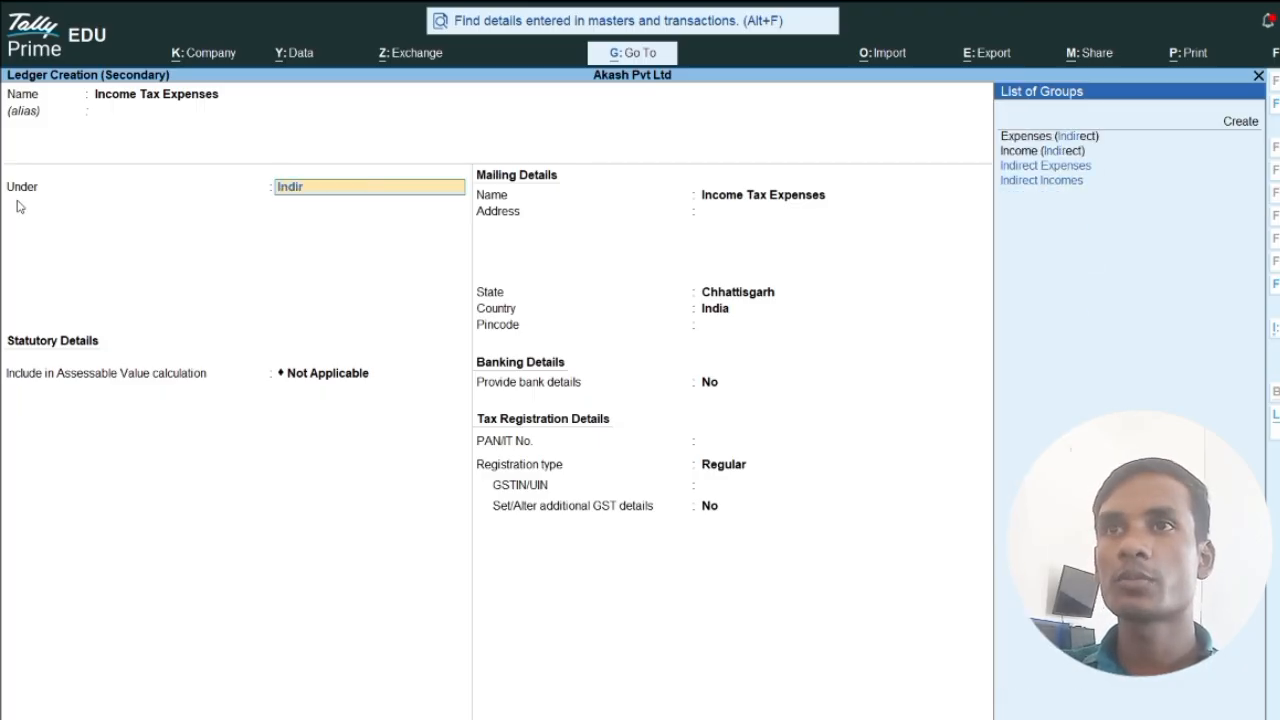
type("ect Ex")
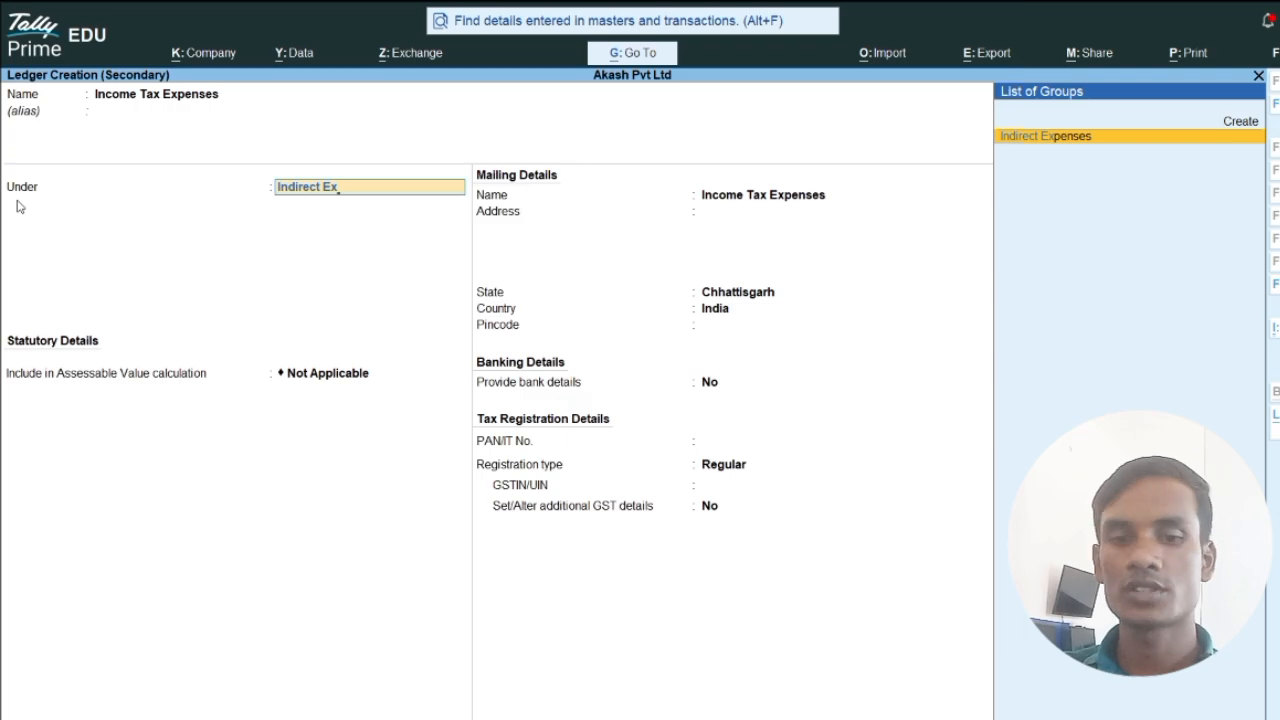
key("Return")
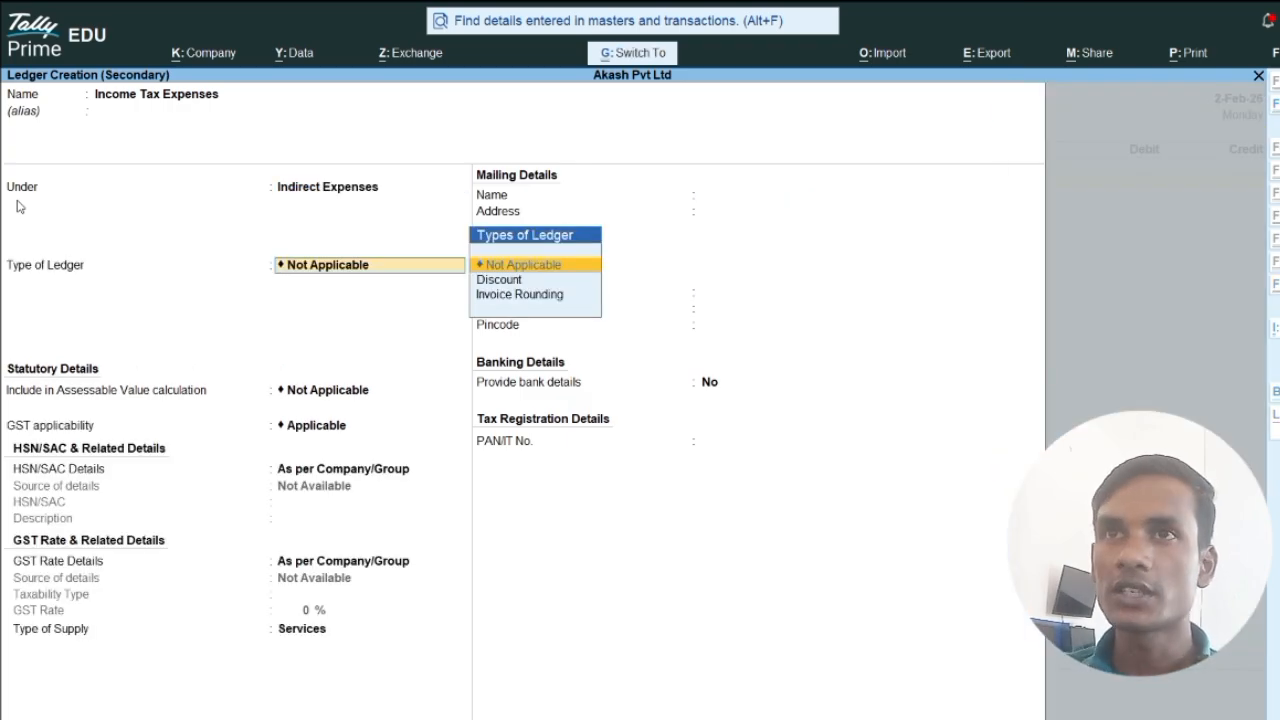
key("ctrl+a")
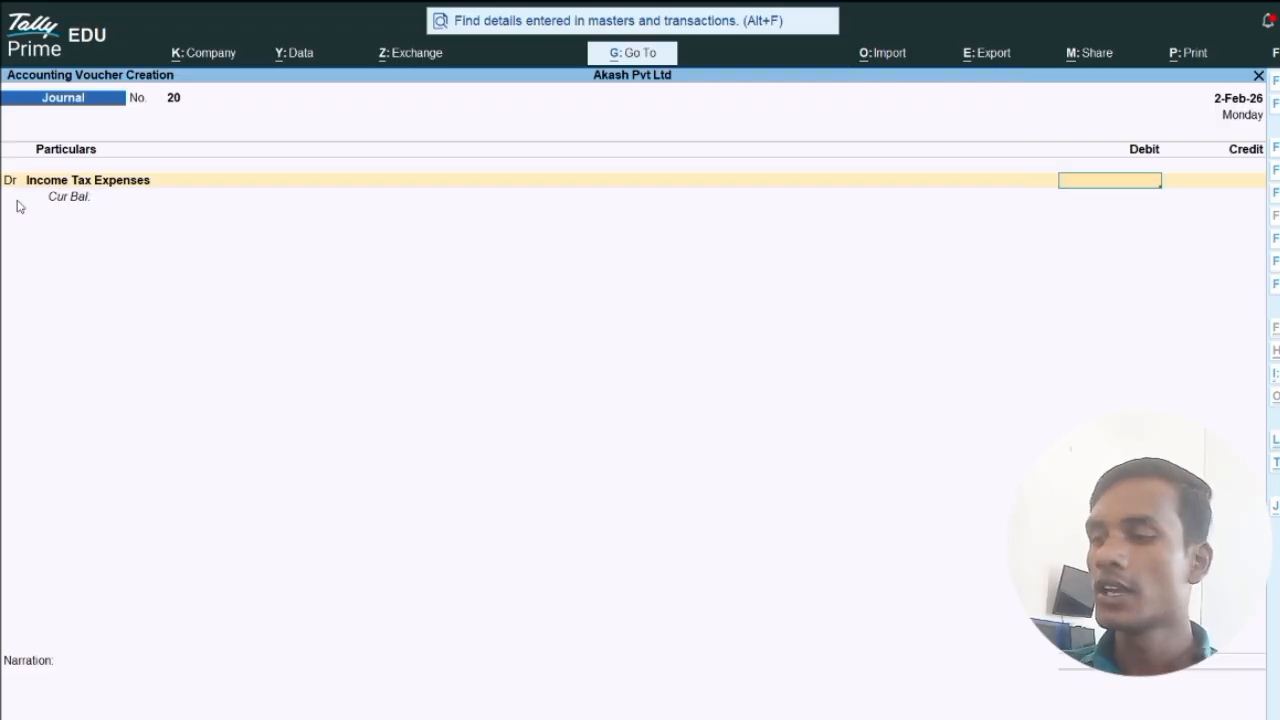
Debit Income Tax Expenses with 50,000.
type("5000")
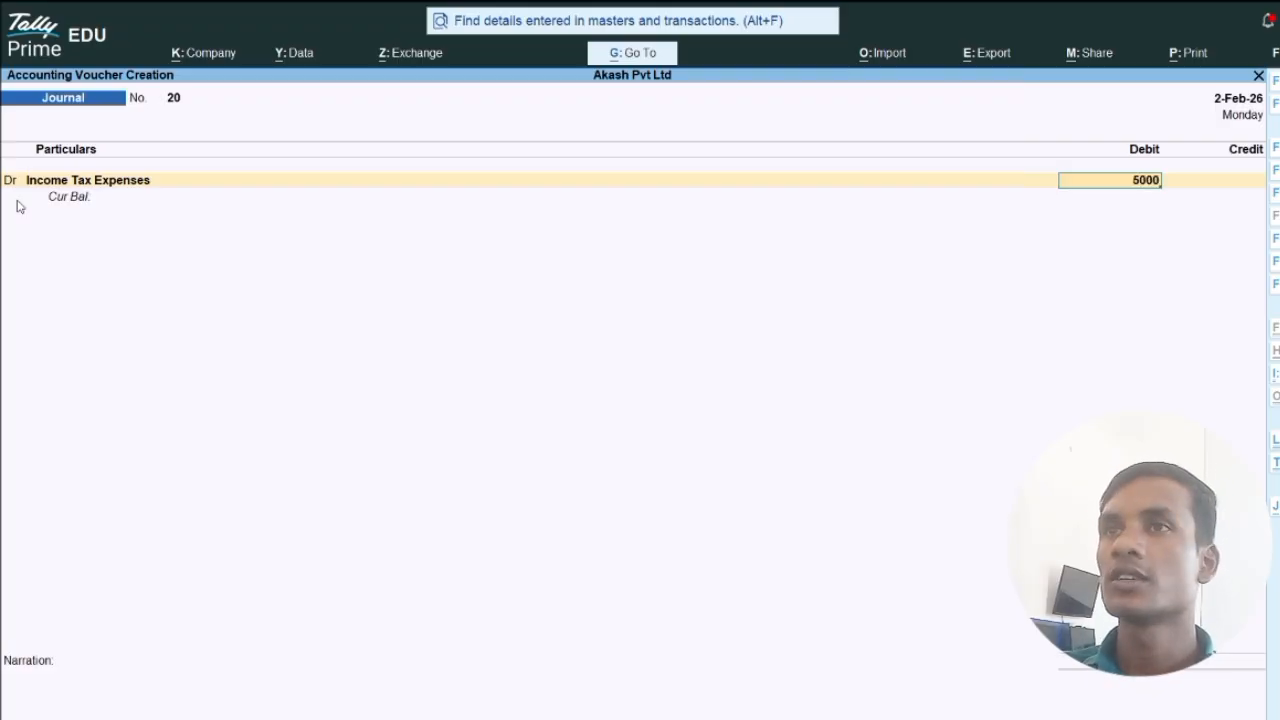
type("0")
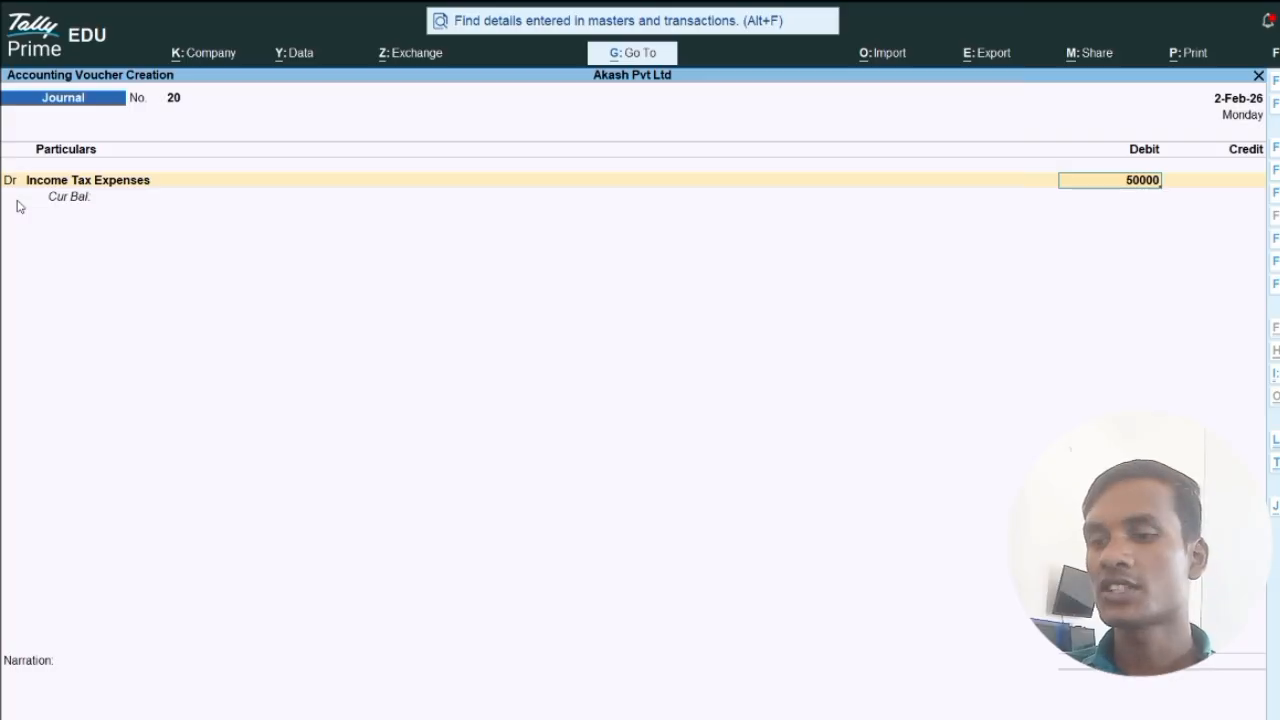
key("Return")
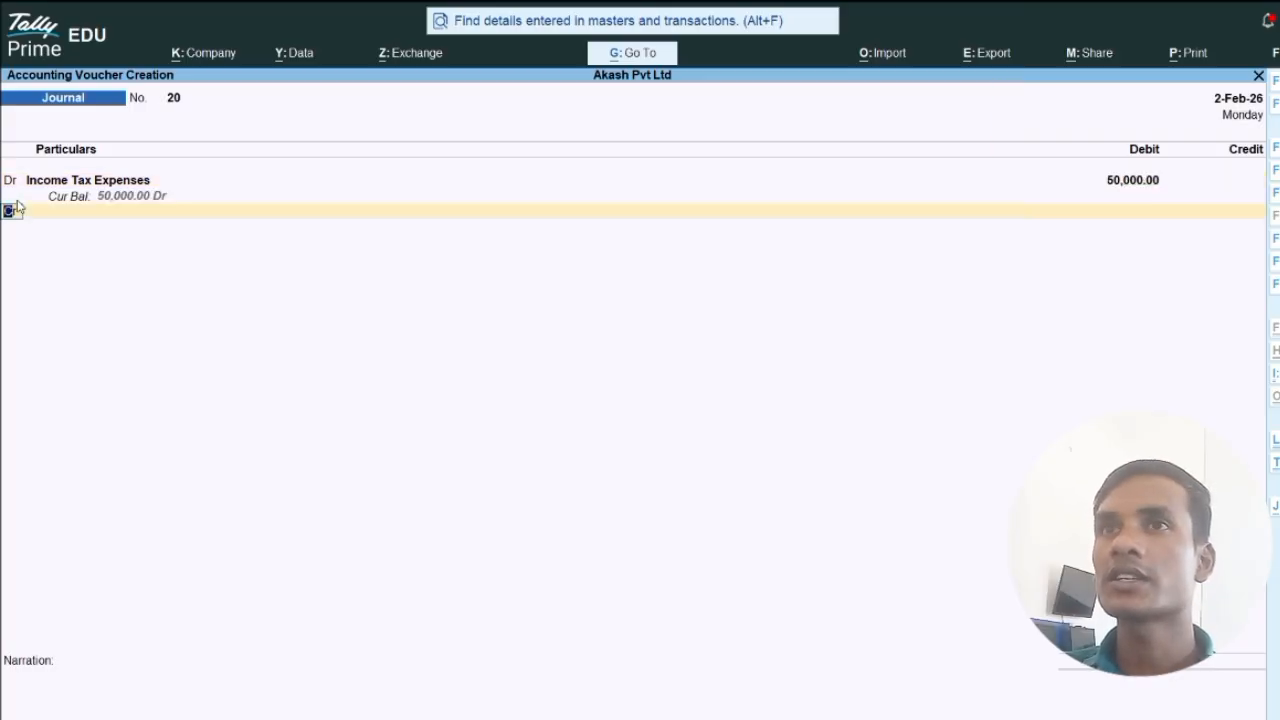
Create an Income Tax Payable ledger under Current Liabilities for the credit line of the journal voucher.
key("Return")
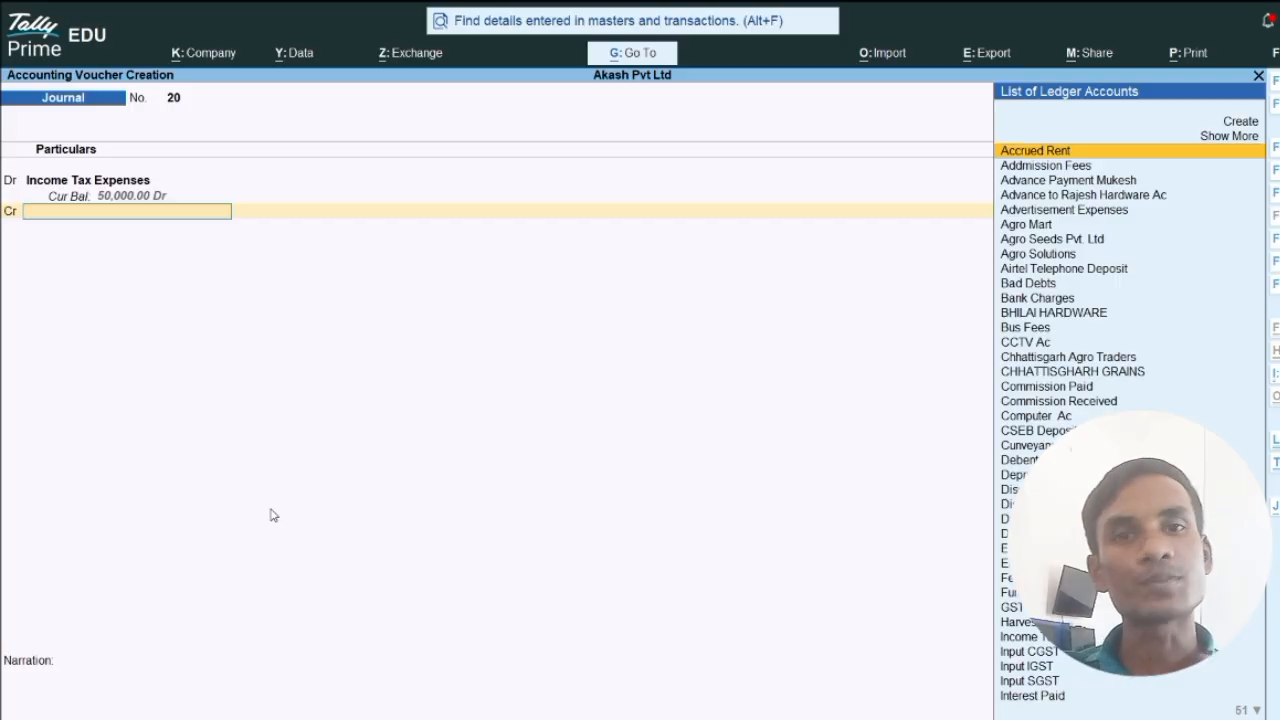
key("alt+c")
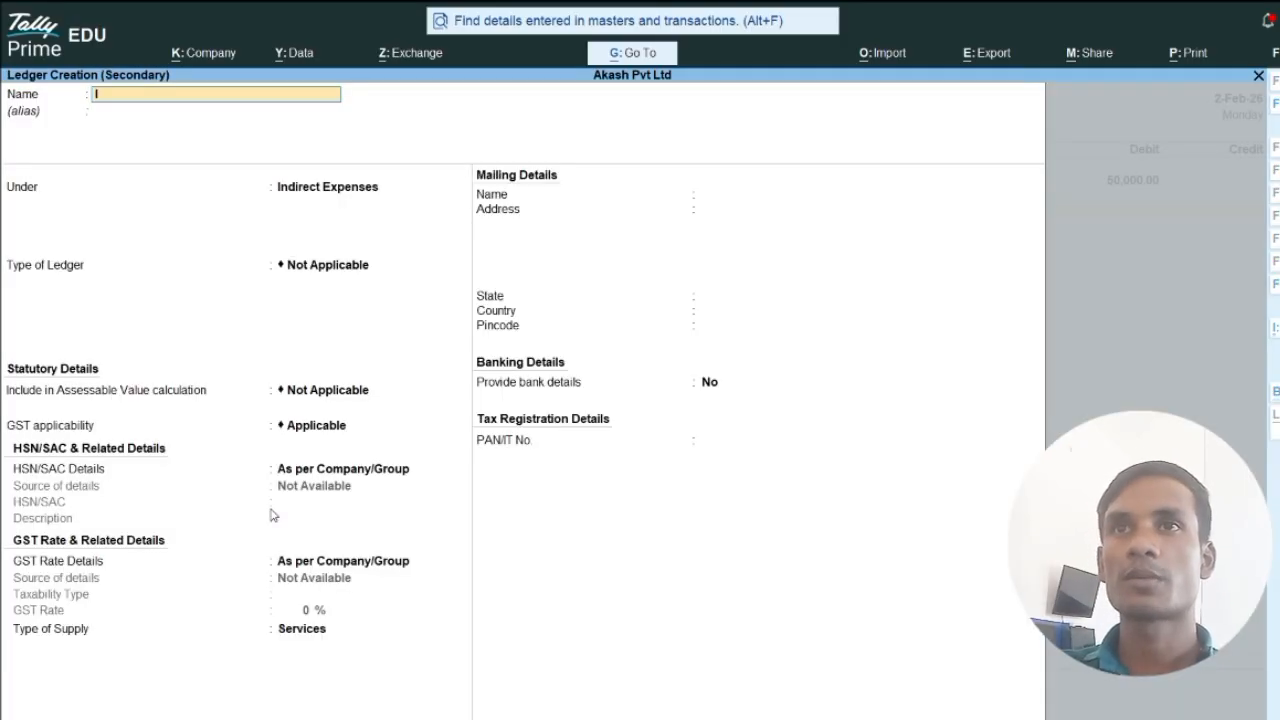
type("Income Tax")
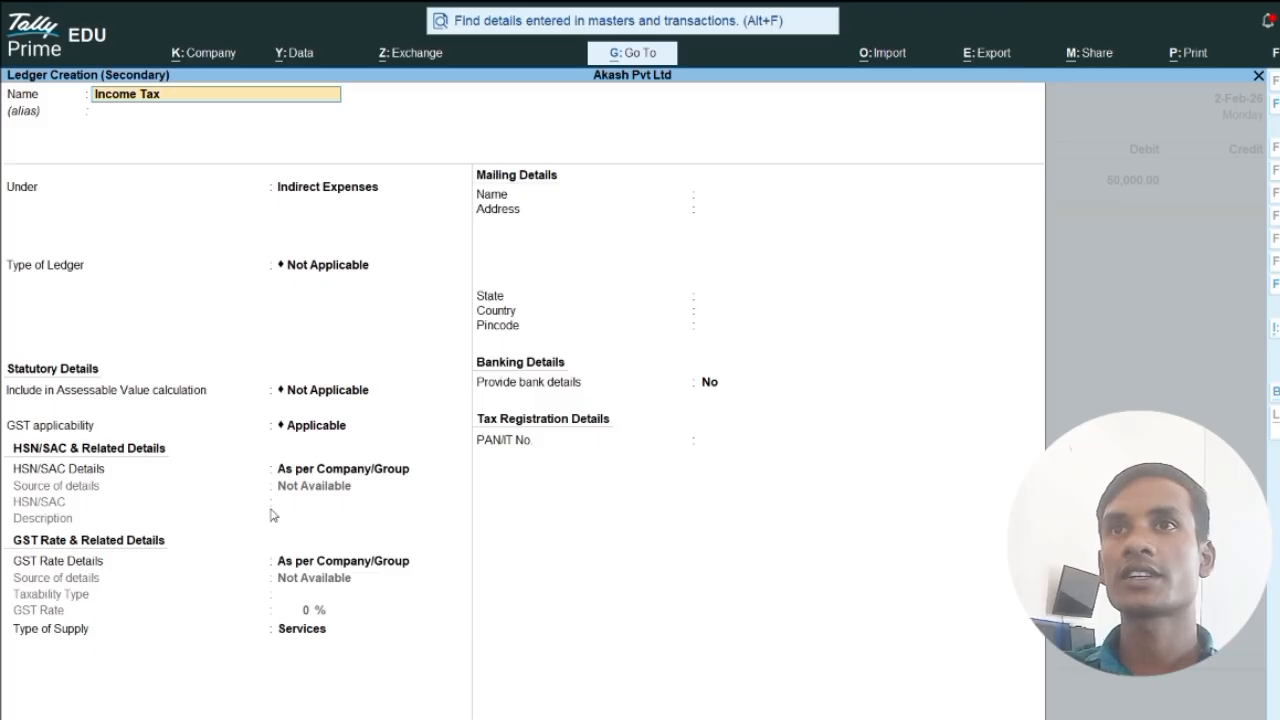
type(" Payable")
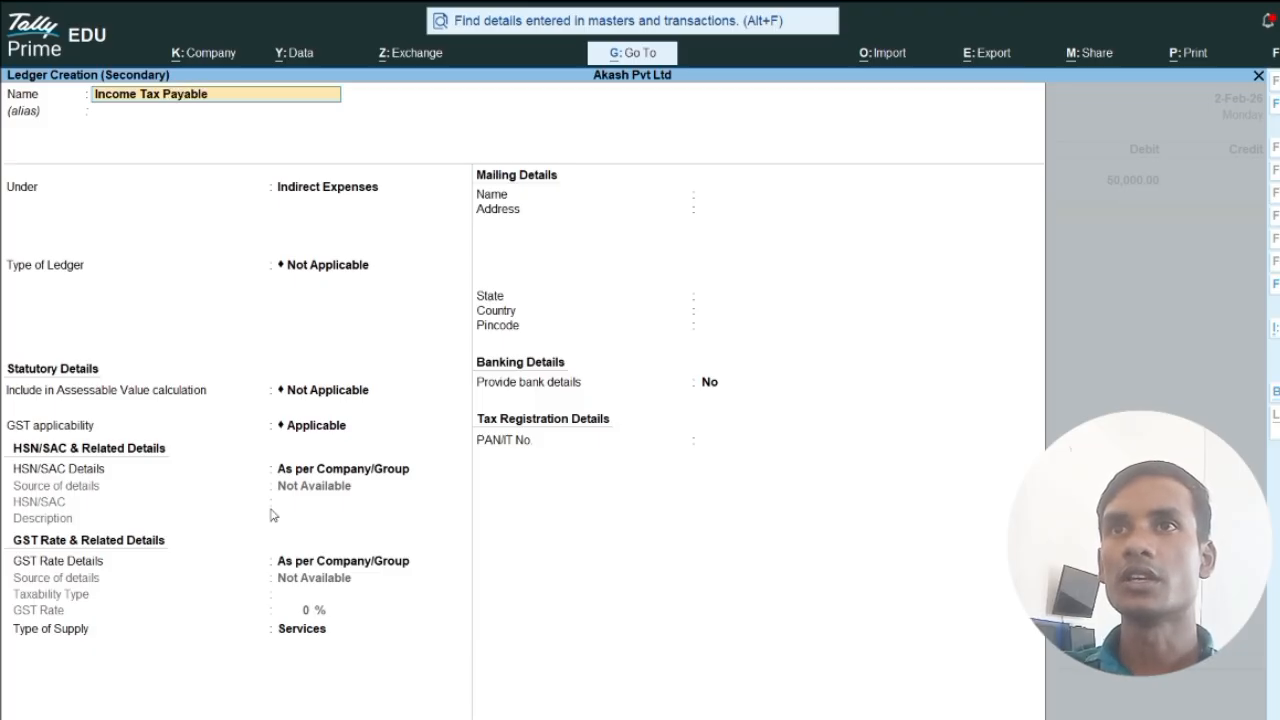
key("Return")
key("Return")
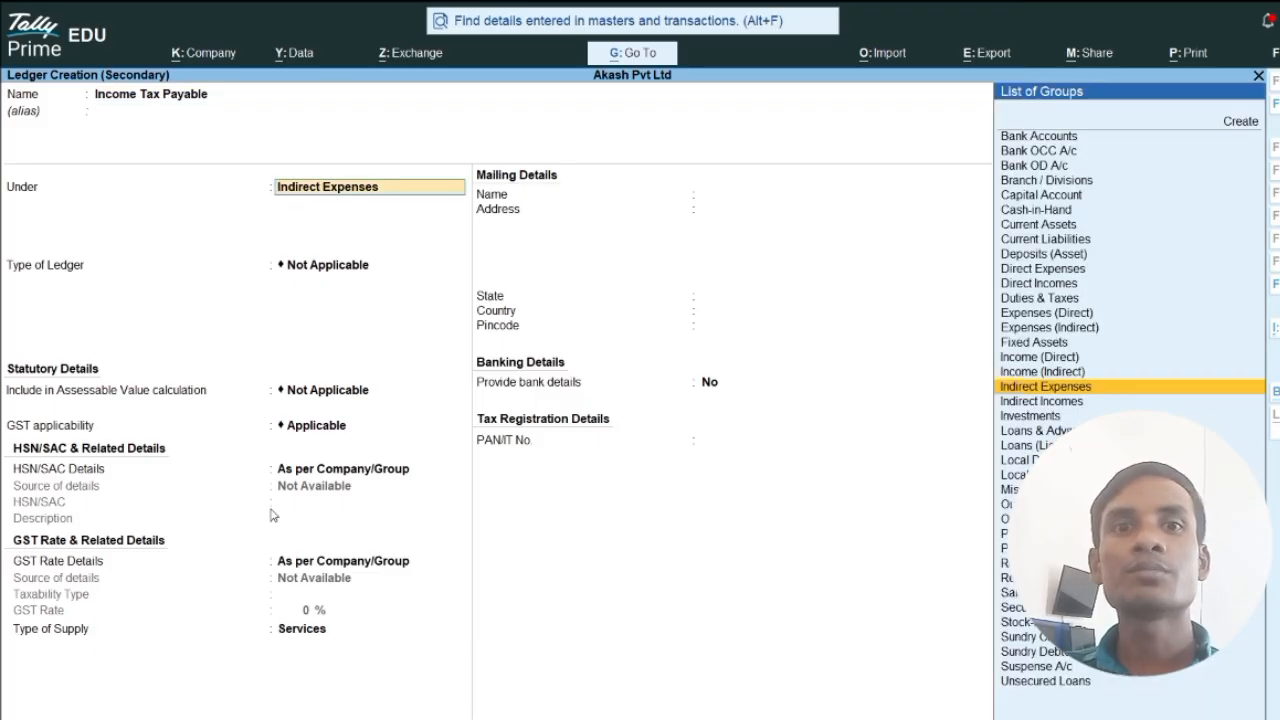
type("C")
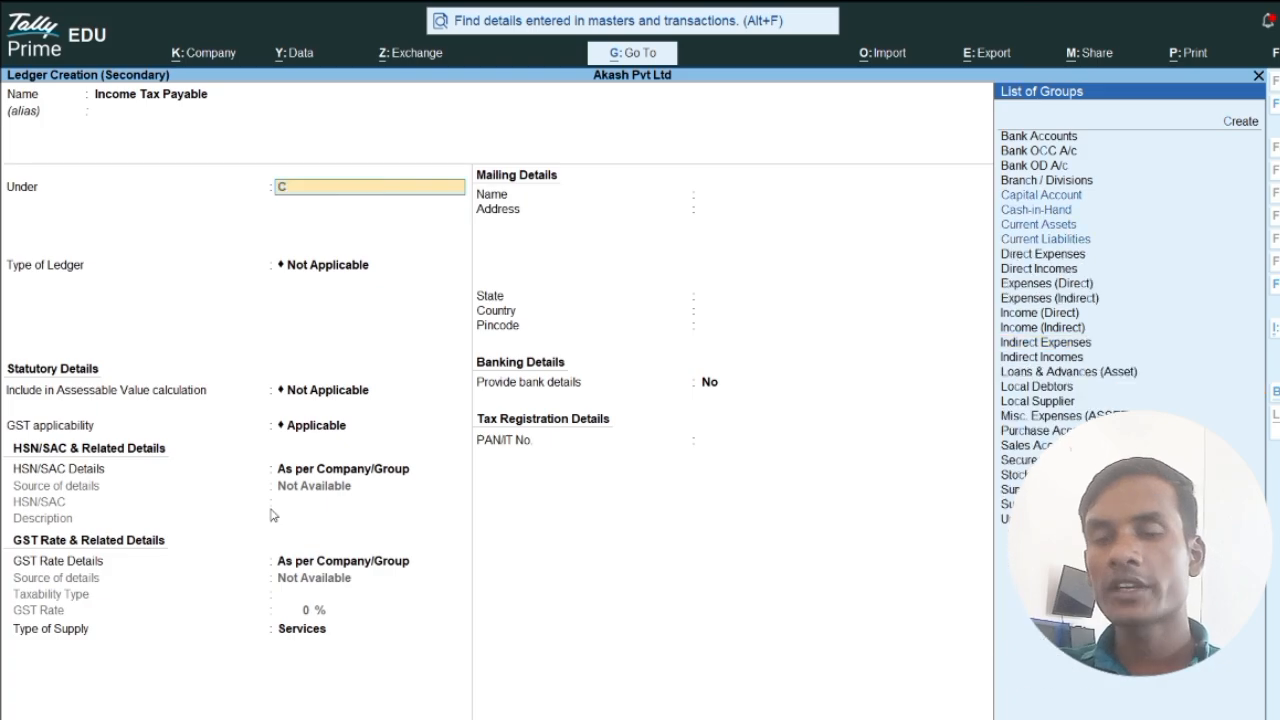
type("urrent Lia")
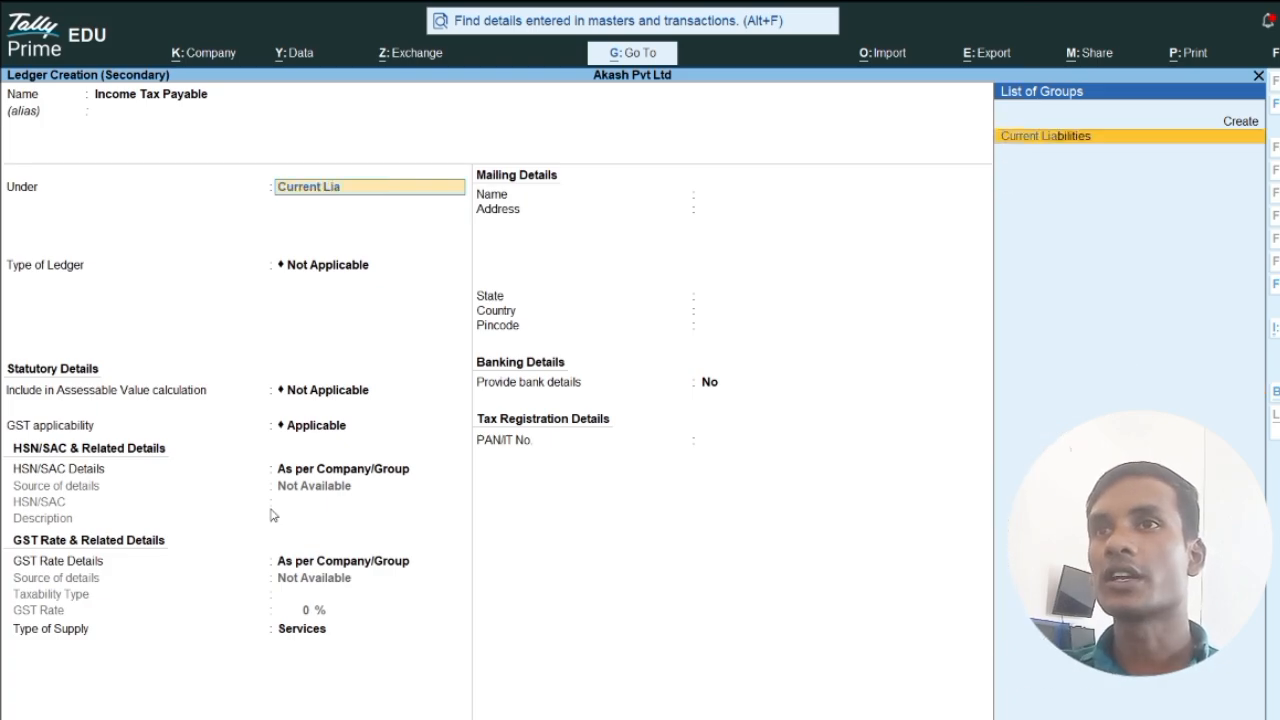
key("Return")
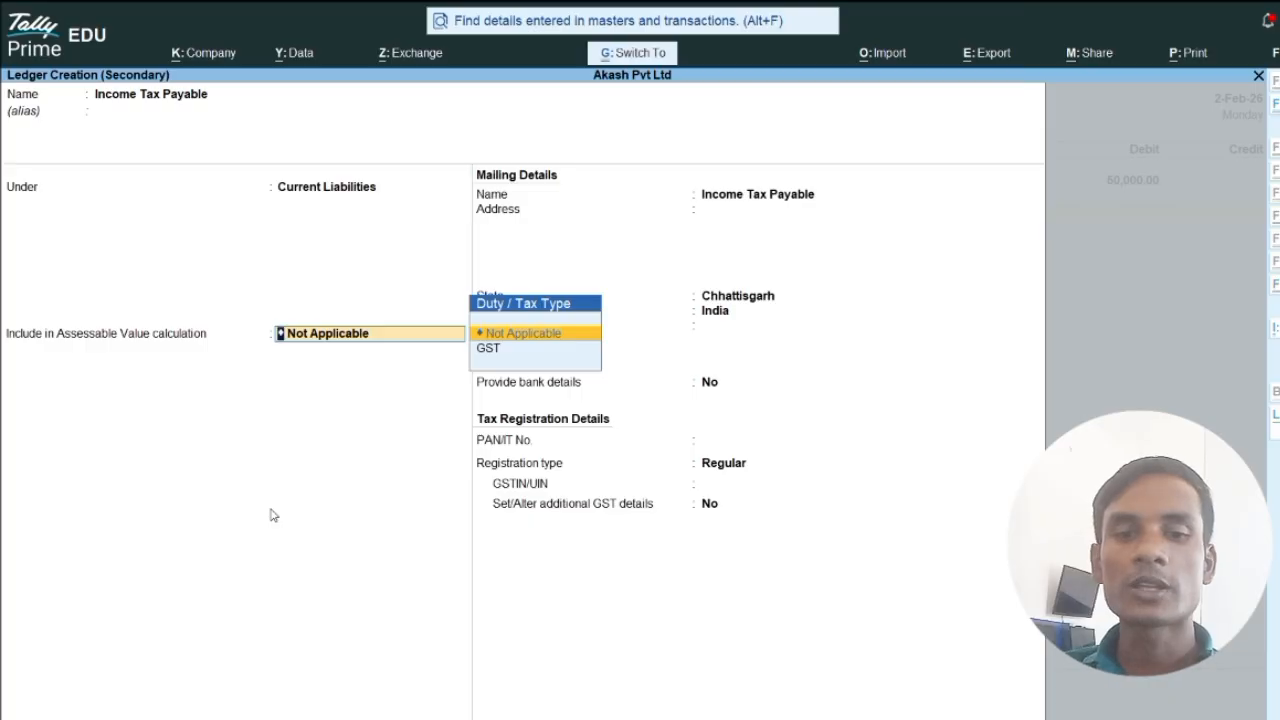
key("ctrl+a")
key("Return")
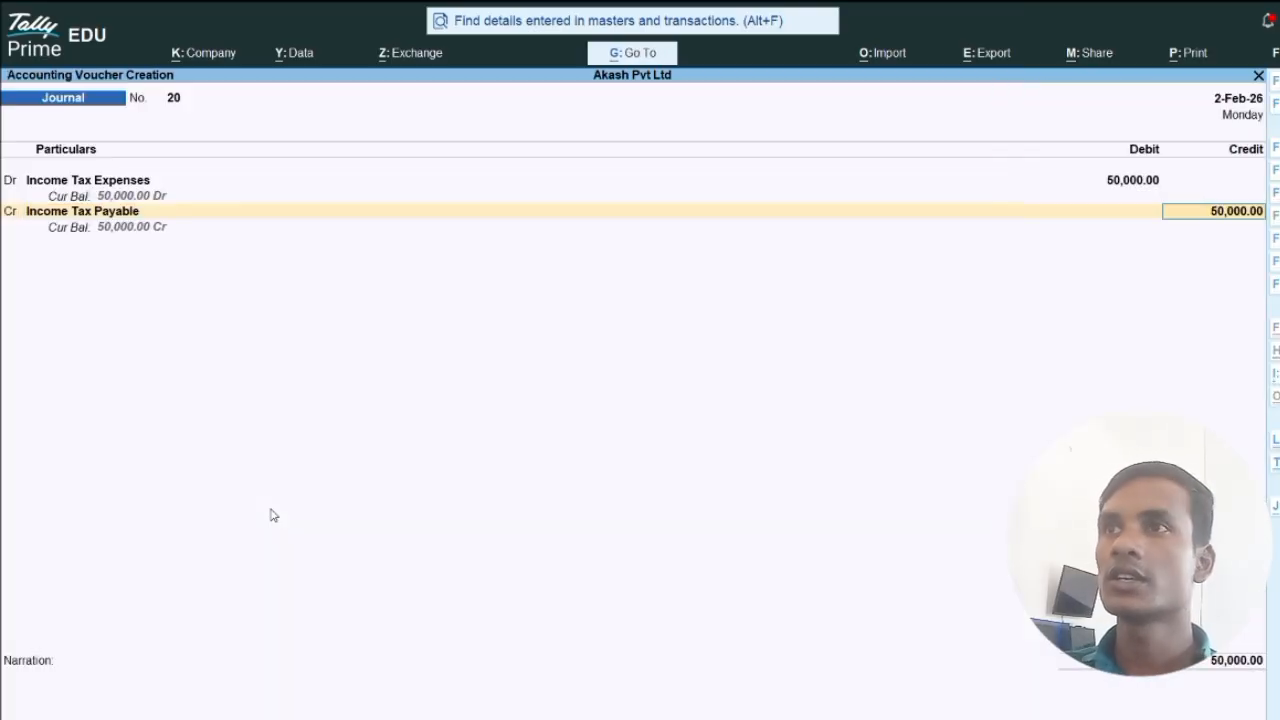
Accept the 50,000 credit to Income Tax Payable and save the journal voucher.
key("Return")
key("Return")
key("Return")
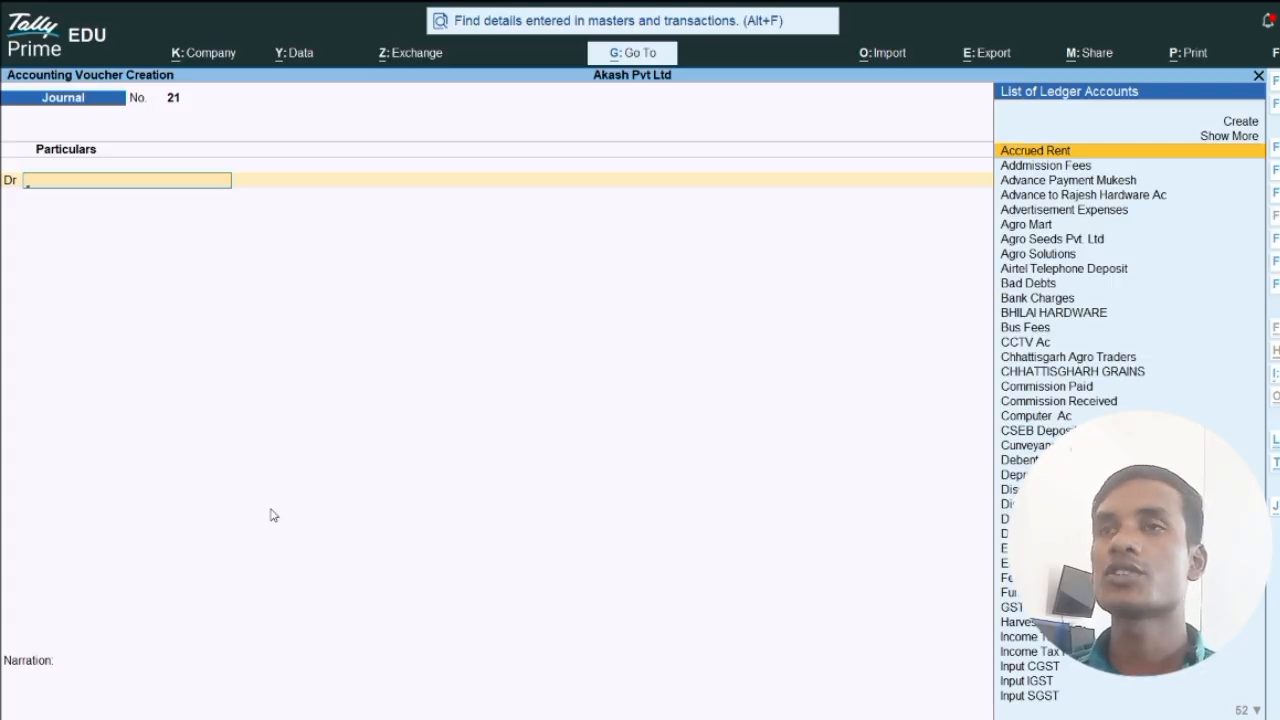
Leave voucher entry and check the Nett Profit line in the Profit & Loss A/c report.
key("Escape")
key("y")
key("Down")
key("Down")
key("Down")
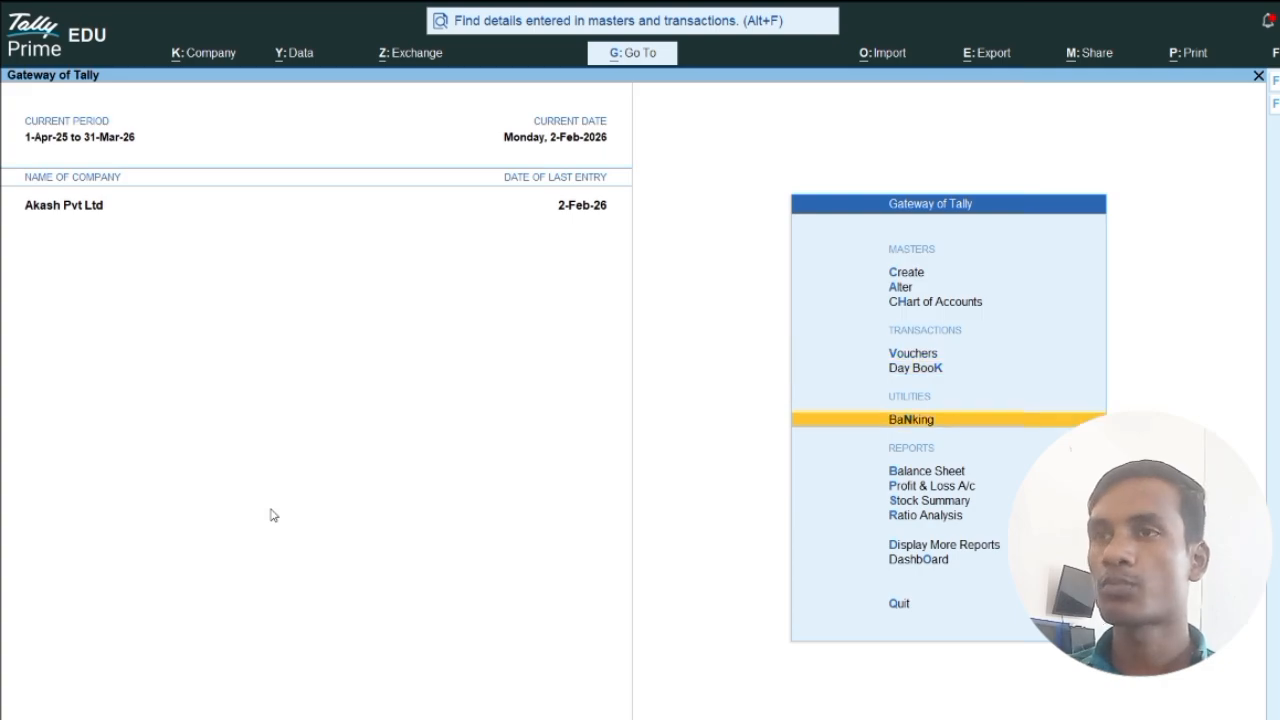
key("Down")
key("Return")
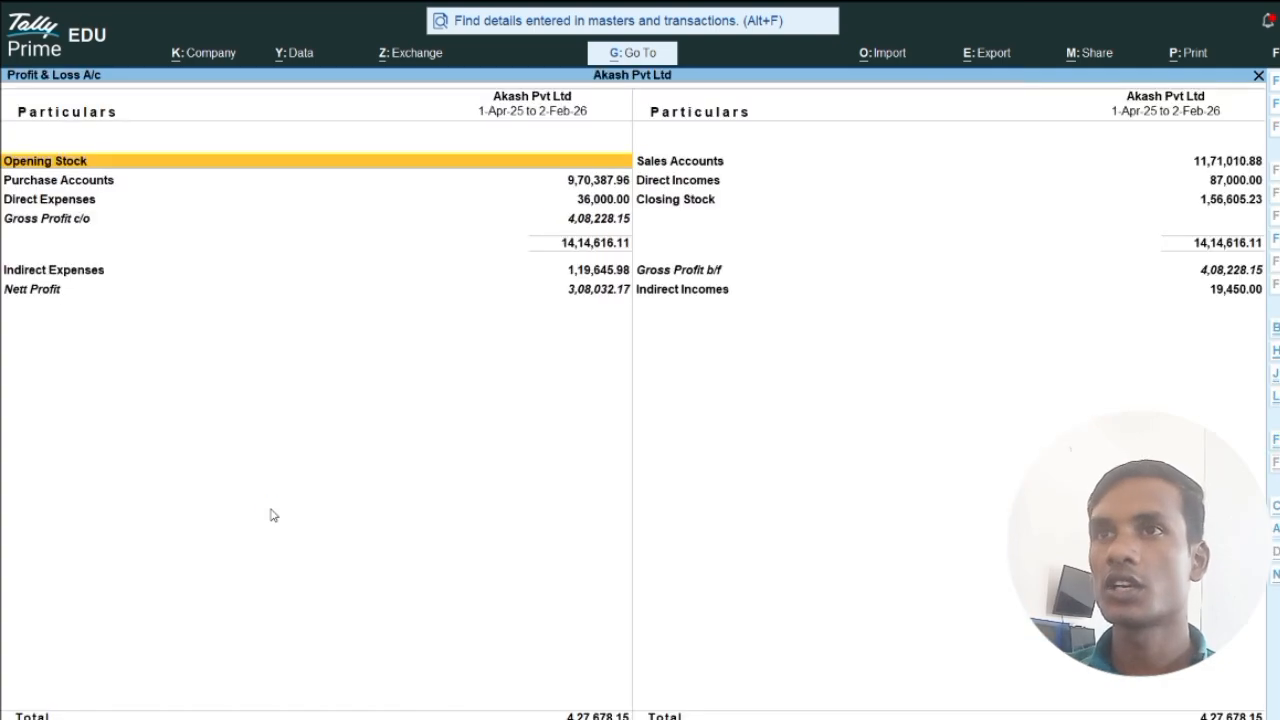
left_click(42, 292)
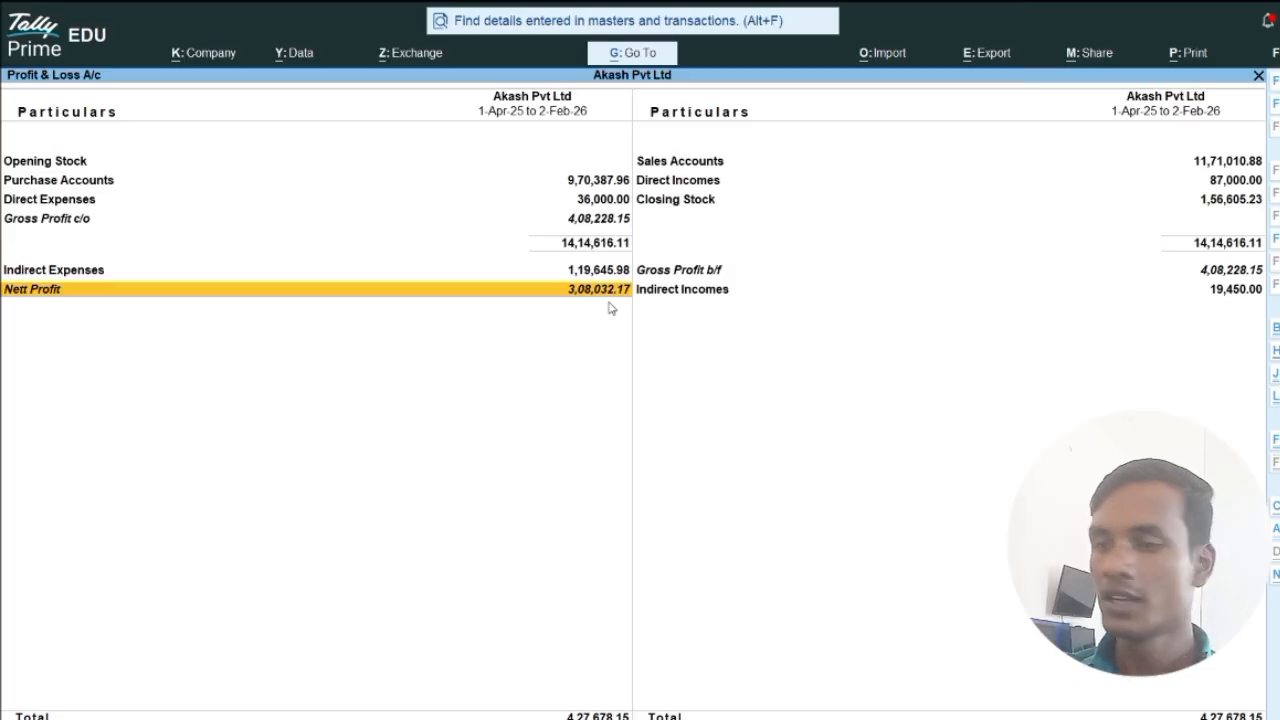
key("Escape")
Open the Balance Sheet in detailed view and examine the proprietor's account under Capital Account.
key("Up")
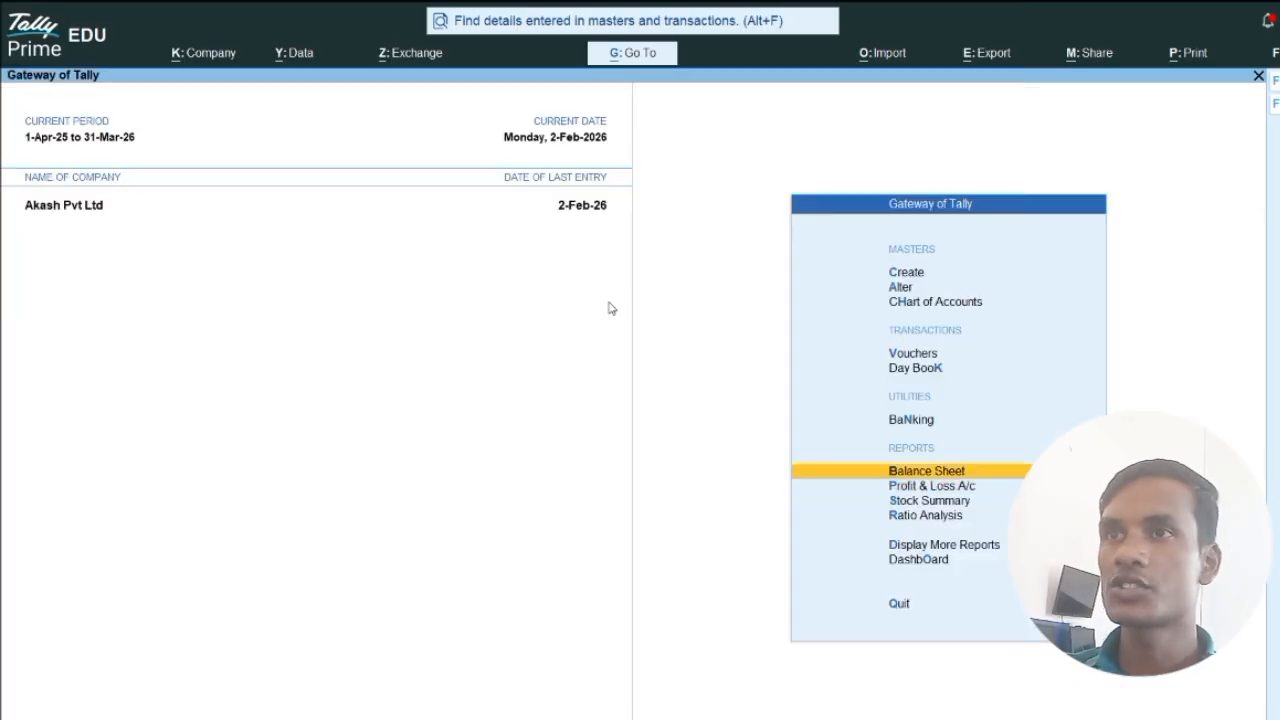
key("Return")
key("alt+F5")
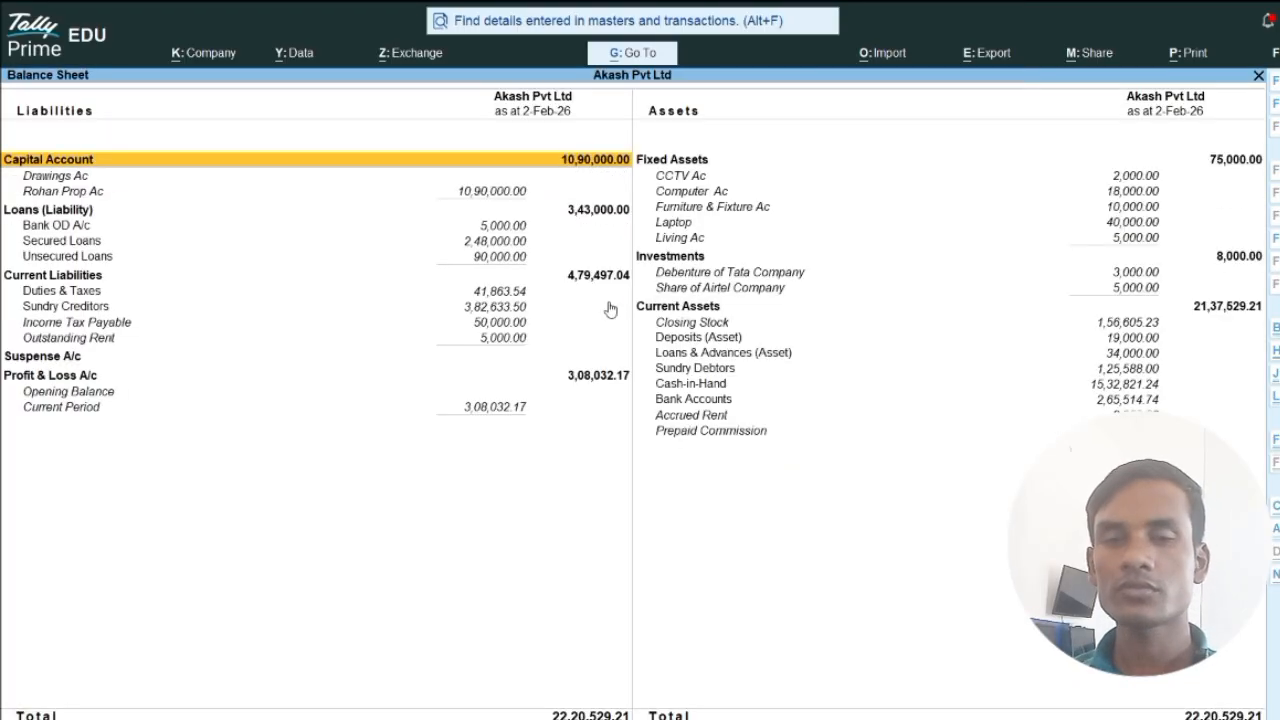
left_click(214, 196)
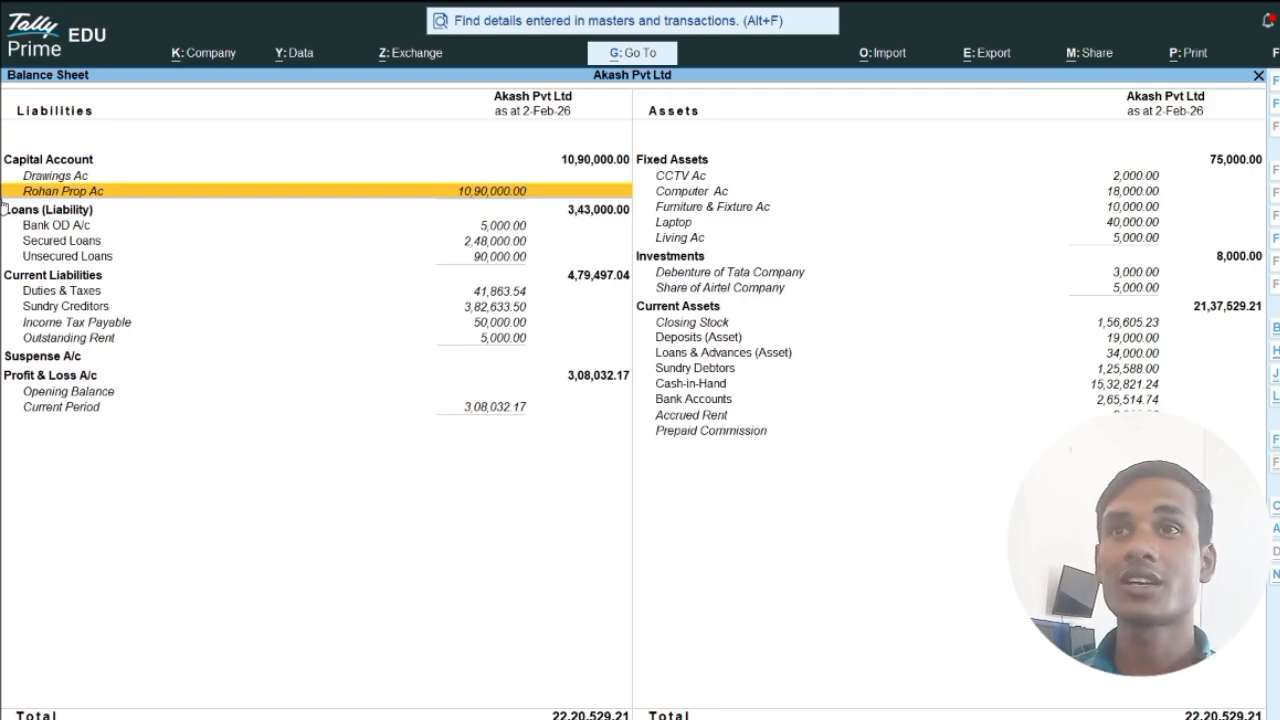
key("Escape")
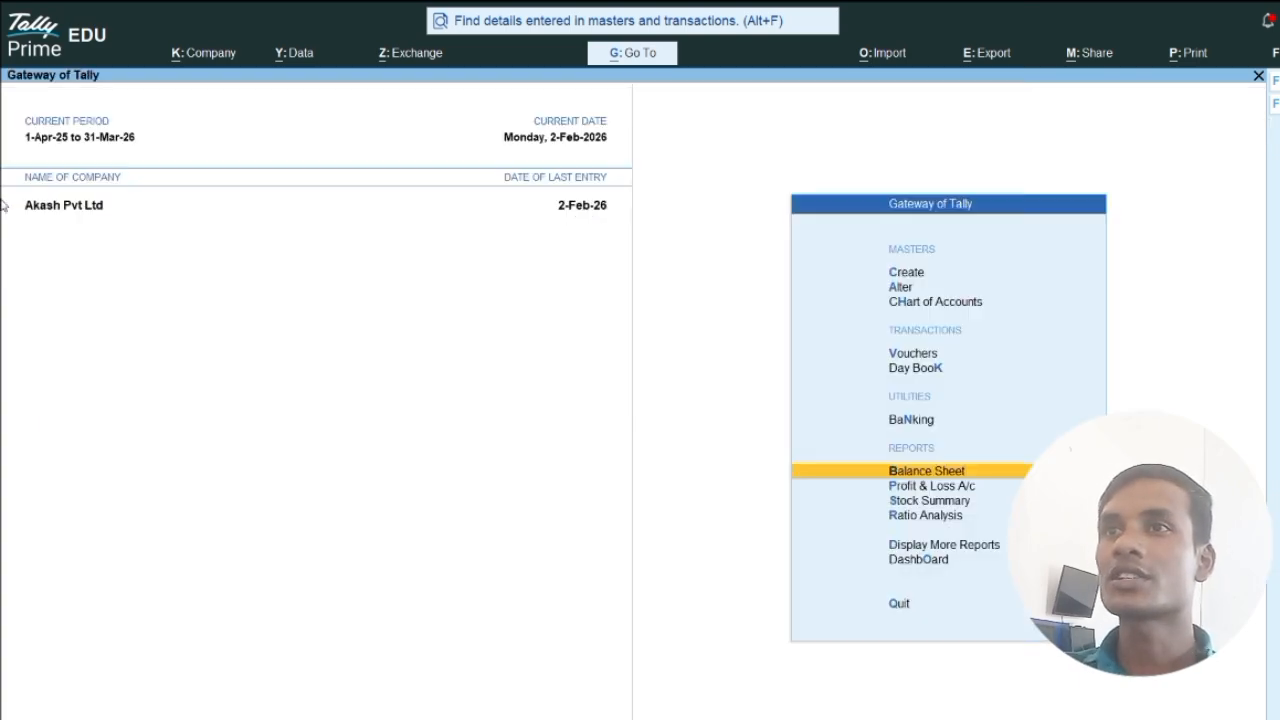
Start a new journal voucher and debit Profit & Loss A/c with 3,08,032.17.
key("Up")
key("Up")
key("Up")
key("Return")
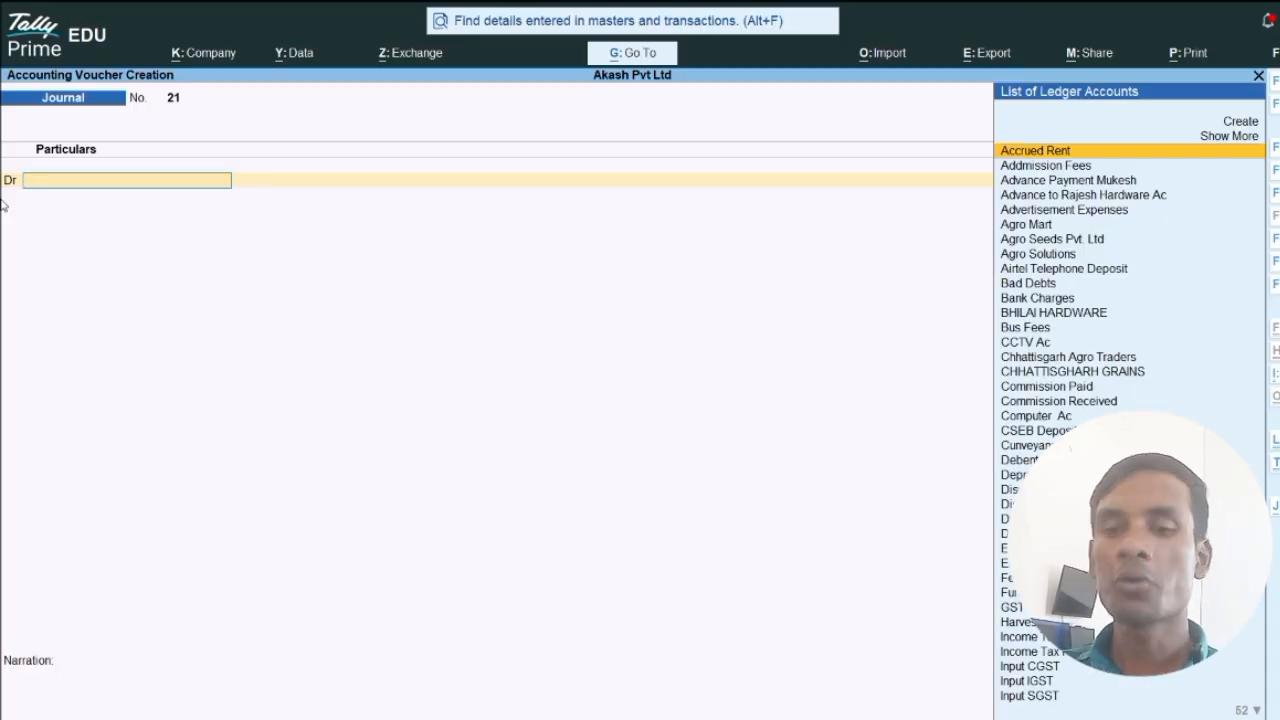
type("Pro")
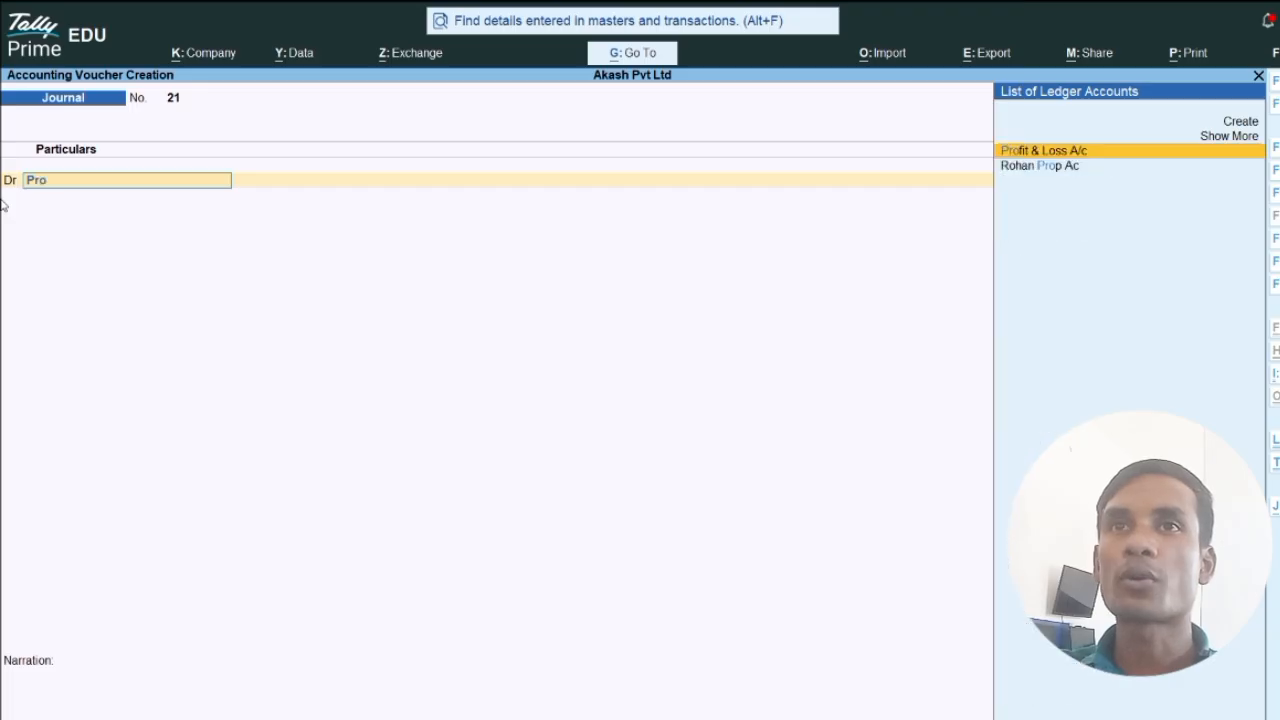
key("Return")
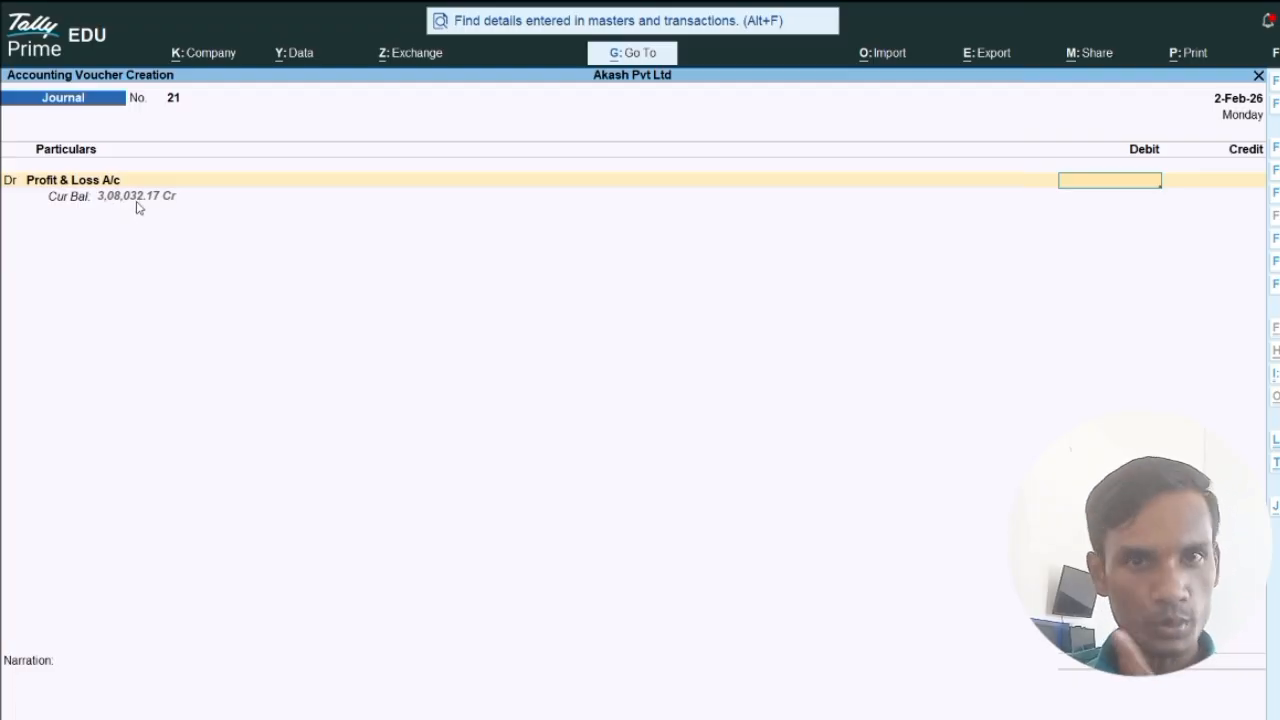
type("30")
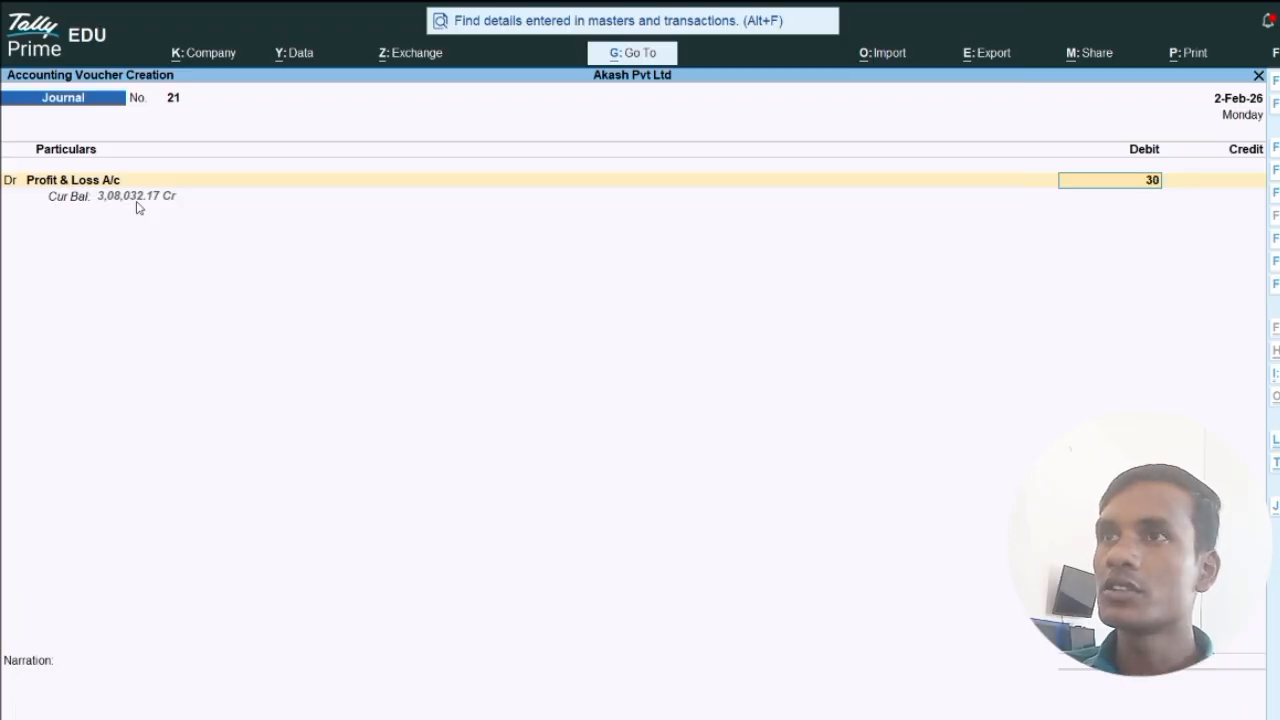
type("8")
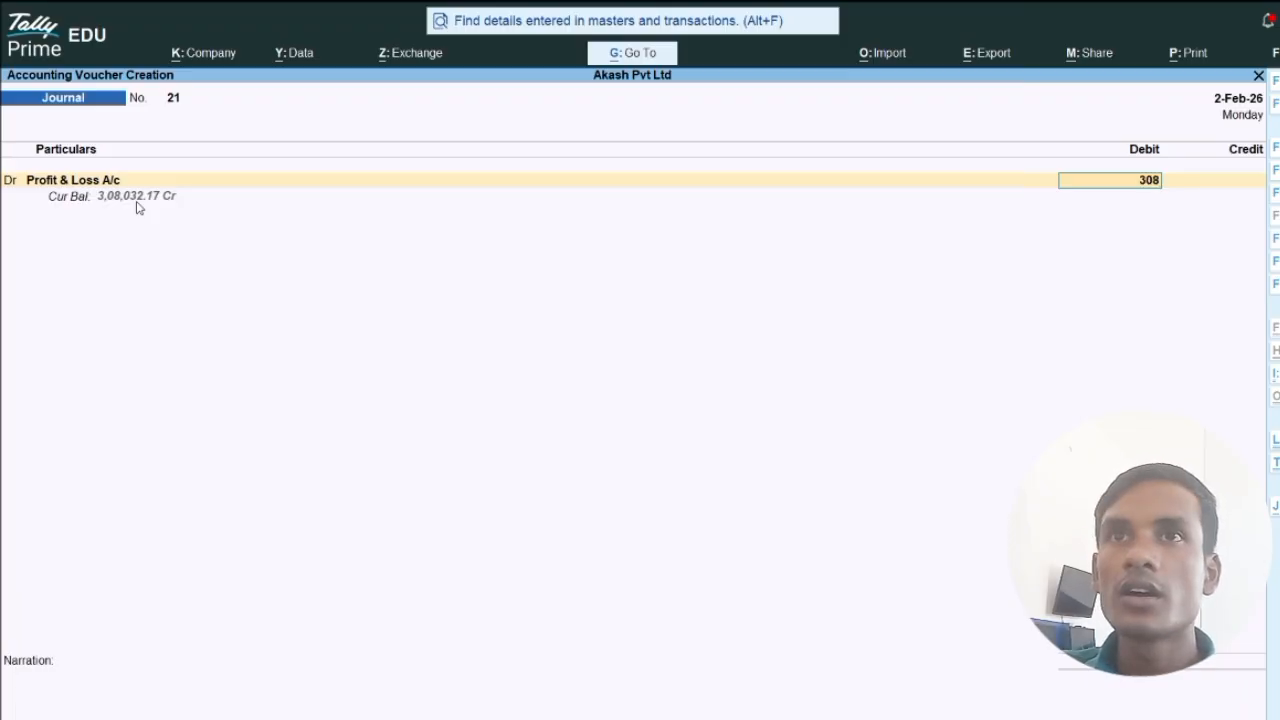
type("031")
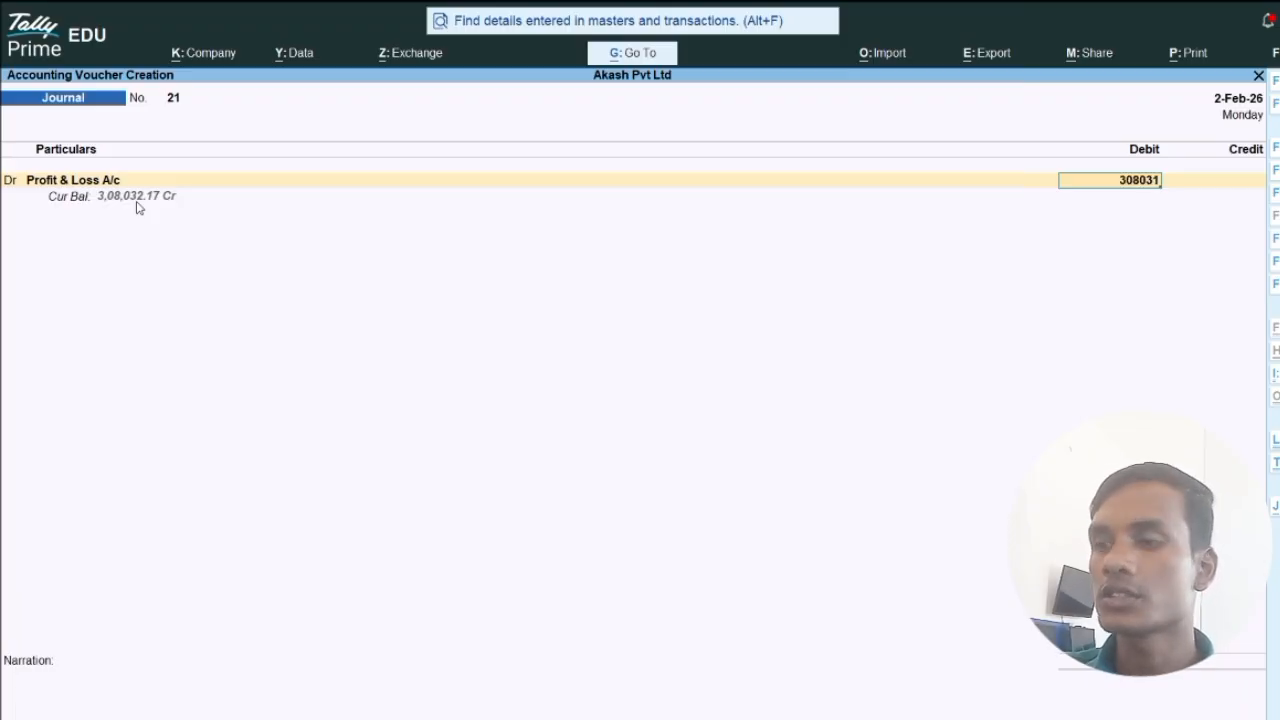
key("BackSpace")
type("2")
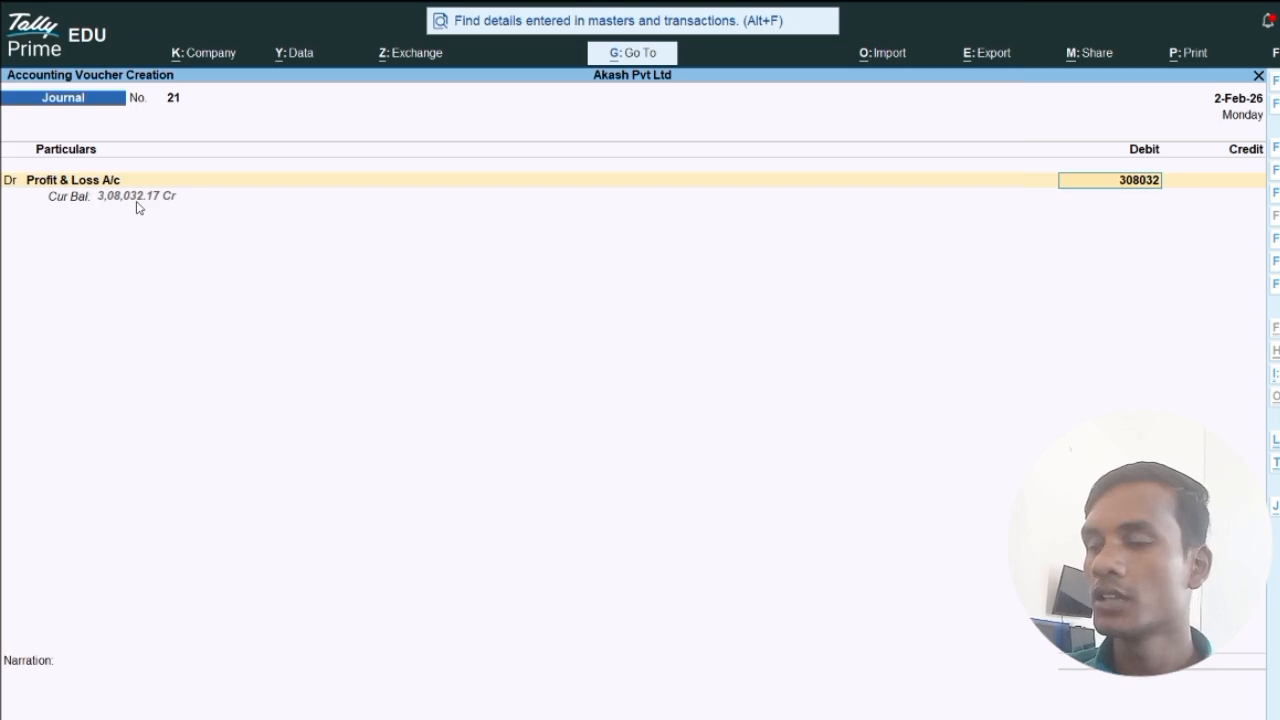
type(".17")
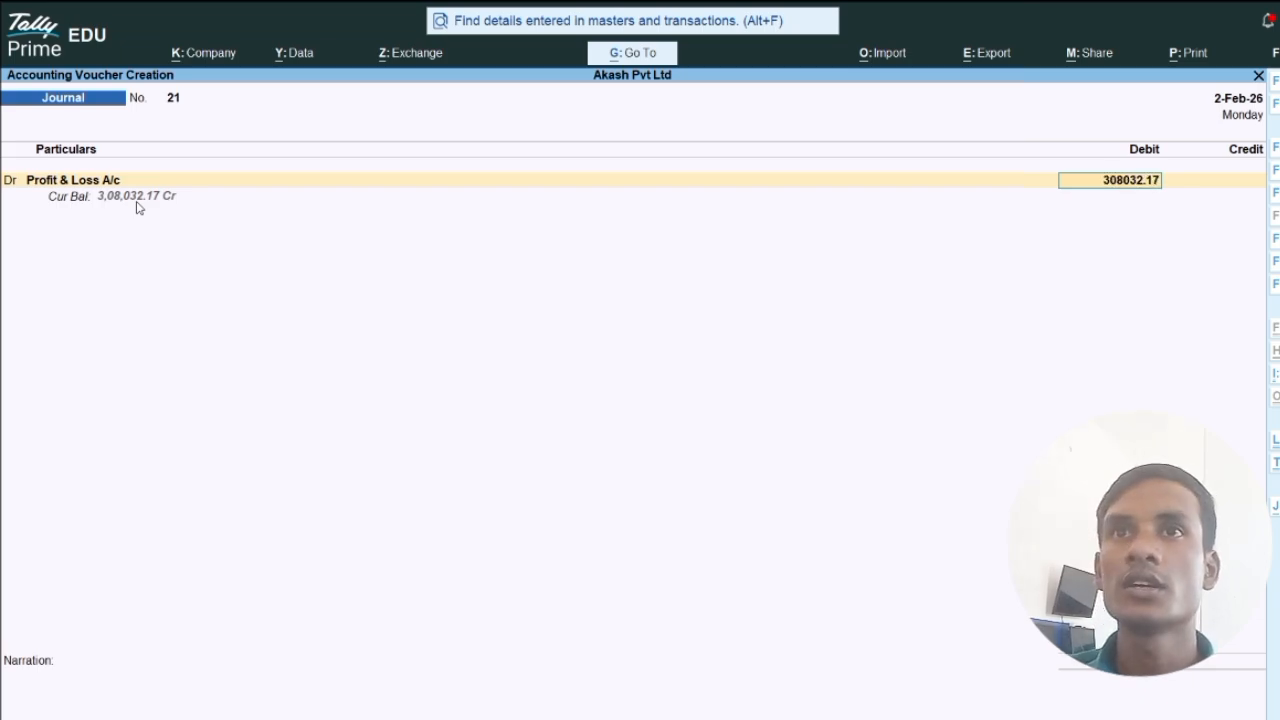
key("Return")
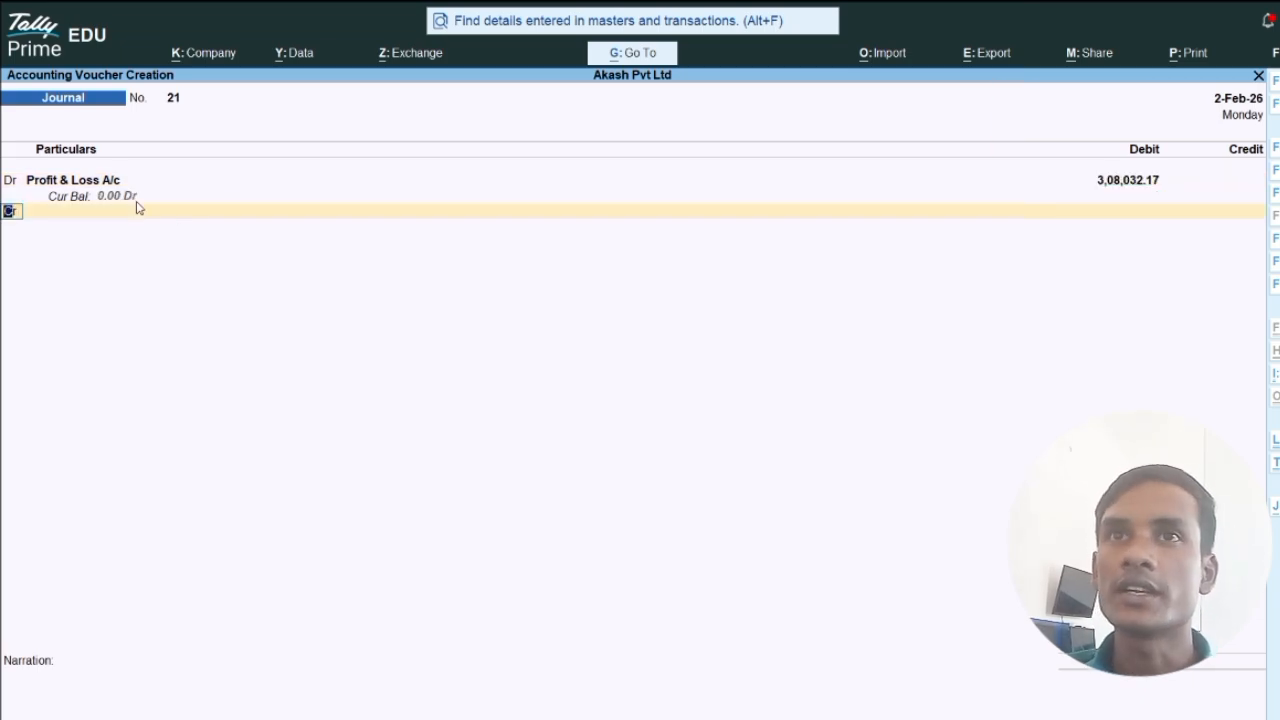
Credit the proprietor's capital ledger with 3,08,032.17 and save the journal voucher.
key("Return")
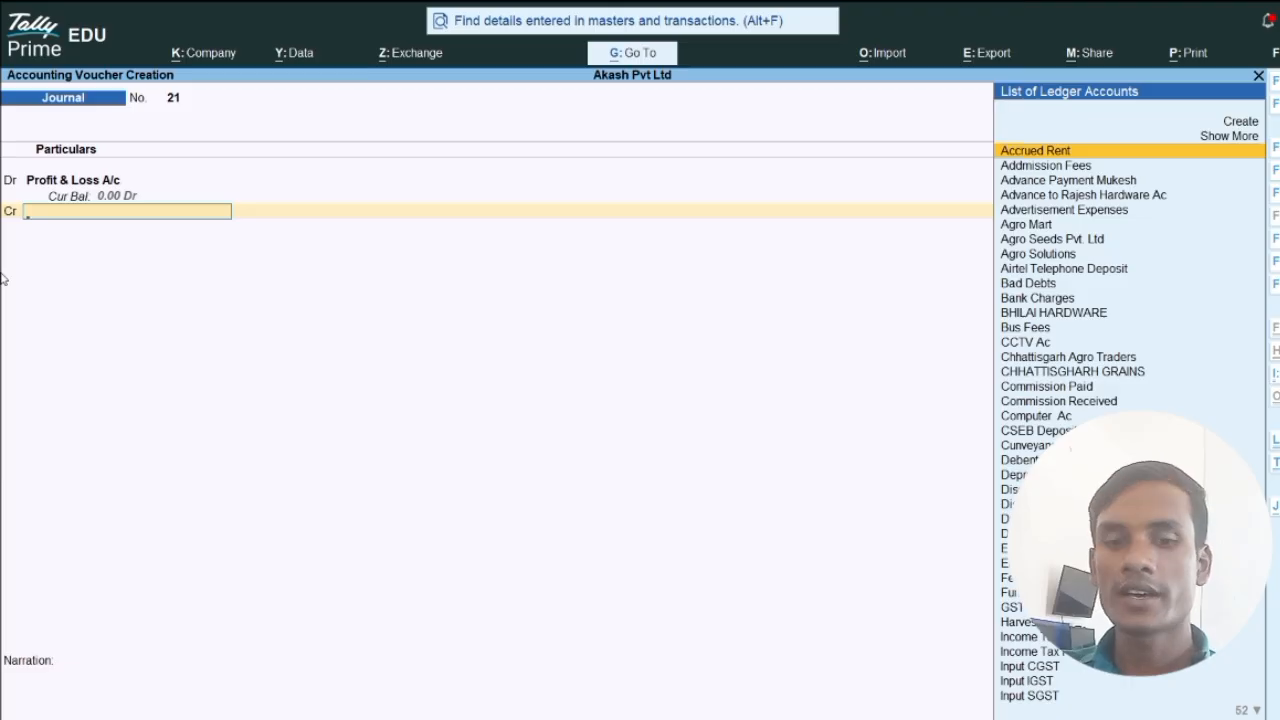
type("Roh")
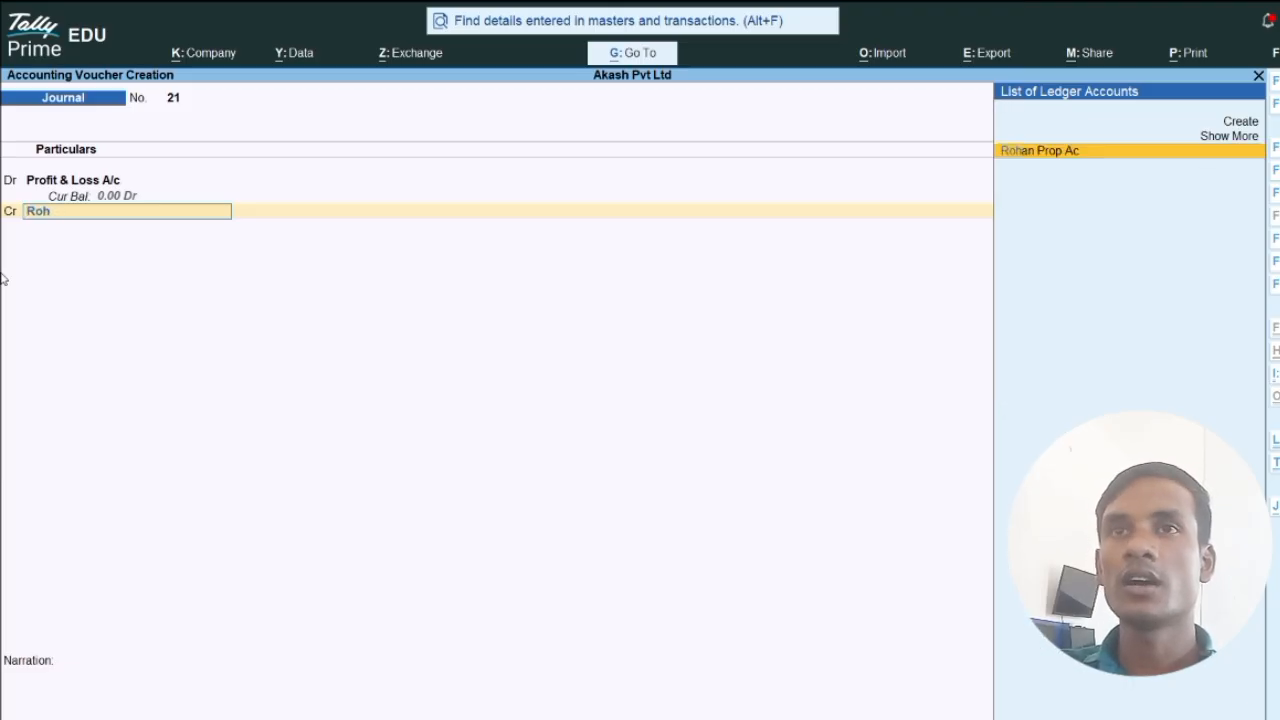
type("an Prop")
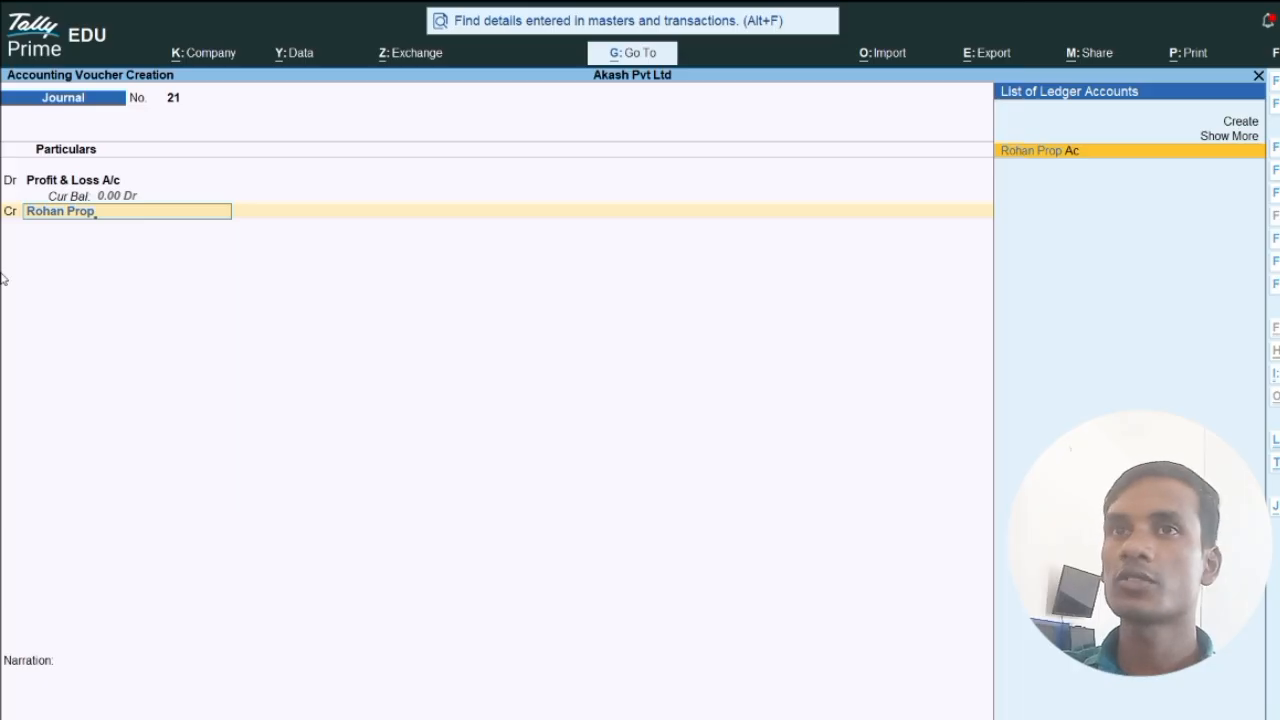
key("Return")
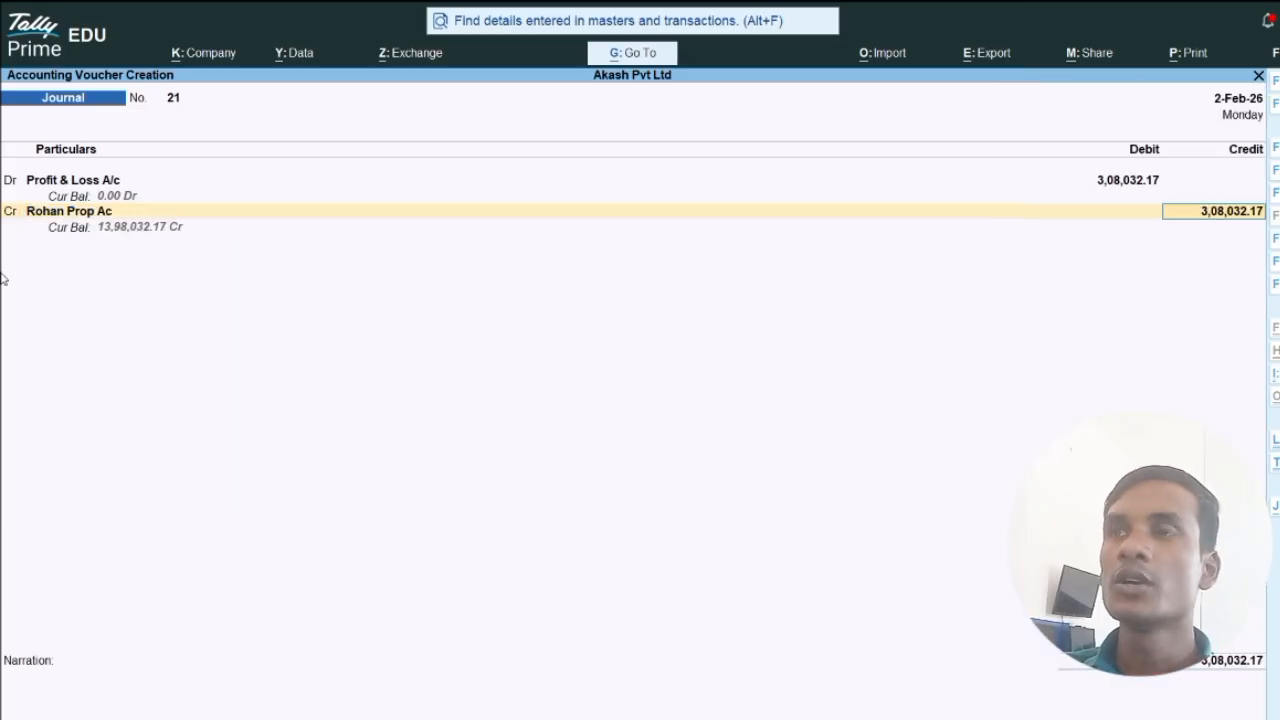
key("Return")
key("Return")
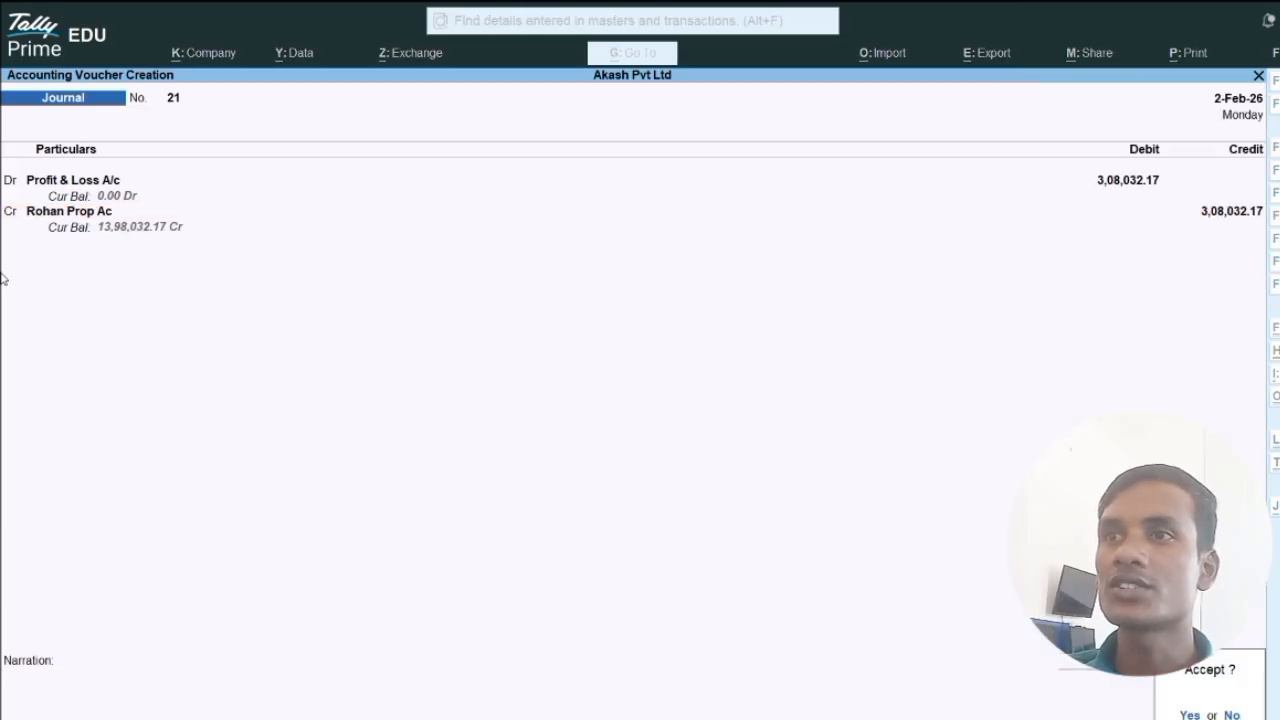
key("Return")
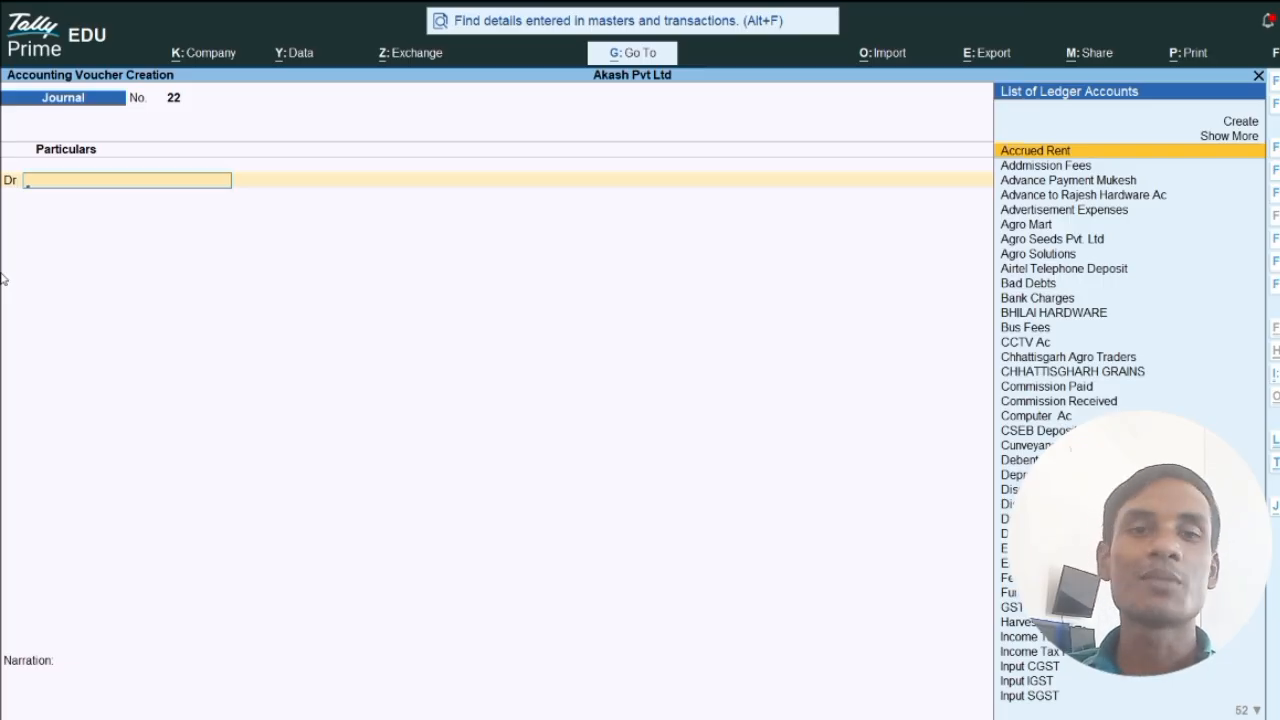
Leave voucher entry and open the Balance Sheet to check the Capital Account and Profit & Loss A/c.
key("Escape")
key("Return")
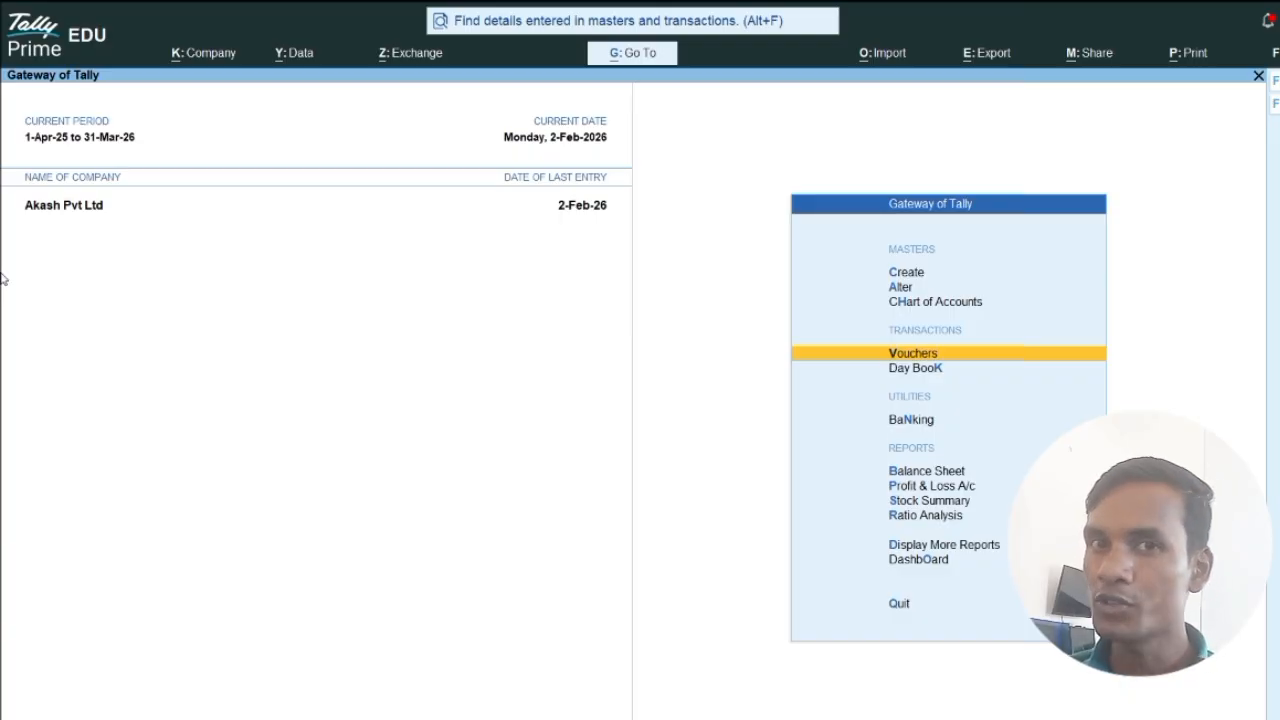
key("Down")
key("Down")
key("Down")
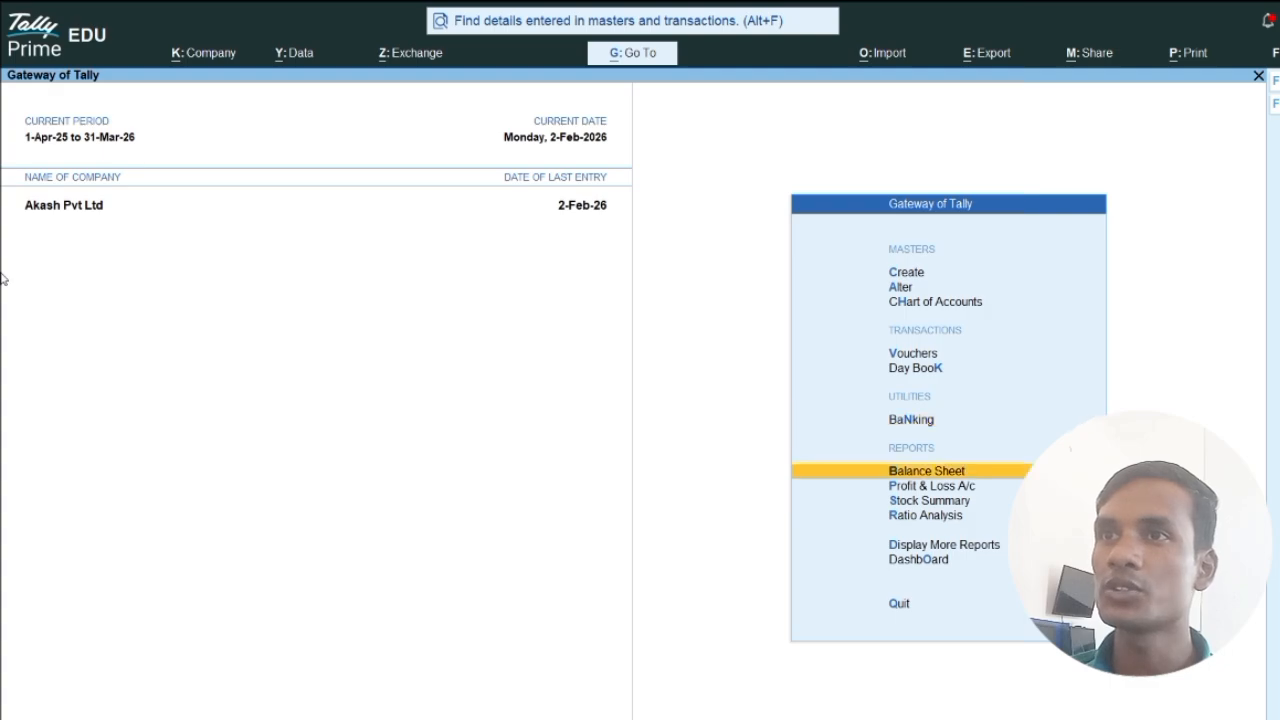
key("Return")
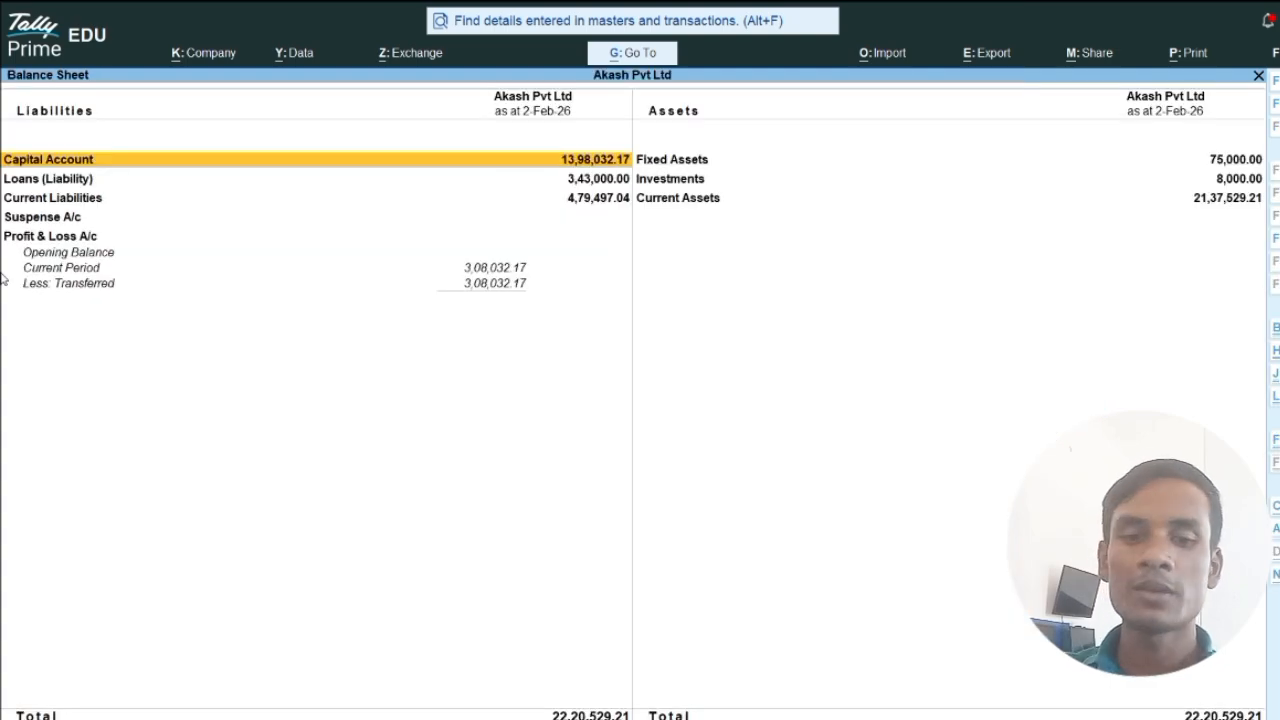
Expand the Balance Sheet to detailed view and examine the liabilities down to Outstanding Rent under Current Liabilities.
key("alt+F5")
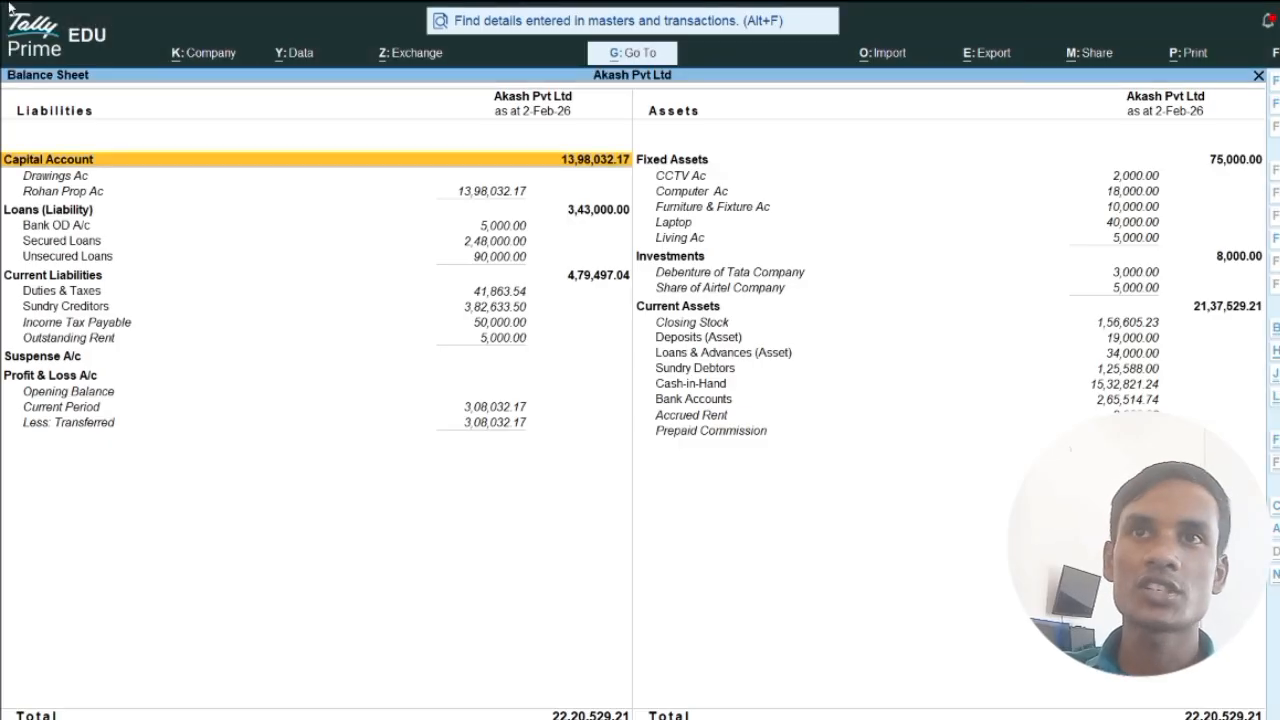
key("Down")
key("Down")
key("Down")
key("Down")
key("Down")
key("Down")
key("Down")
key("Down")
key("Down")
key("Down")
key("Down")
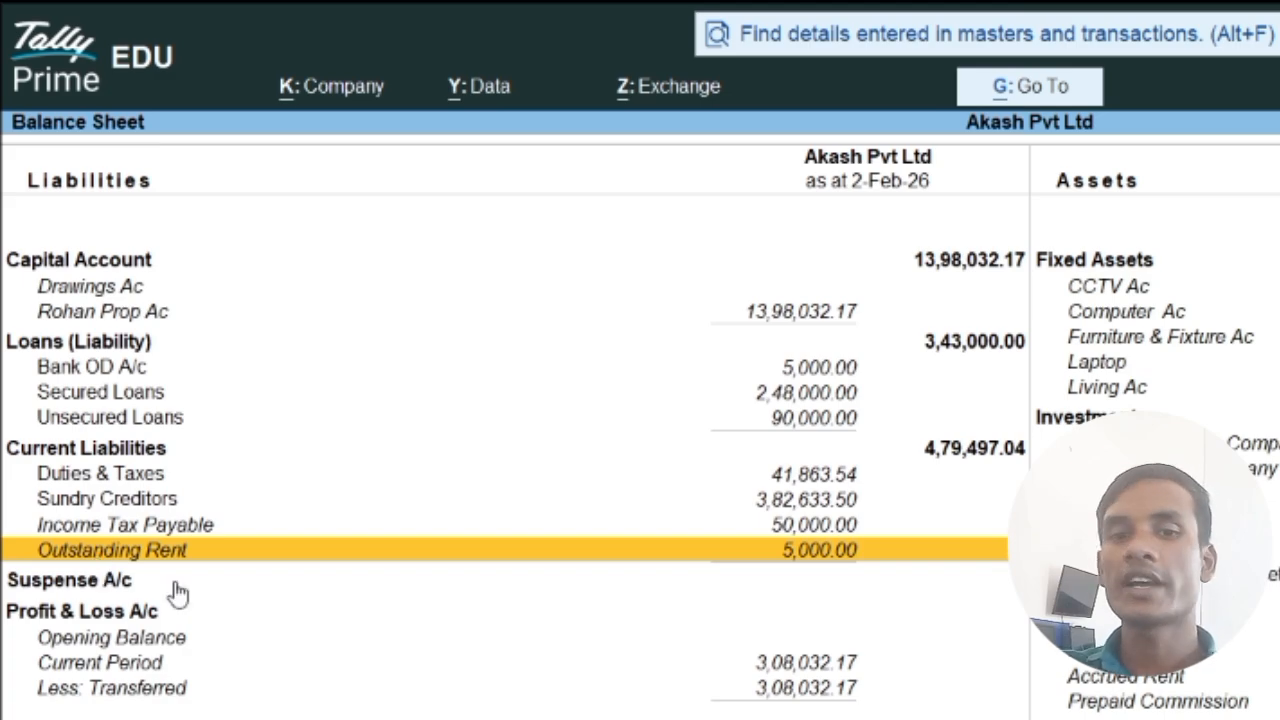
Open the Profit & Loss A/c and drill into Indirect Expenses to check the Depreciation Ac.
key("Escape")
key("p")
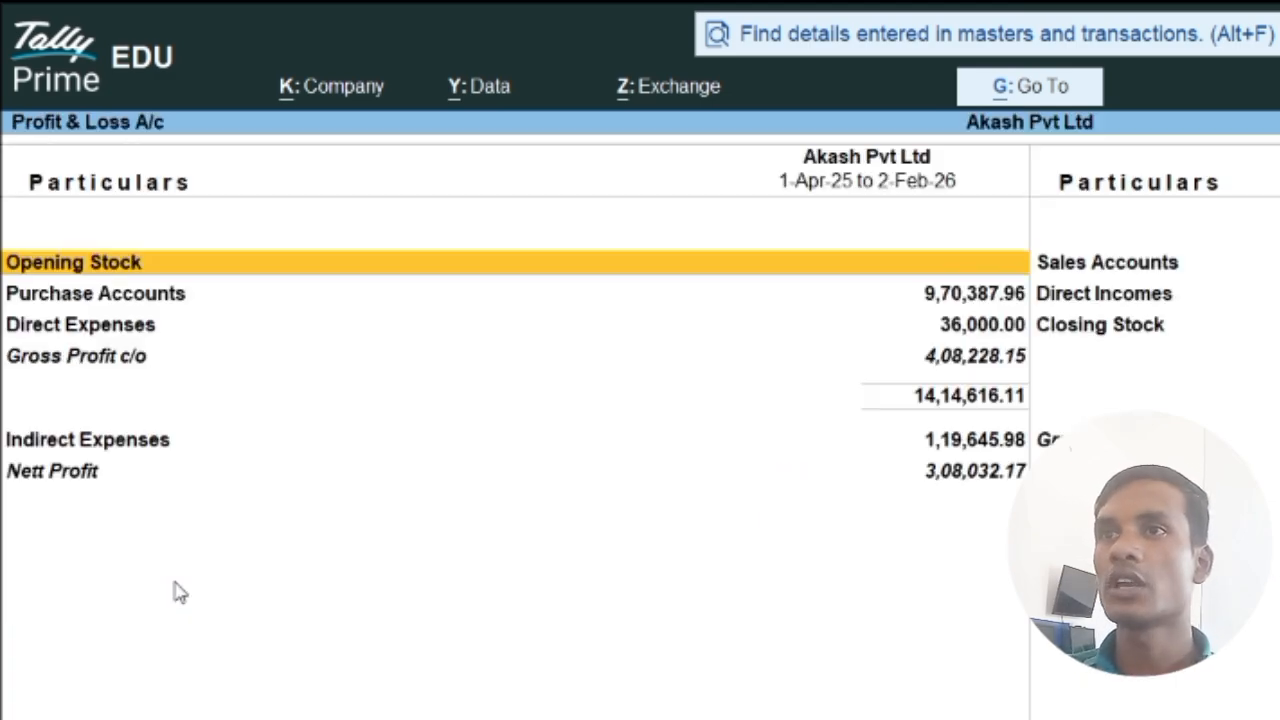
key("Down")
key("Down")
key("Down")
key("Down")
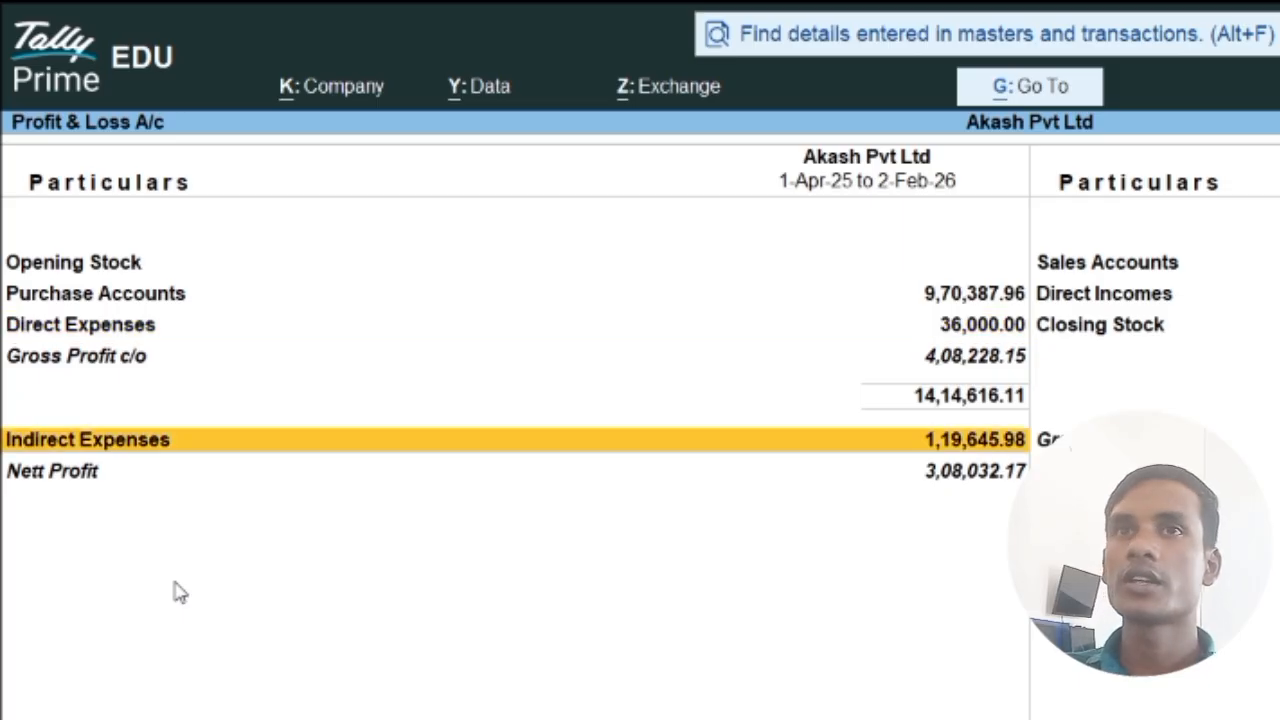
key("Return")
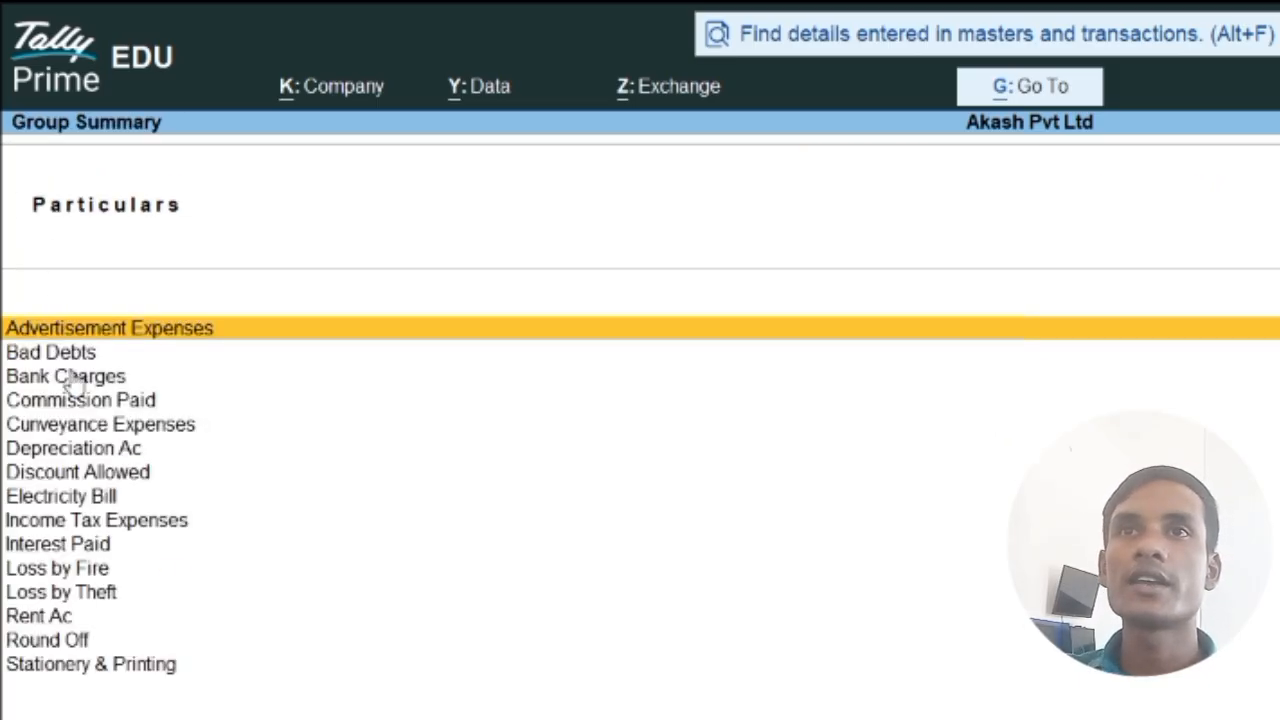
left_click(98, 452)
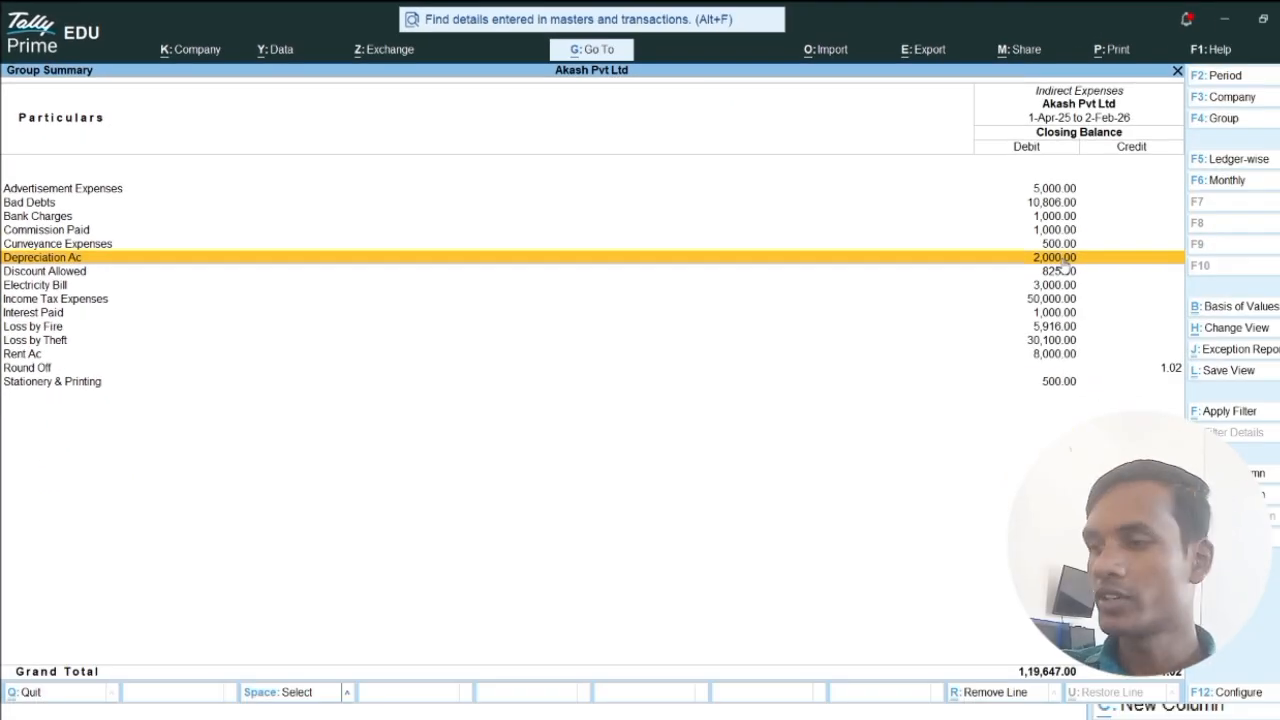
Return to the Balance Sheet in detailed view and check Computer Ac under Fixed Assets.
key("Escape")
key("Escape")
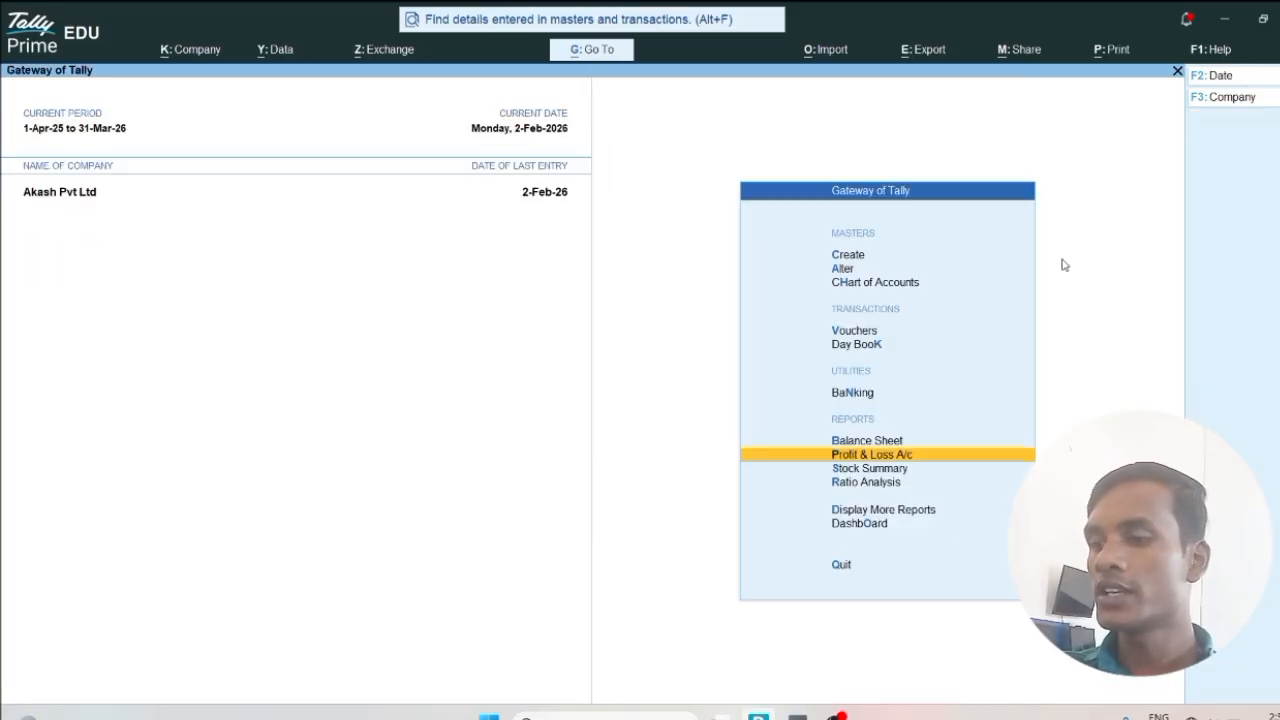
key("Up")
key("Return")
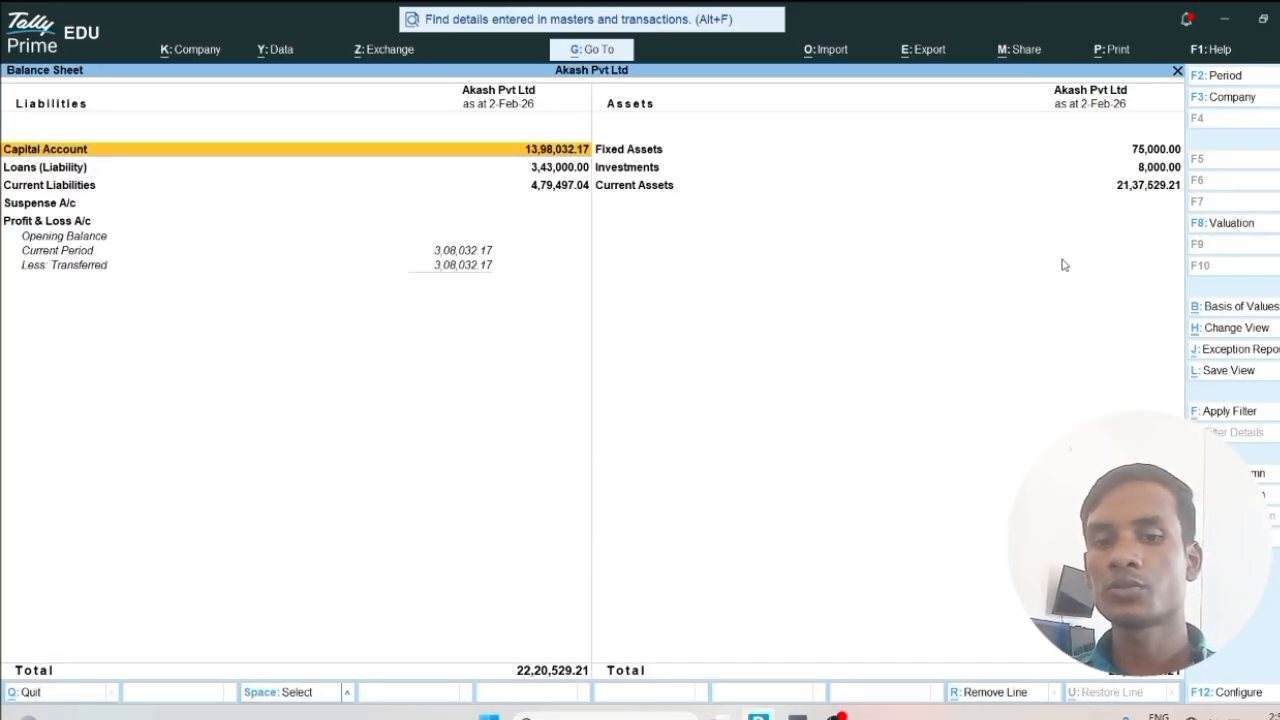
key("alt+F5")
key("Right")
key("Down")
key("Down")
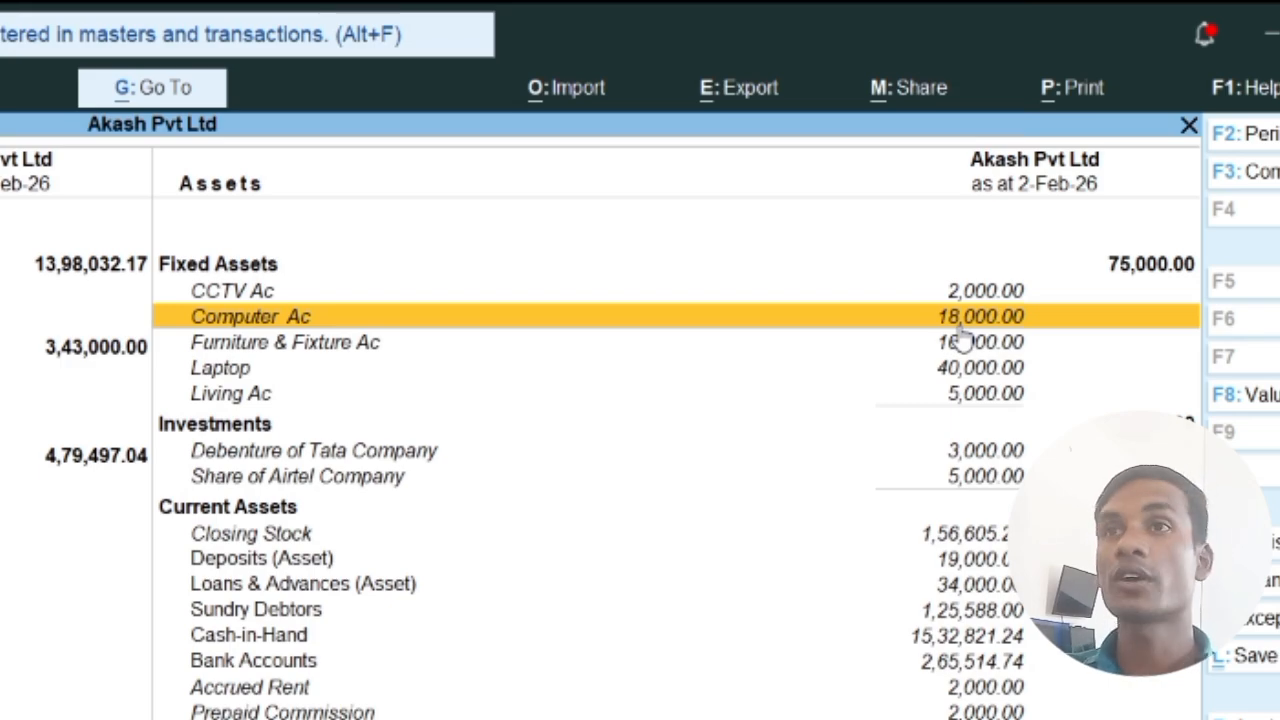
Examine the remaining asset entries in the Balance Sheet, from Furniture & Fixture Ac down to Prepaid Commission.
key("Down")
key("Down")
key("Down")
key("Down")
key("Down")
key("Down")
key("Down")
key("Down")
key("Down")
key("Down")
key("Down")
key("Down")
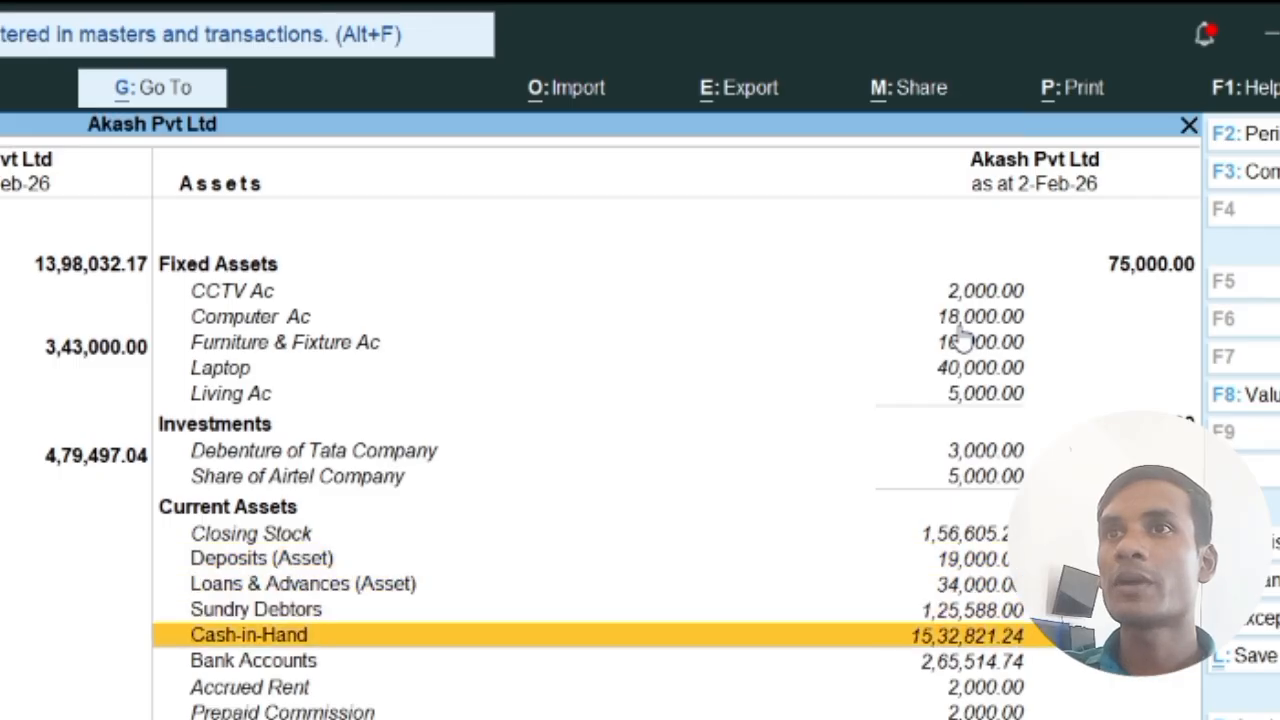
key("Down")
key("Down")
key("Down")
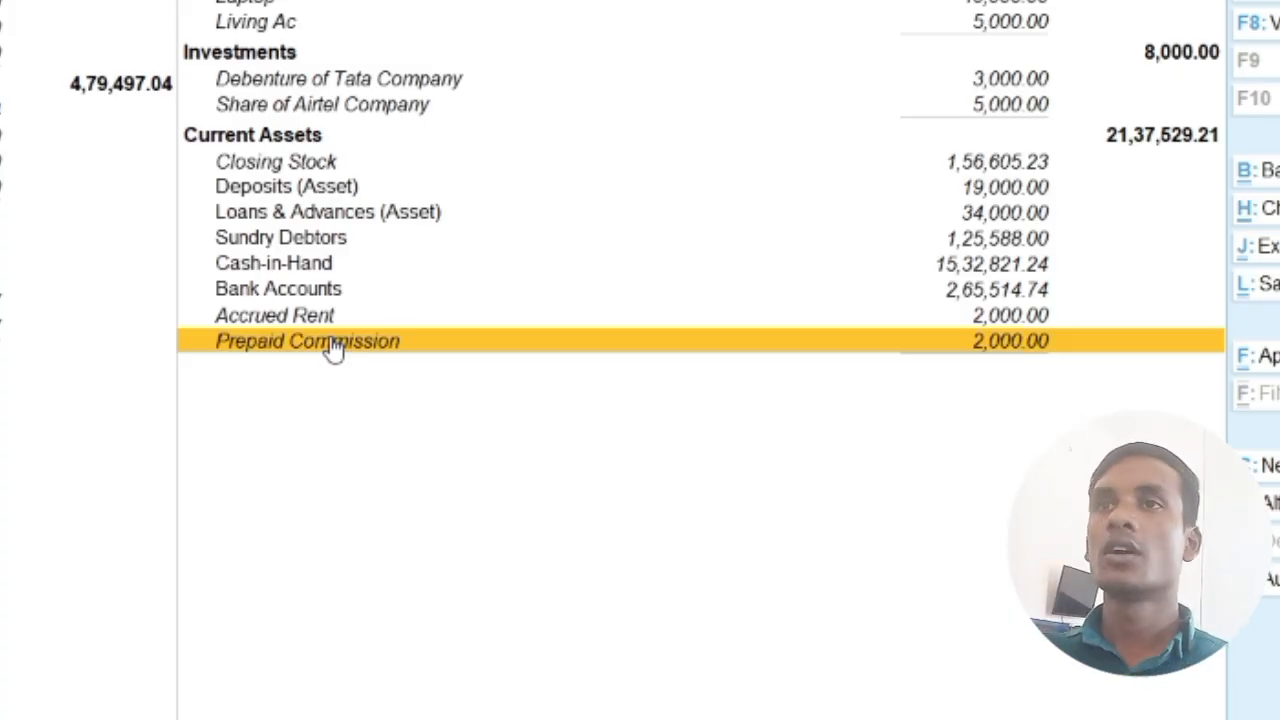
Reopen the Balance Sheet and check Drawings Ac under Capital Account, then leave the report.
key("Escape")
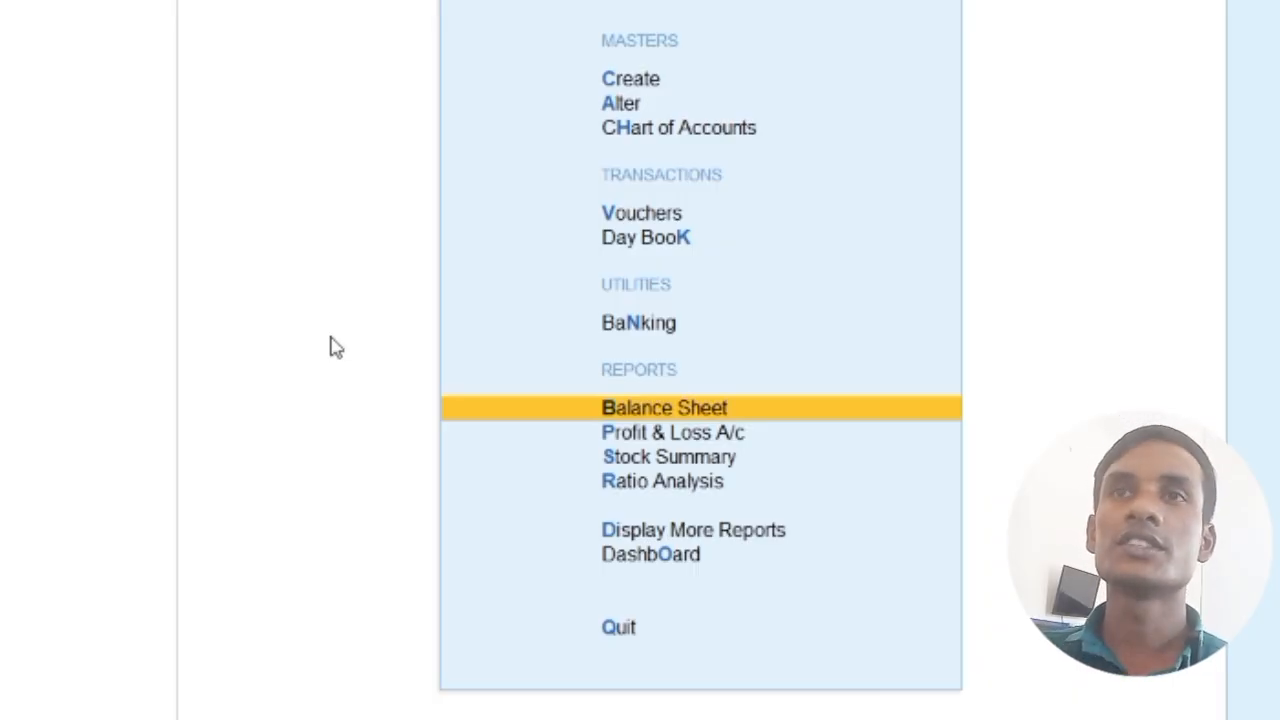
key("Return")
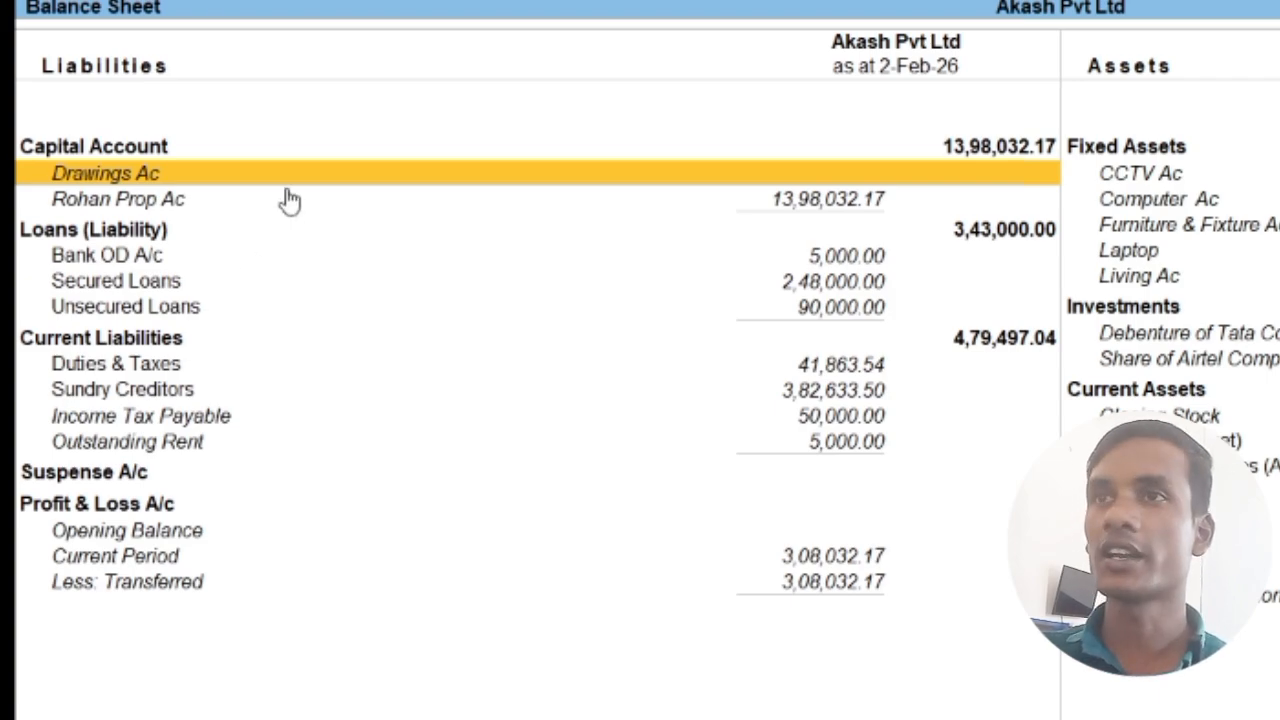
key("Escape")
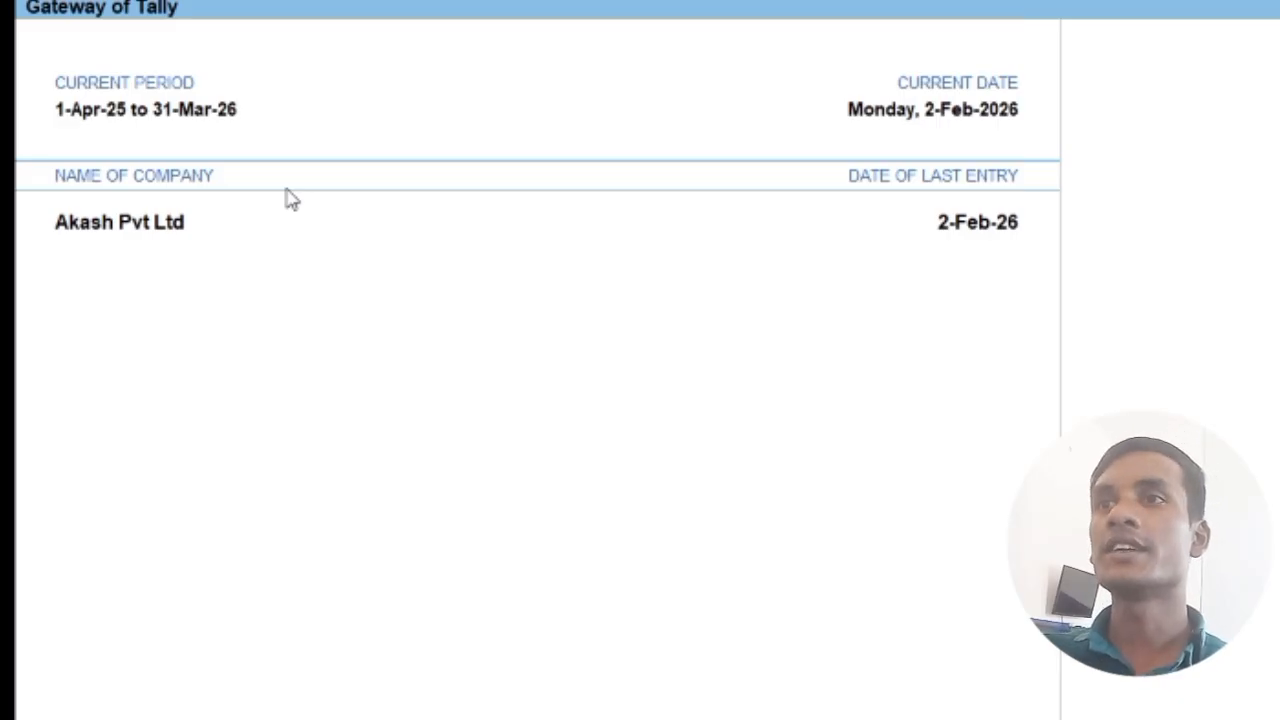
Open the Profit & Loss A/c and drill into Indirect Expenses to check the Bad Debts ledger.
key("p")
key("alt+F5")
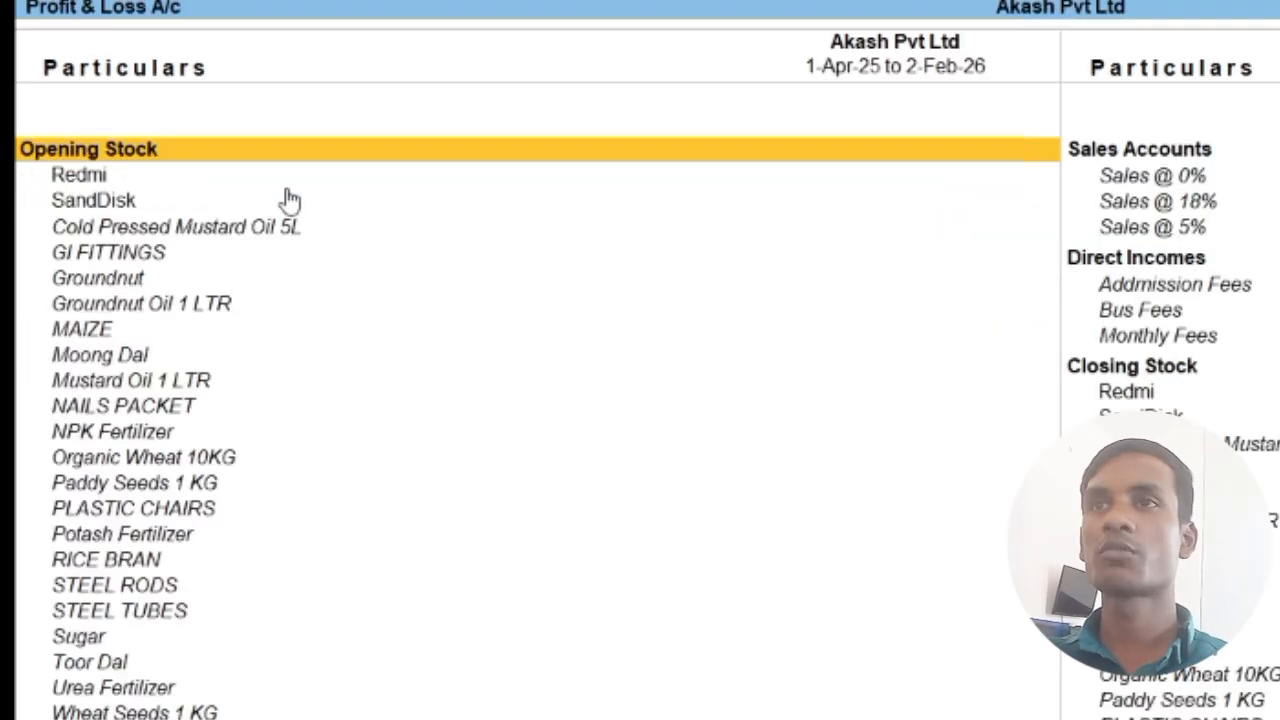
key("Escape")
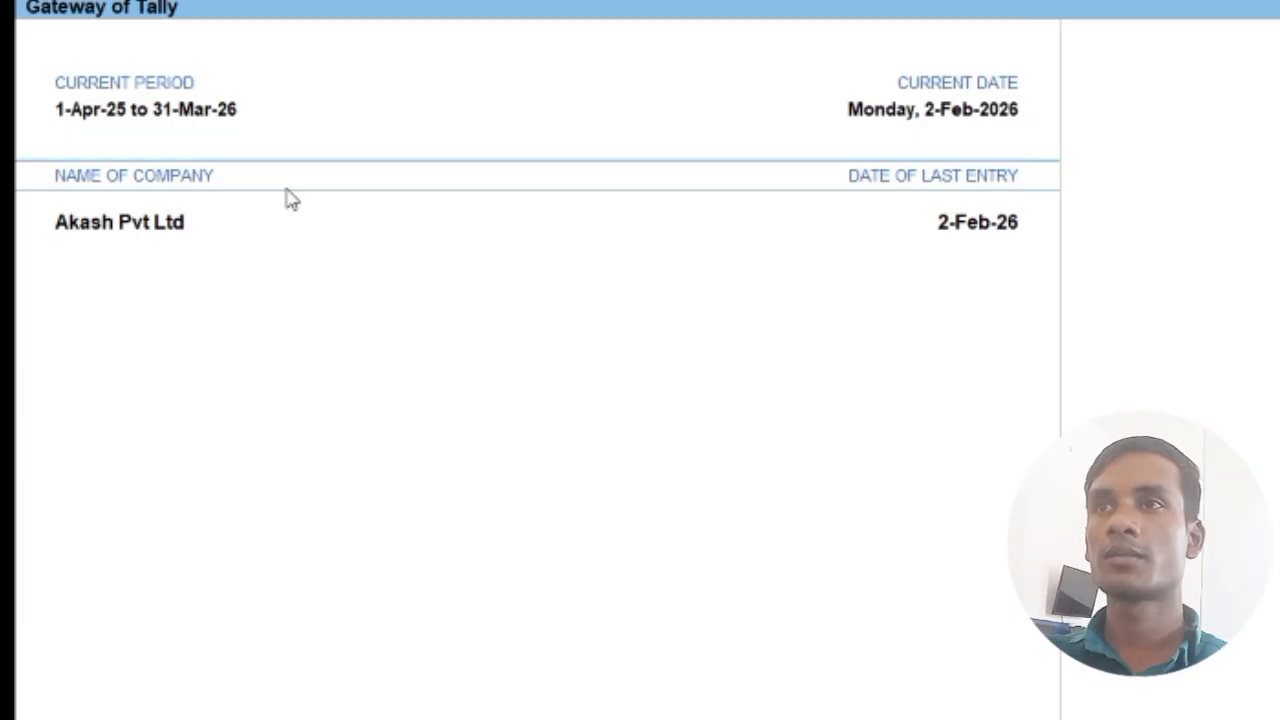
key("p")
key("Down")
key("Down")
key("Down")
key("Up")
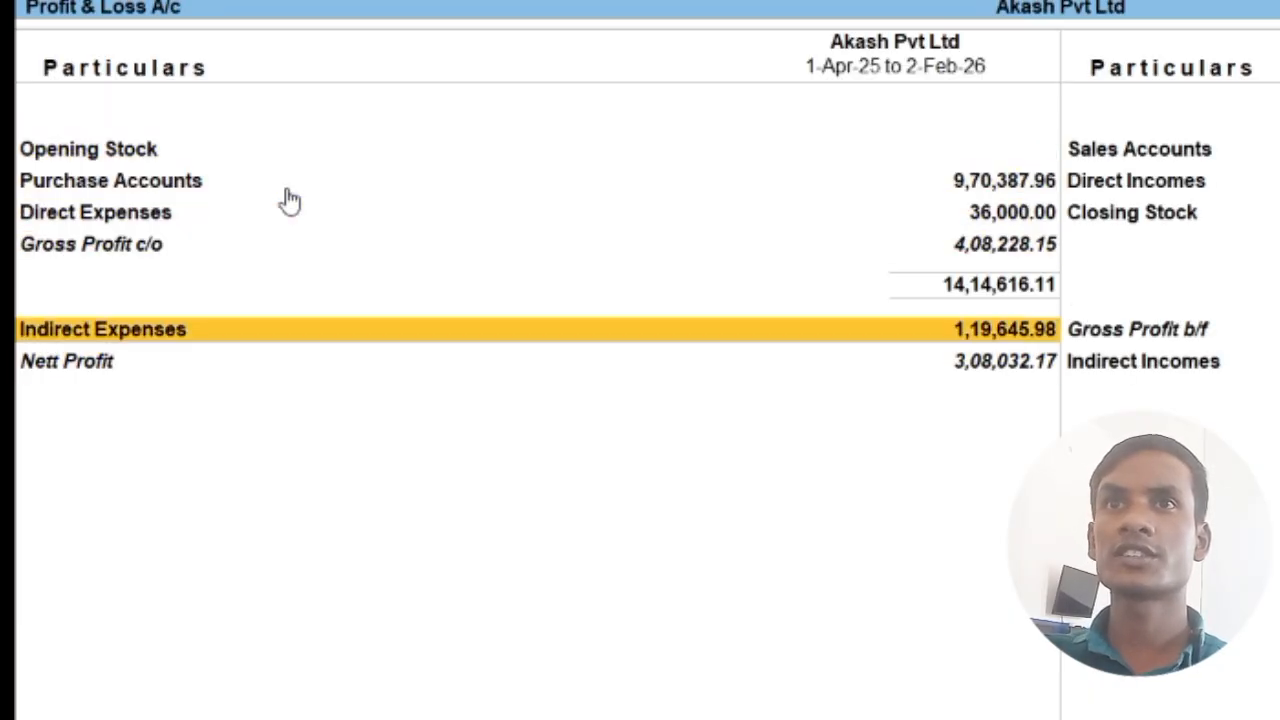
key("Return")
key("Down")
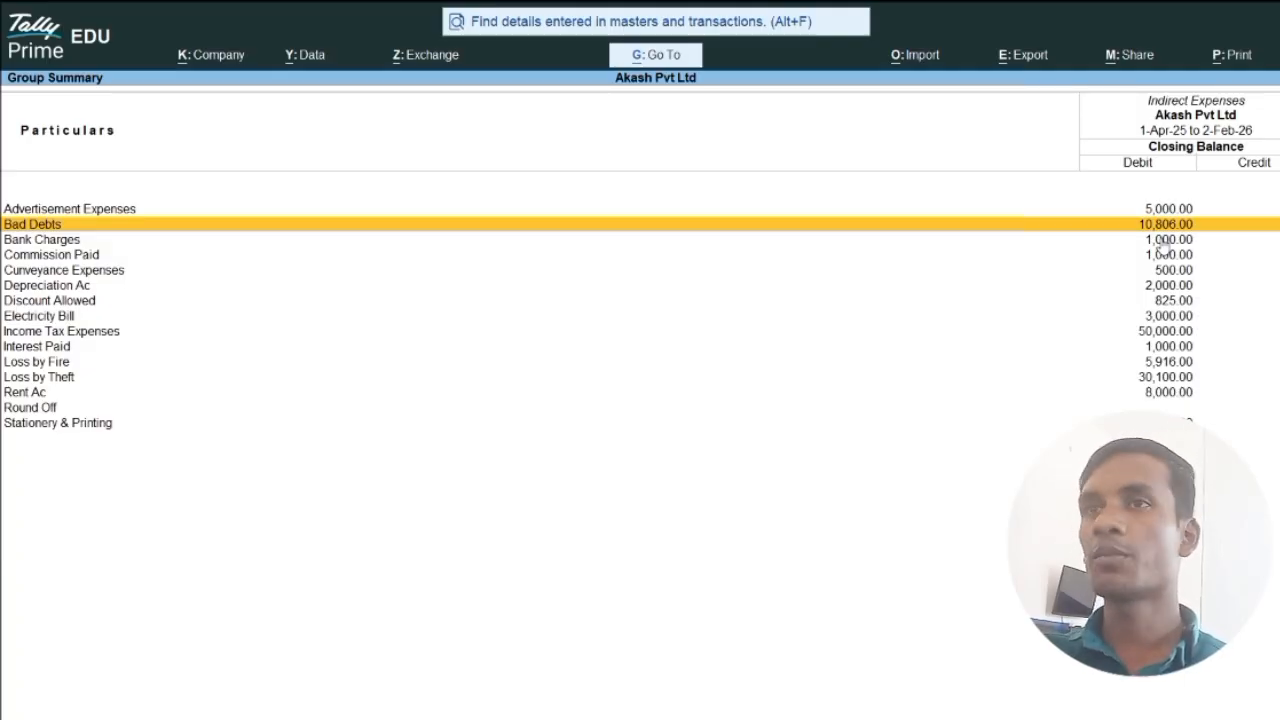
Open the Balance Sheet in detailed view and drill into Sundry Debtors to check the Local Debtors group.
key("Escape")
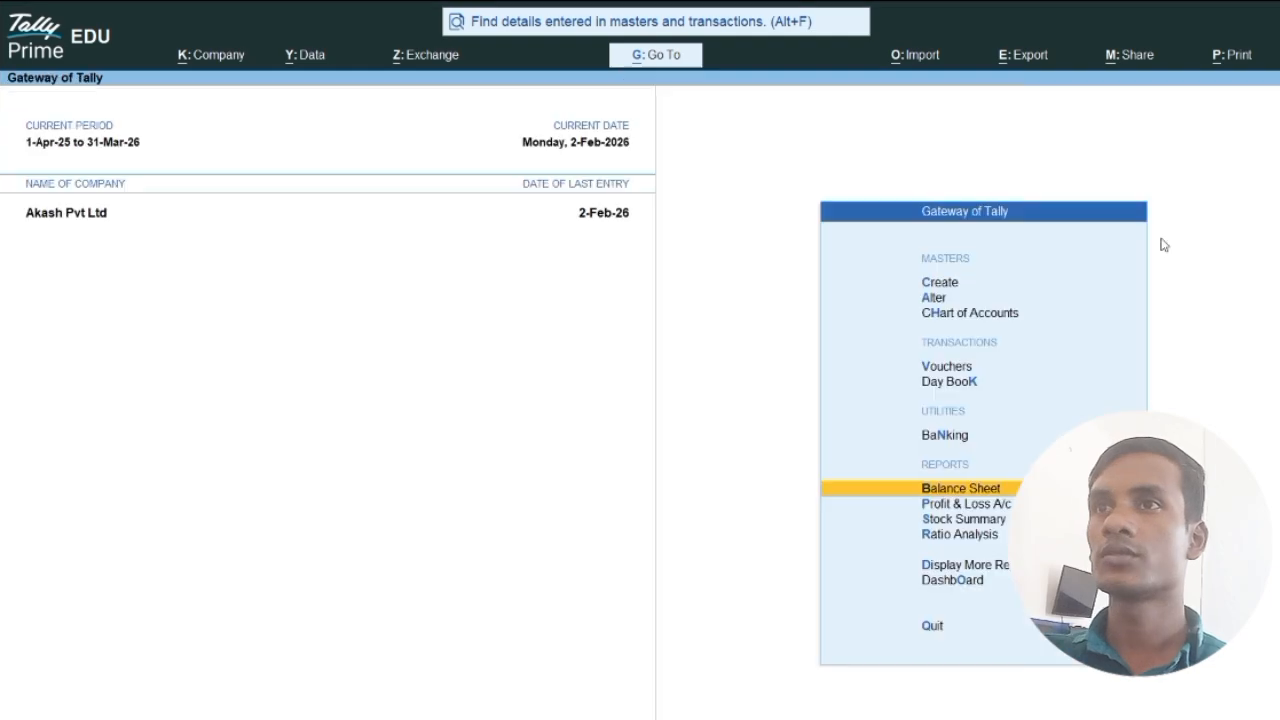
key("Return")
key("alt+F5")
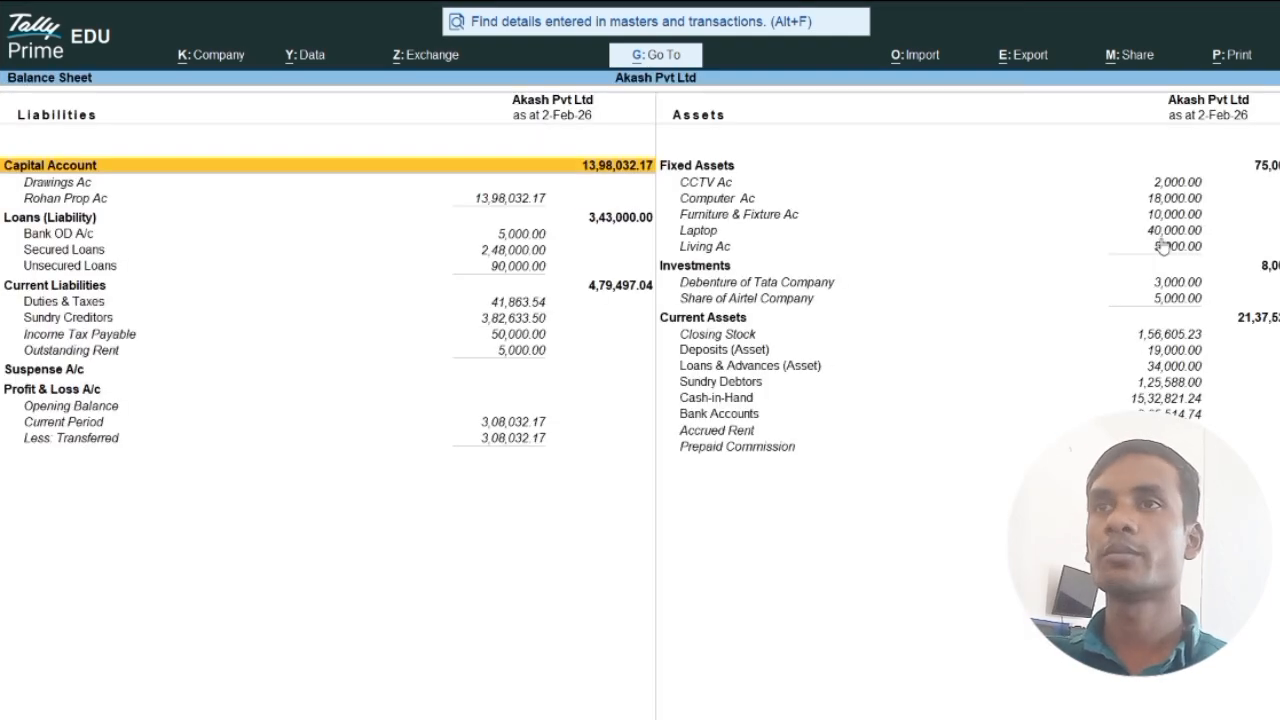
key("Right")
key("Down")
key("Down")
key("Down")
key("Down")
key("Down")
key("Down")
key("Down")
key("Down")
key("Down")
key("Down")
key("Down")
key("Down")
key("Down")
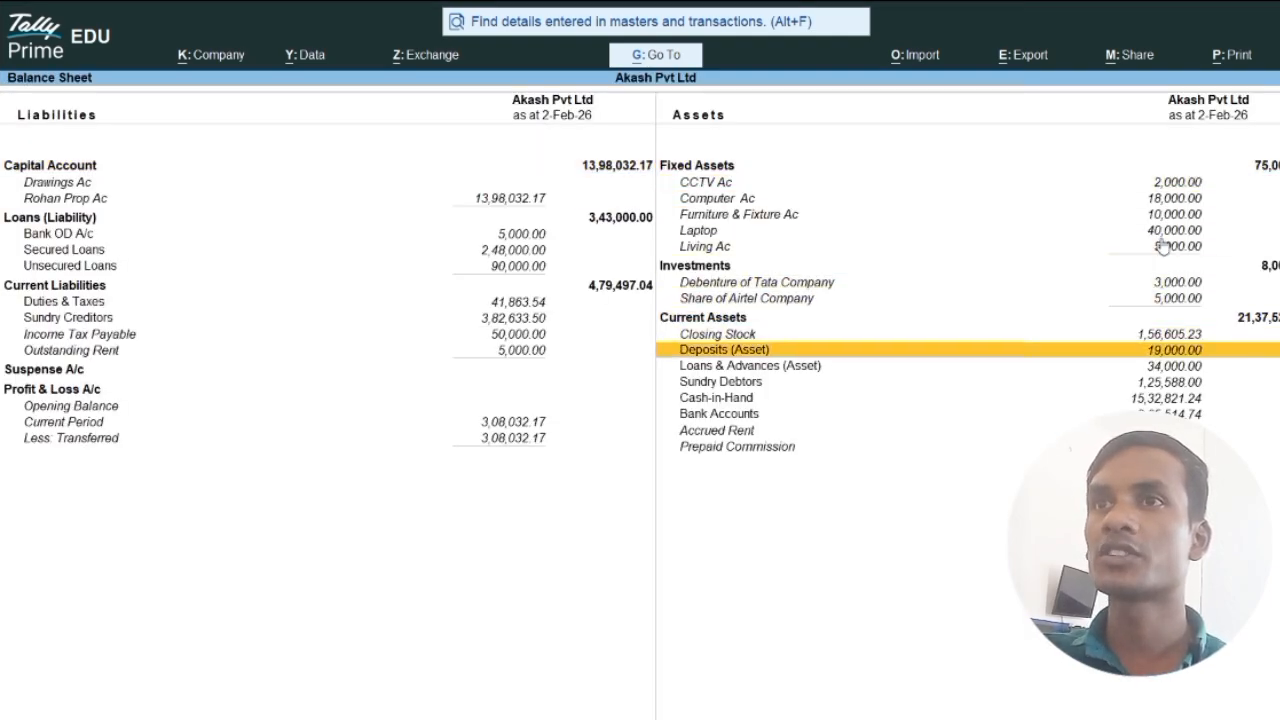
key("Return")
key("Return")
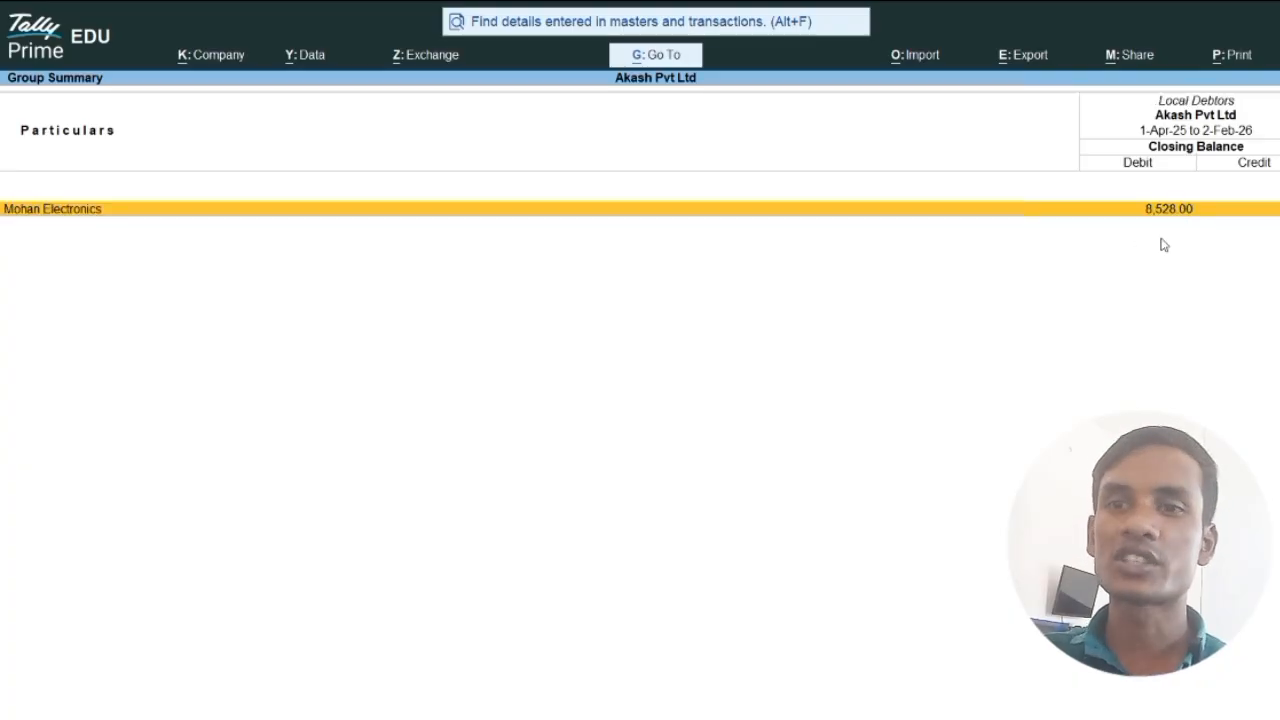
key("Escape")
key("Escape")
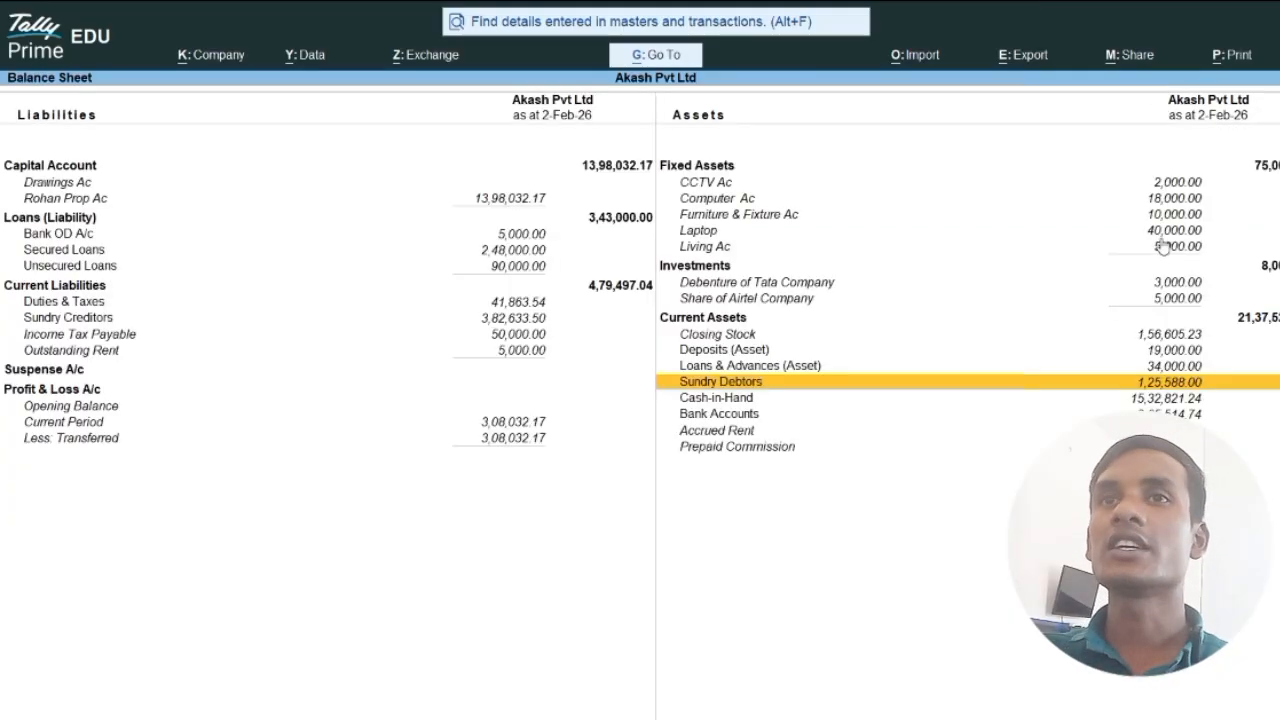
Check Income Tax Payable, Profit & Loss A/c and the proprietor's capital ledger among the Balance Sheet liabilities.
key("Left")
key("Up")
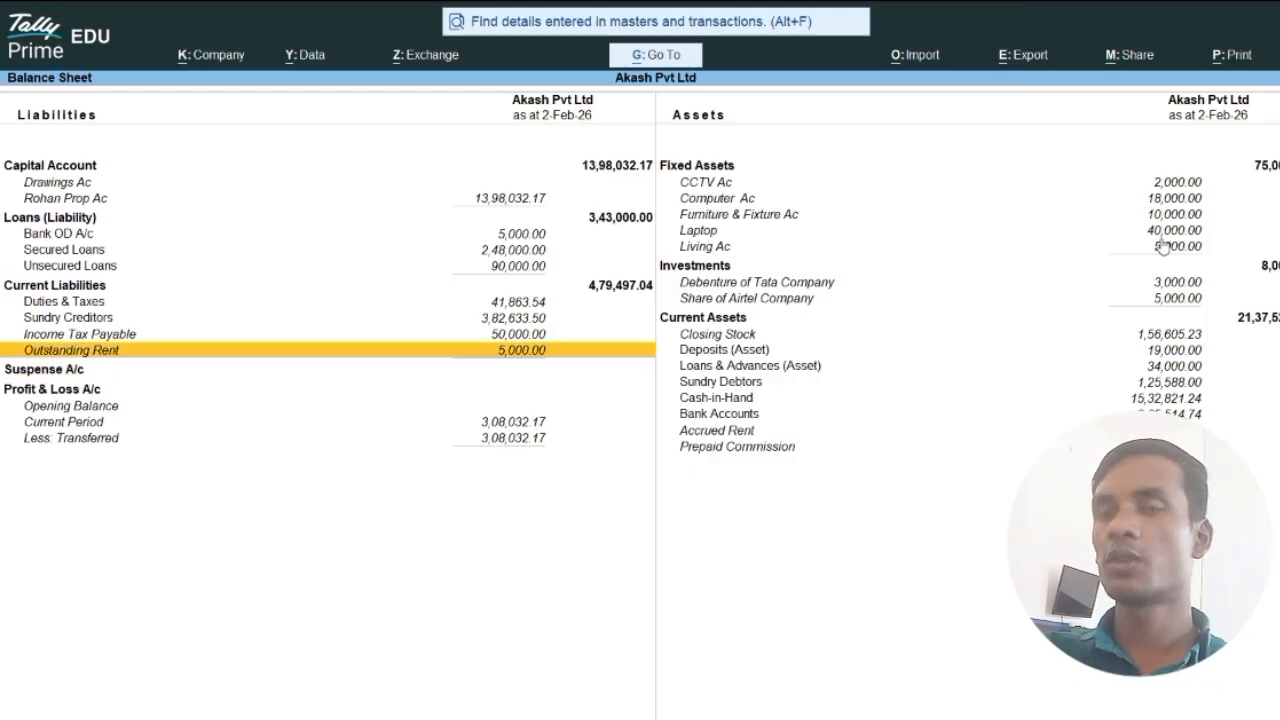
key("Up")
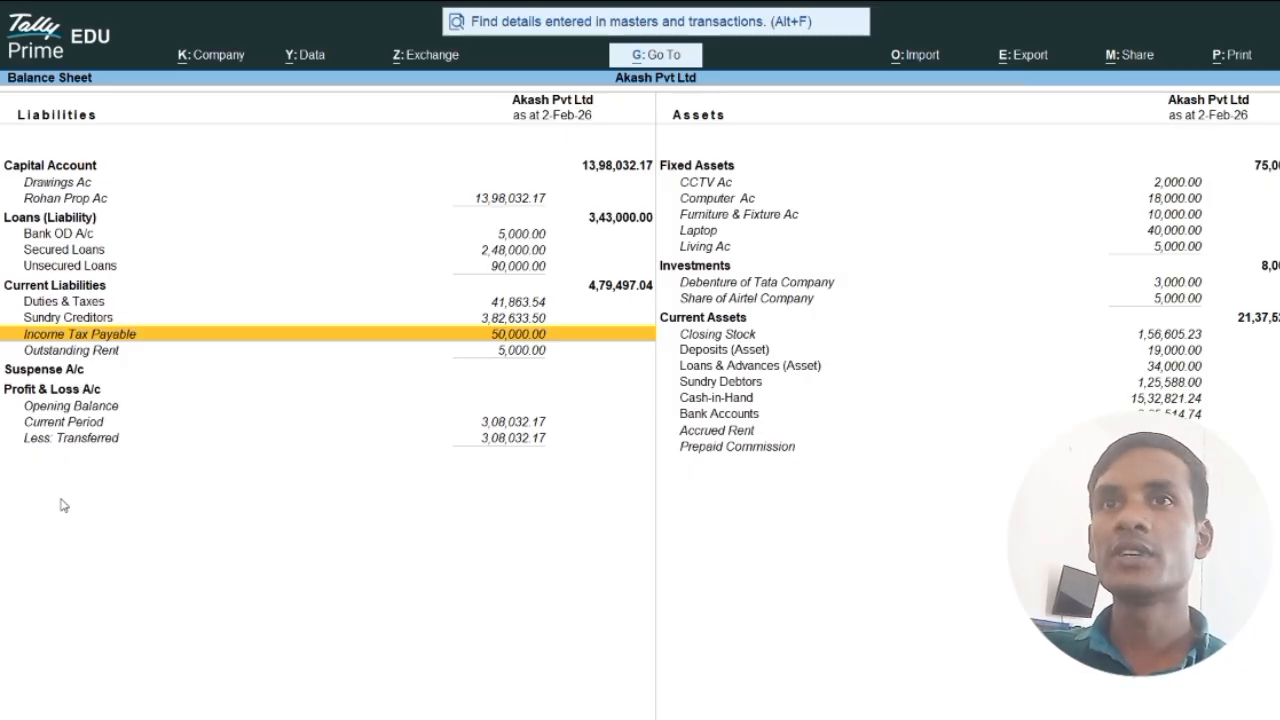
key("Down")
key("Down")
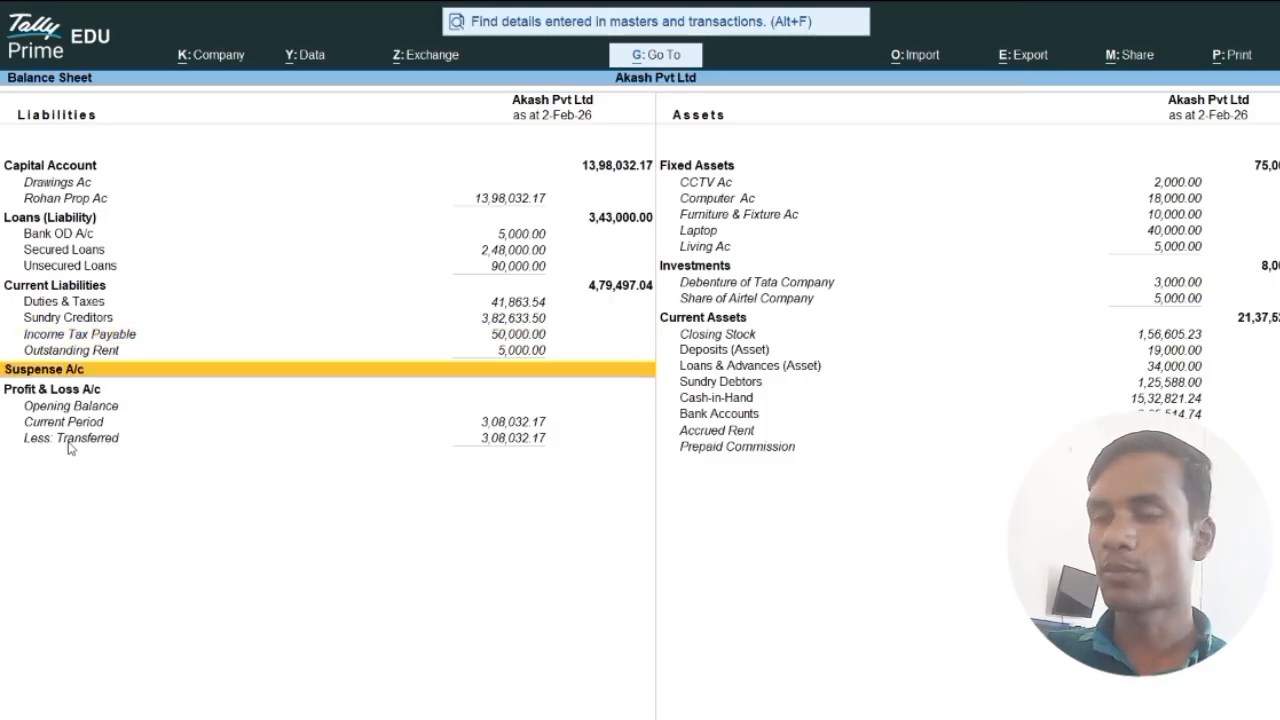
key("Down")
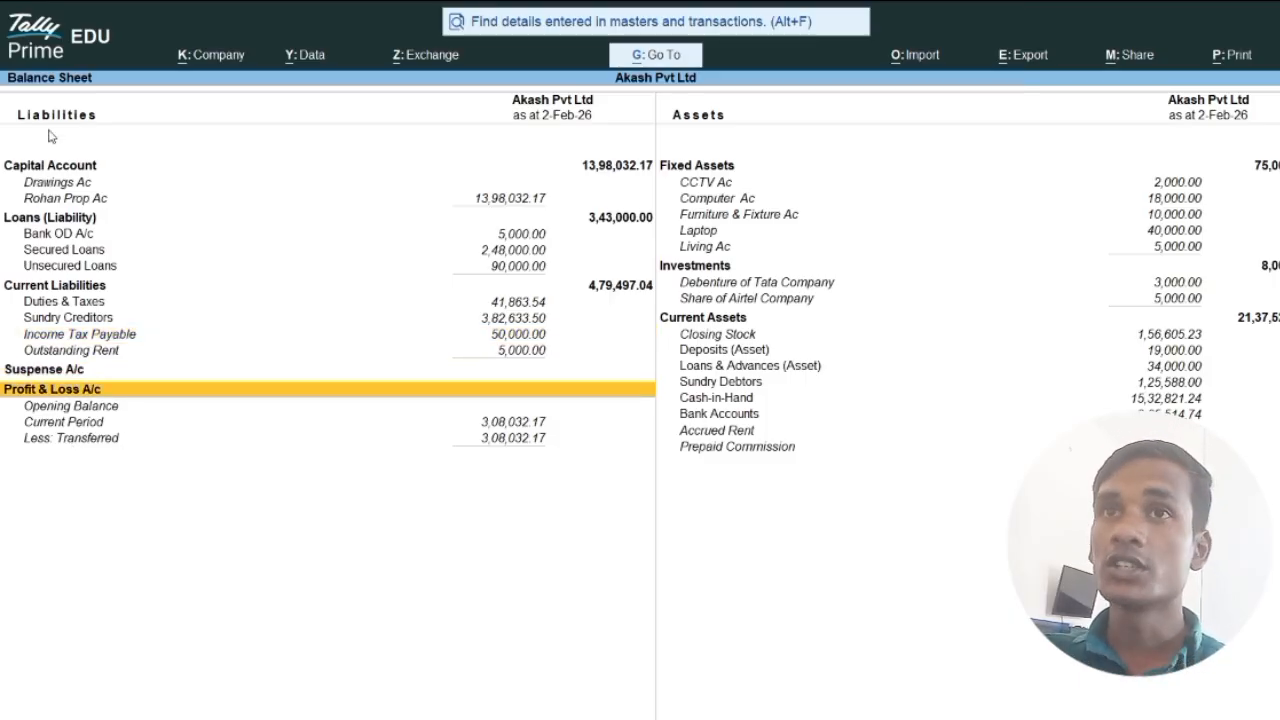
left_click(75, 202)
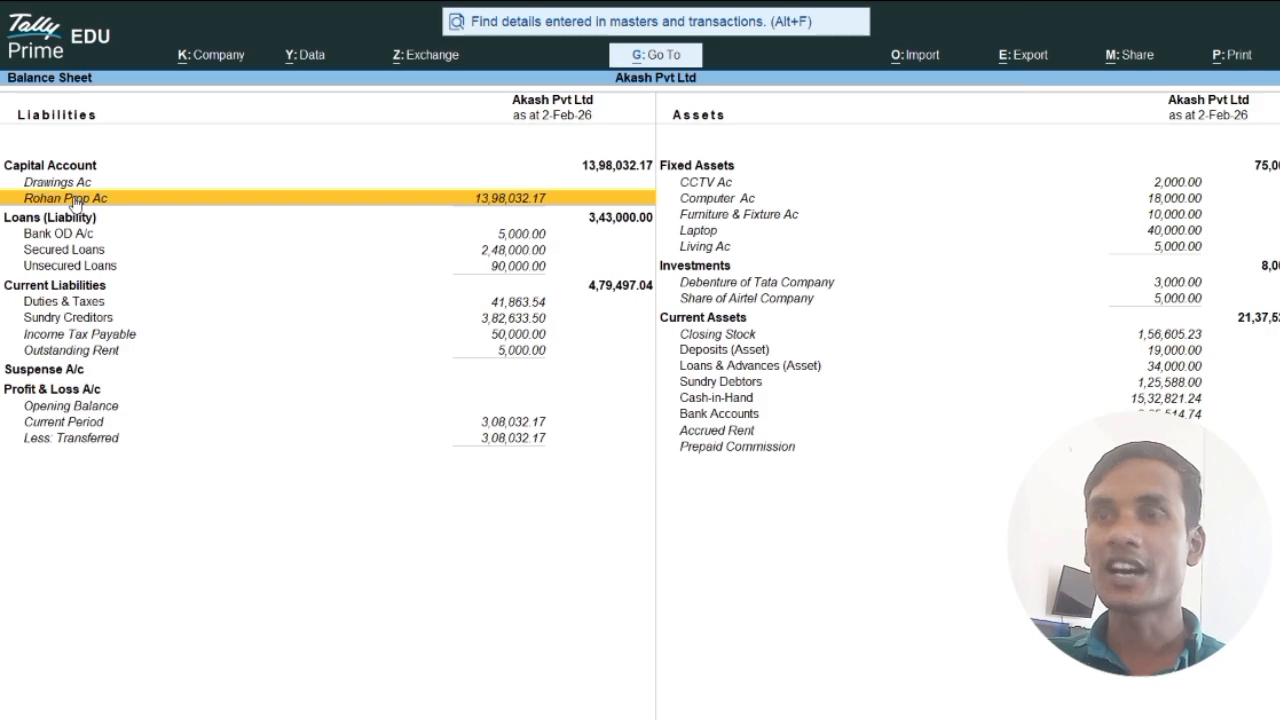